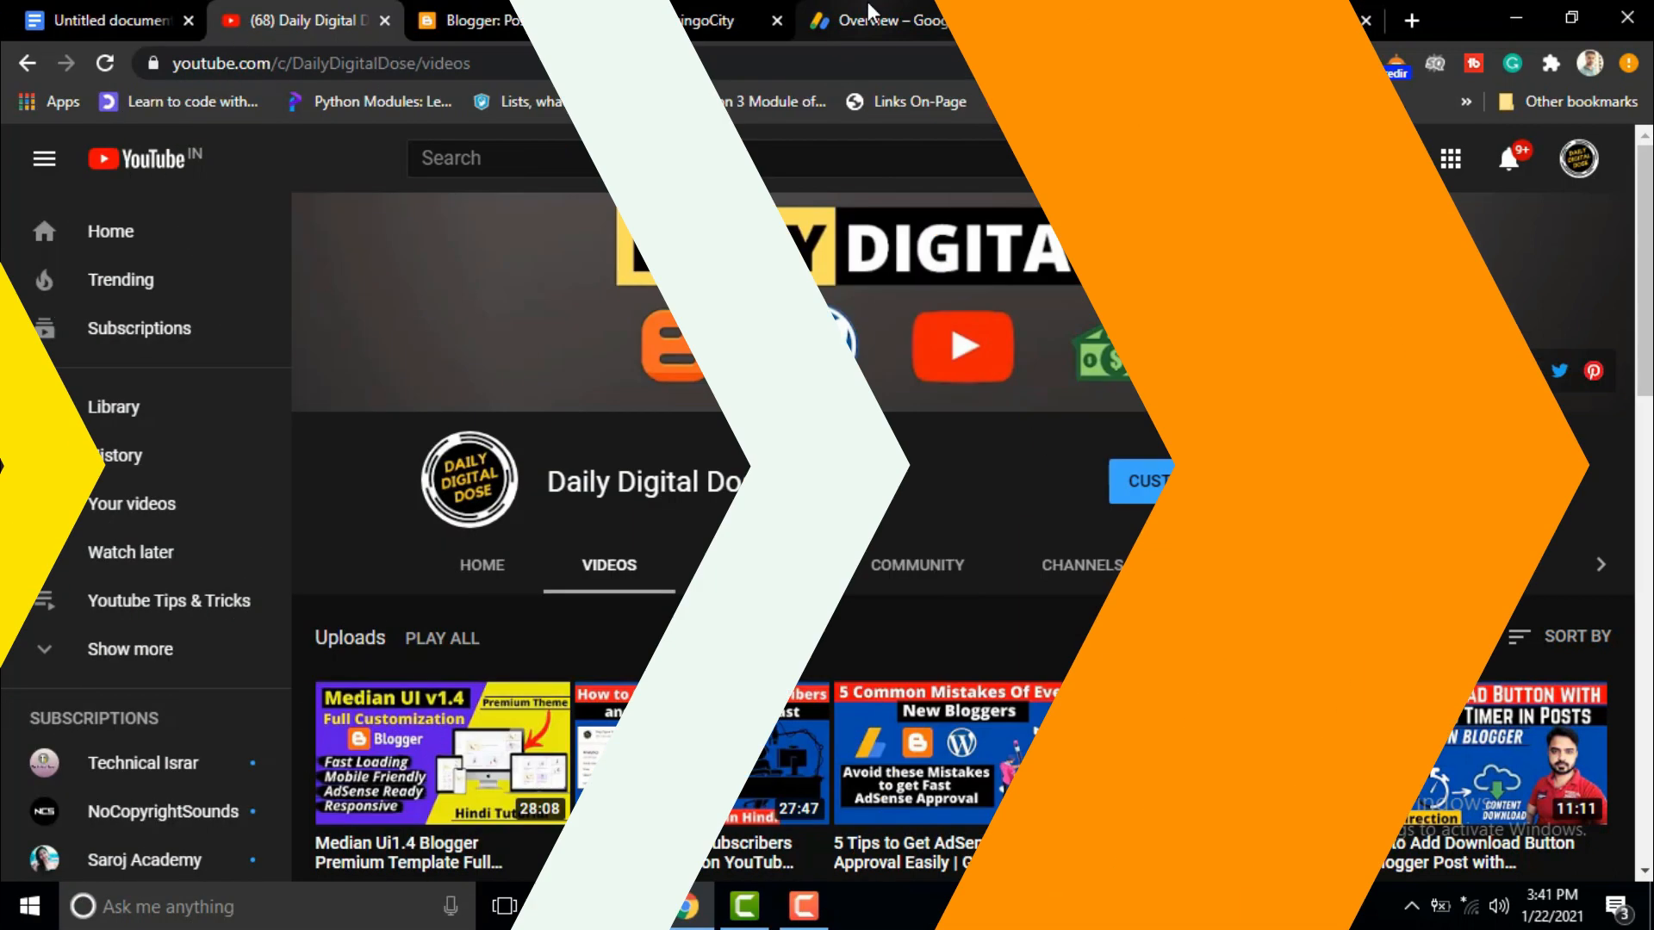
# Switch to Google AdSense and review the sites listed in the ads overview.
pyautogui.click(867, 10)
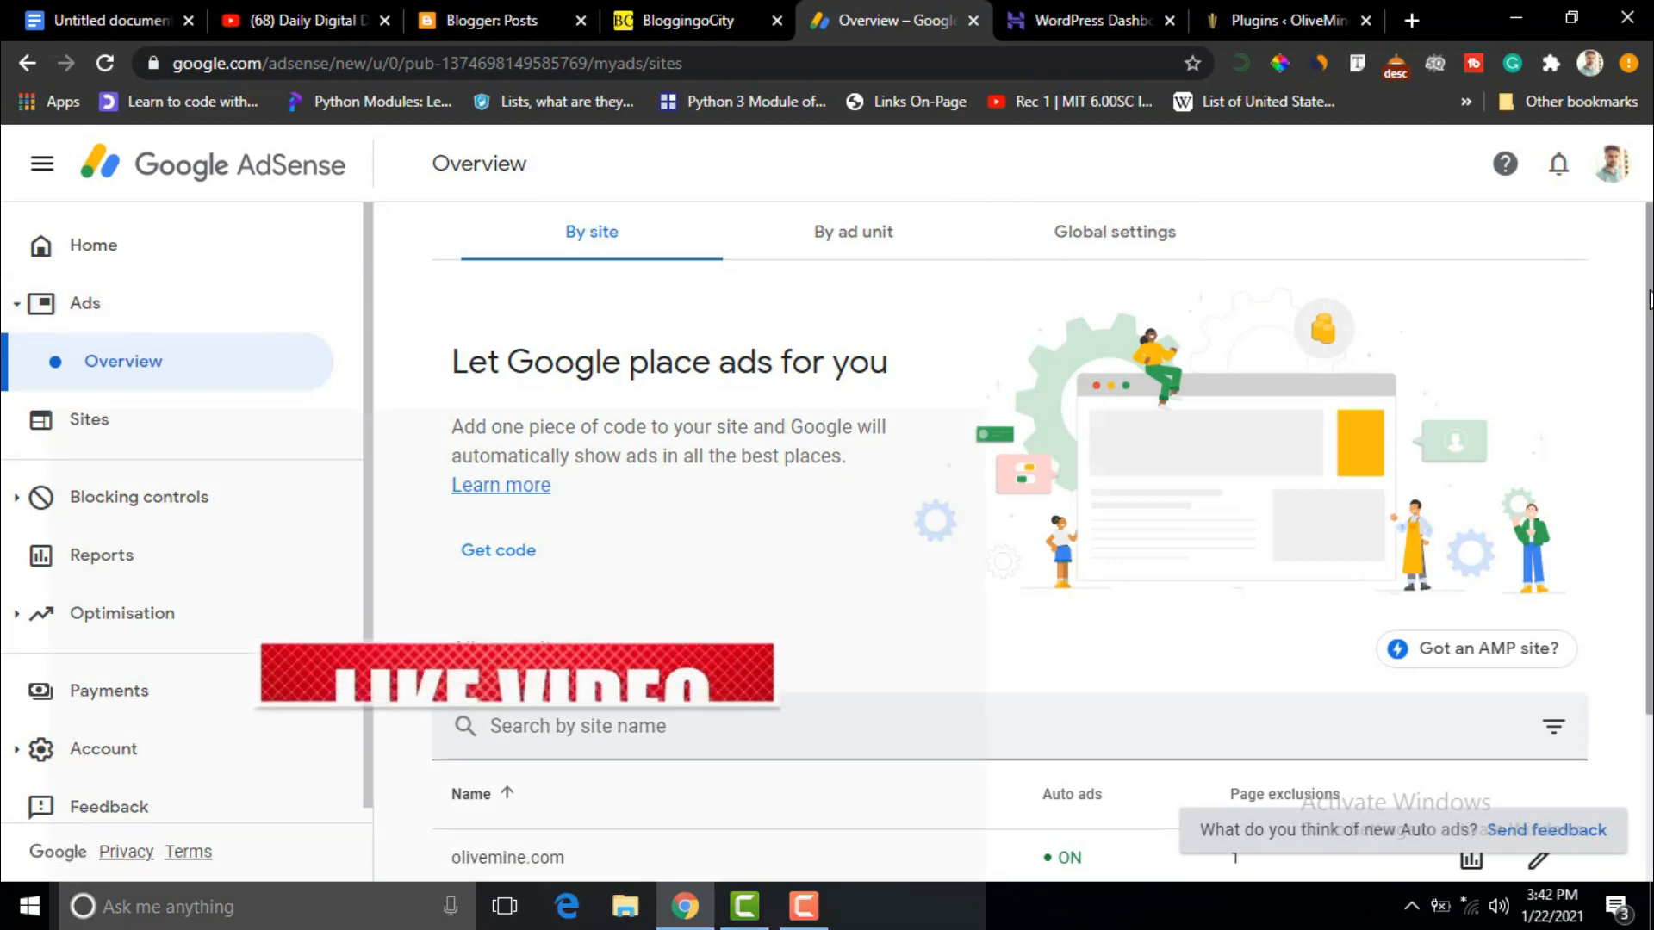
pyautogui.scroll(-2, 1012, 422)
pyautogui.scroll(-1, 1051, 591)
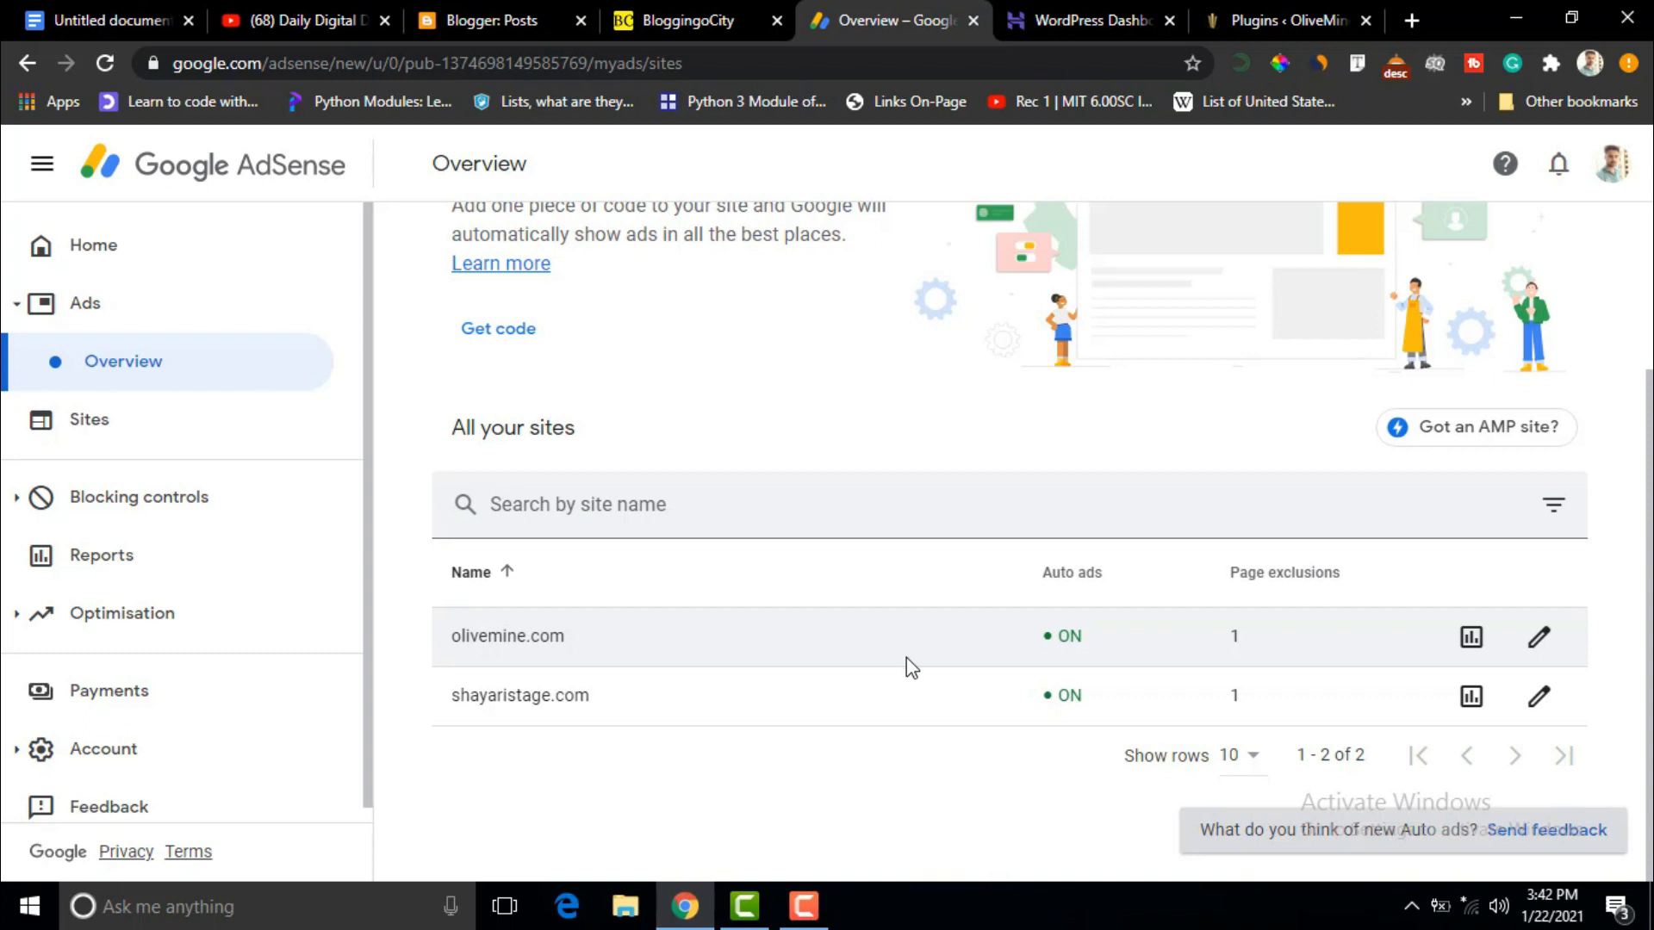
pyautogui.scroll(3, 907, 658)
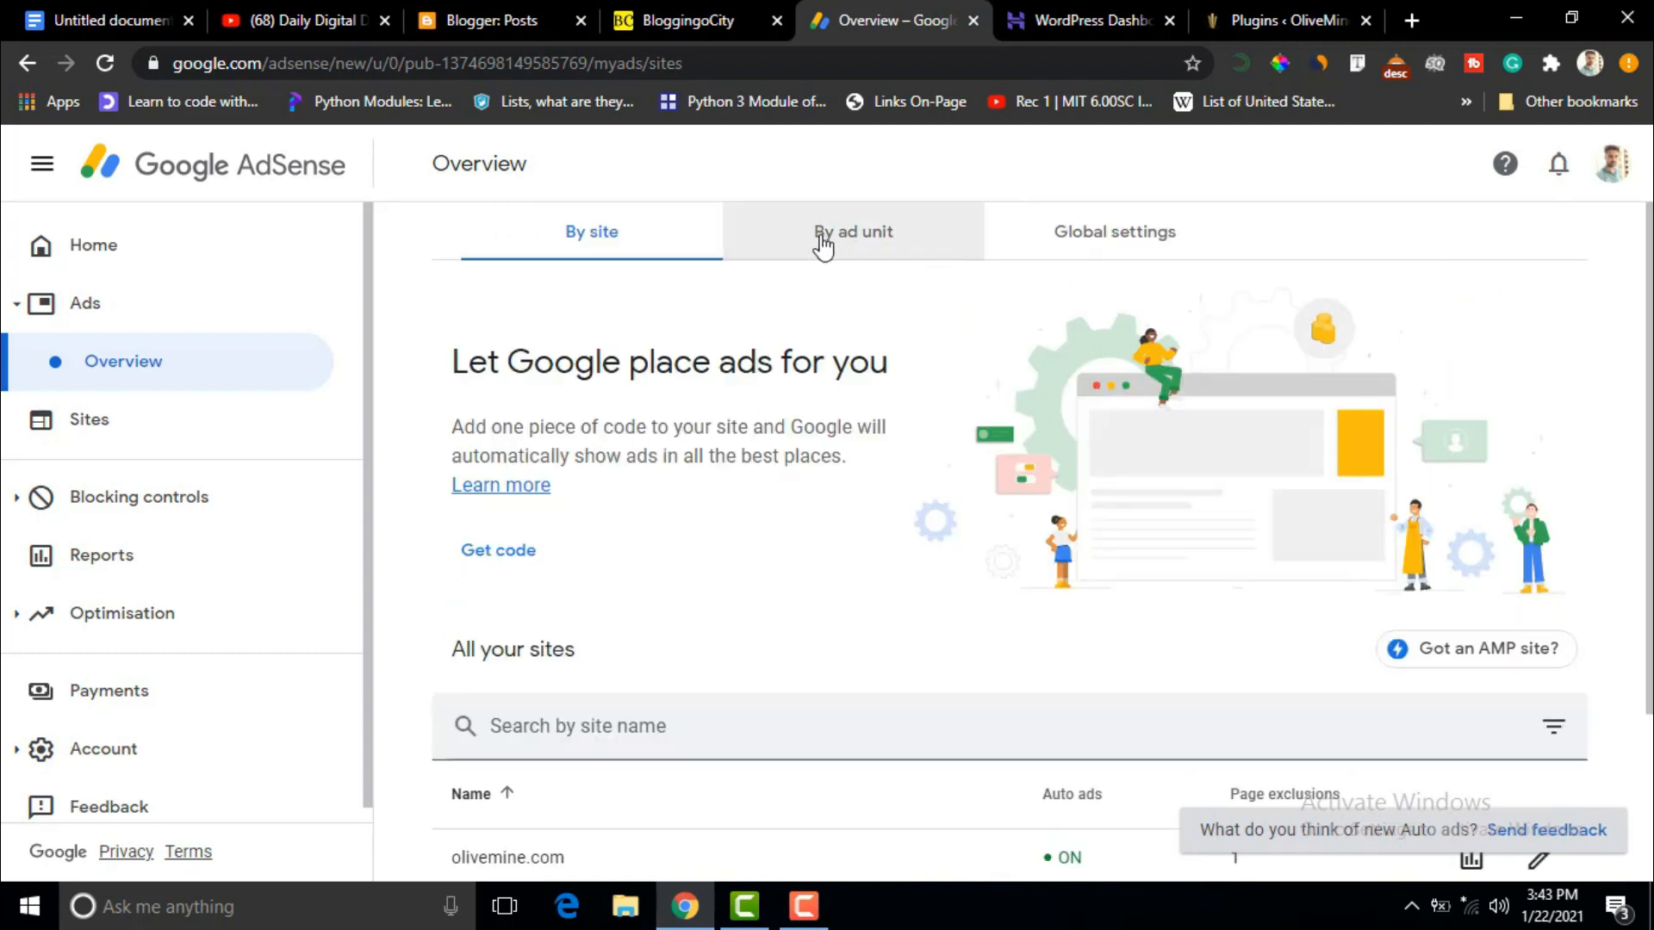
# Start a new Display ads unit and compare its horizontal and vertical previews, ending on the horizontal one.
pyautogui.click(864, 235)
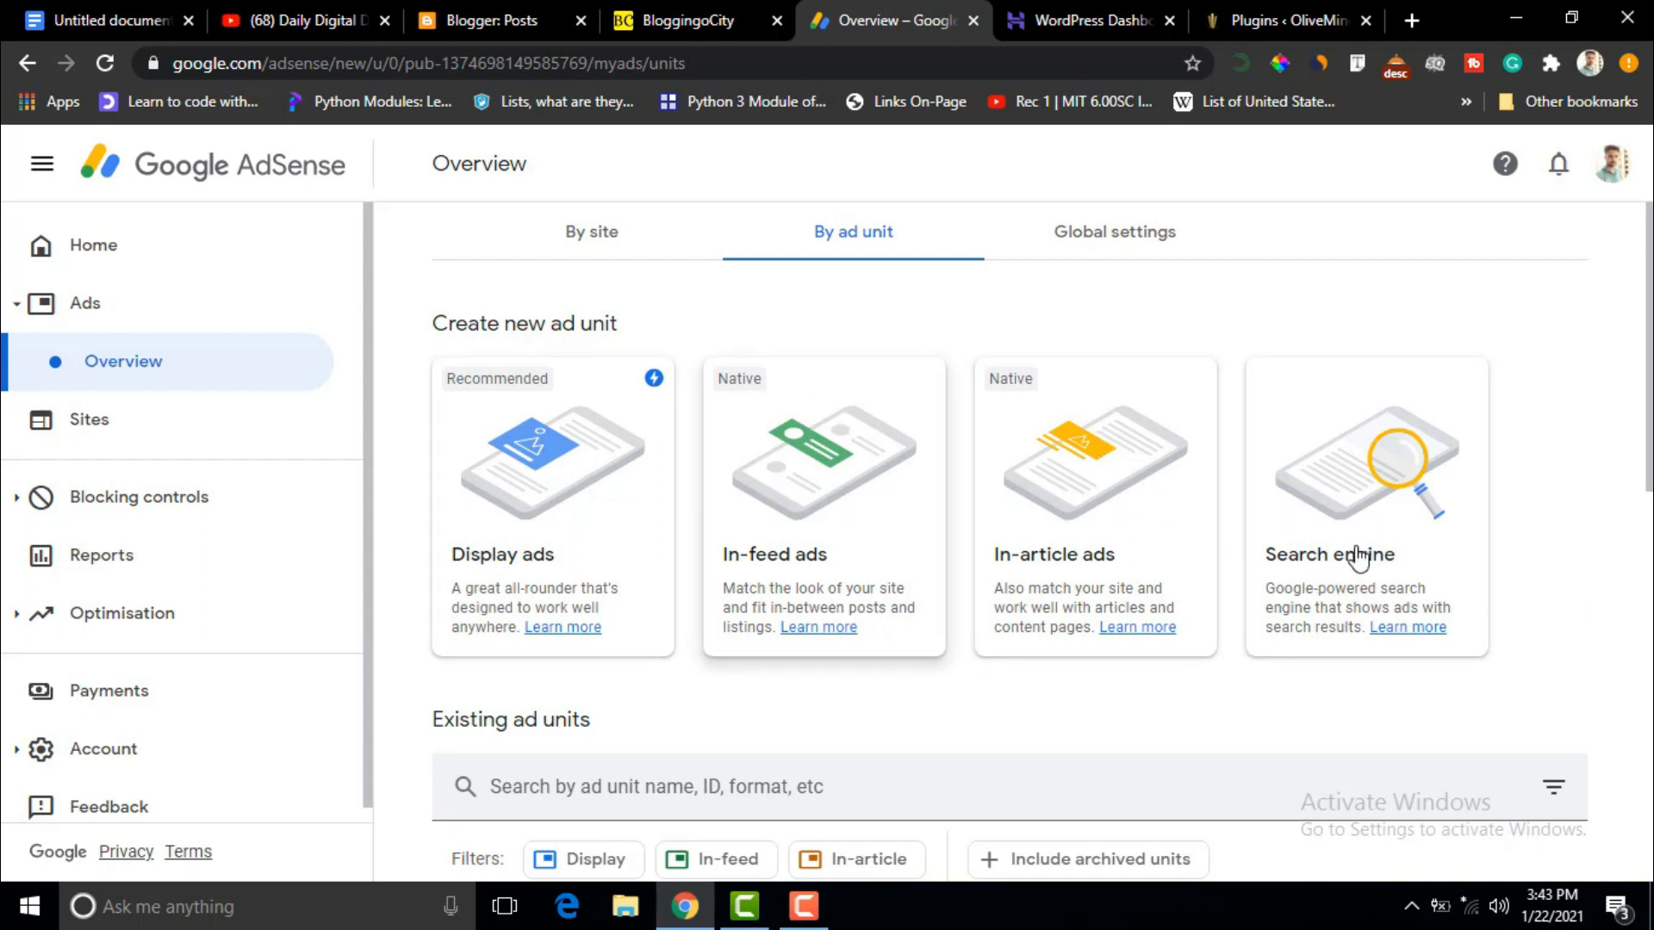
pyautogui.moveTo(1649, 430); pyautogui.dragTo(1649, 429)
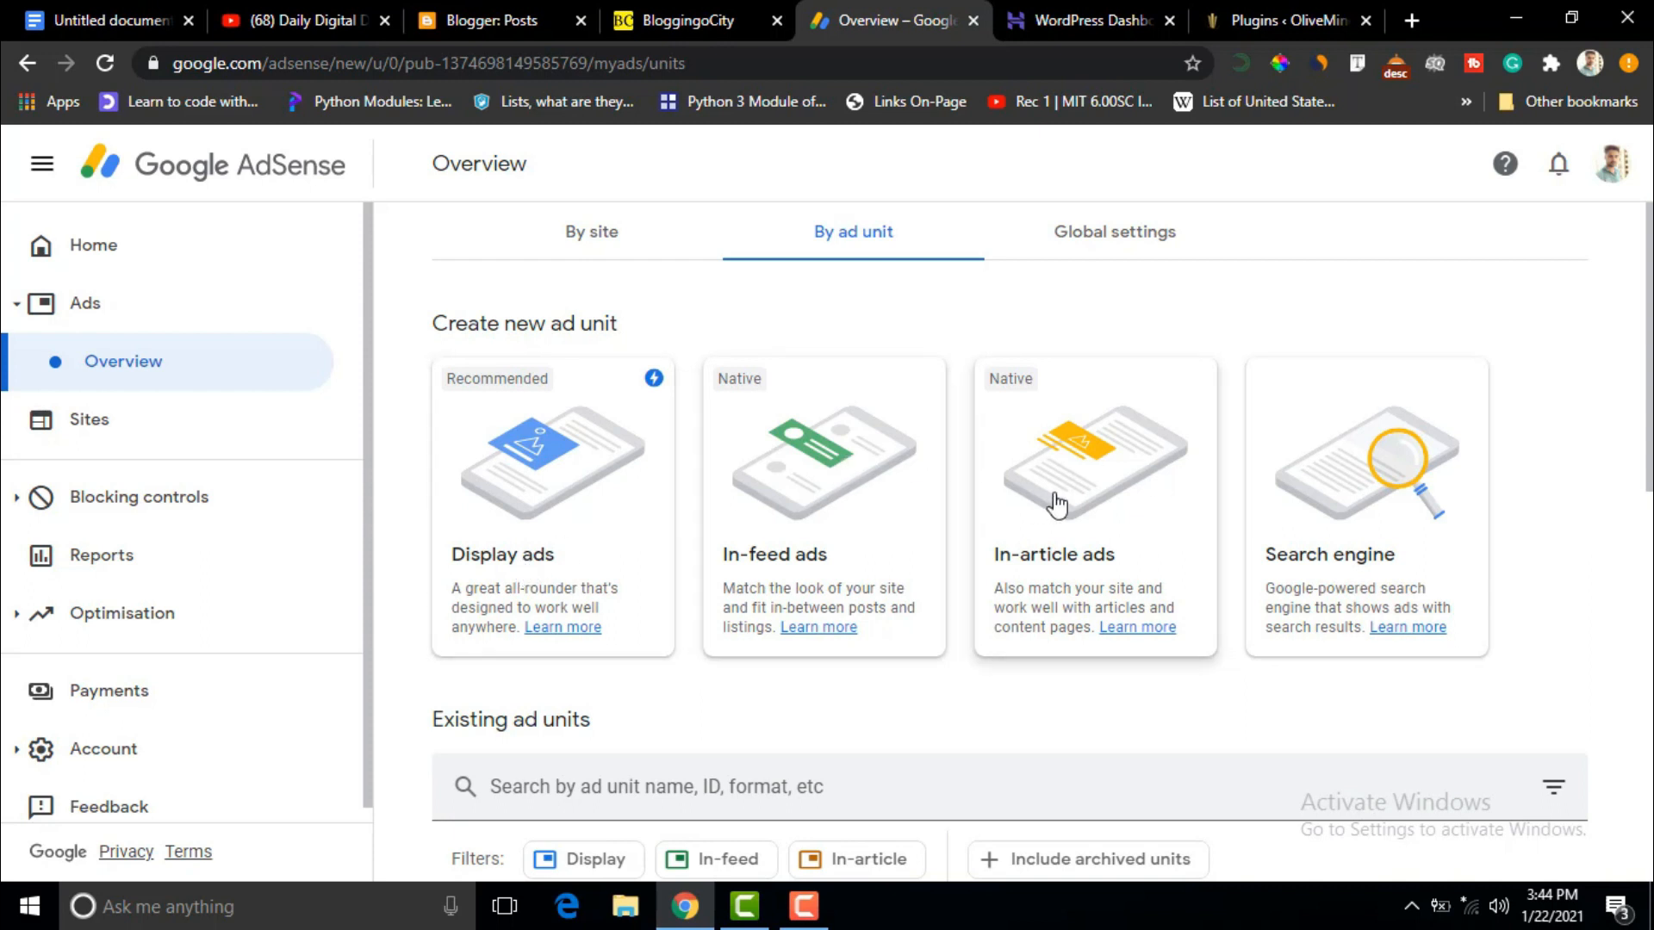
pyautogui.click(569, 510)
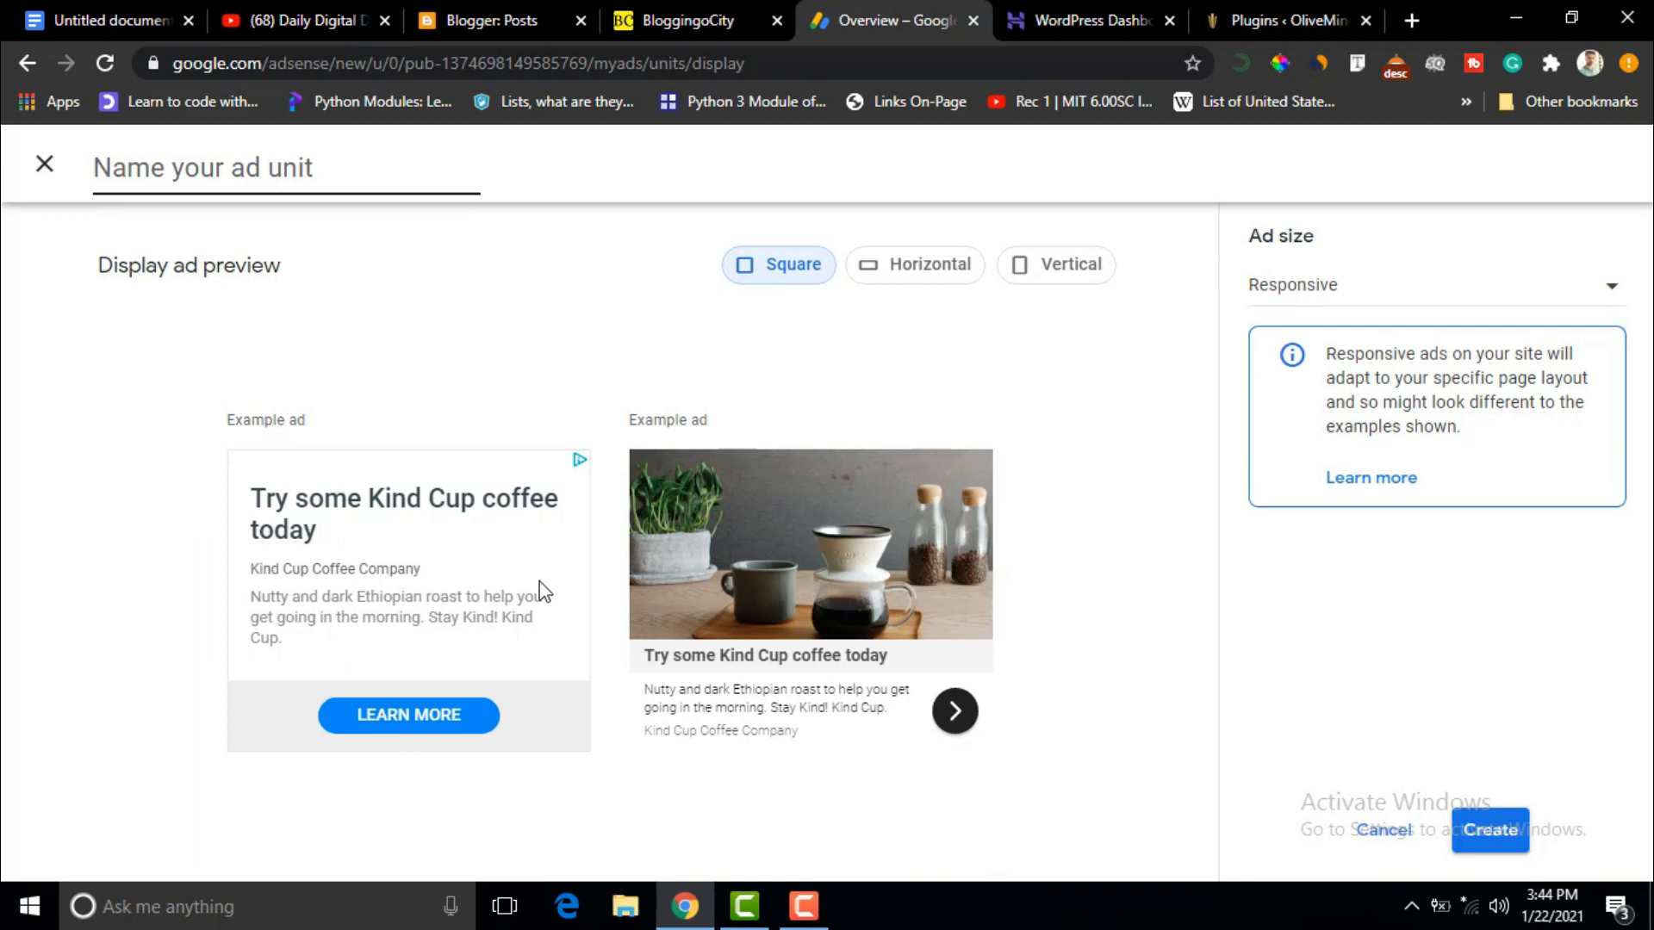
pyautogui.click(922, 274)
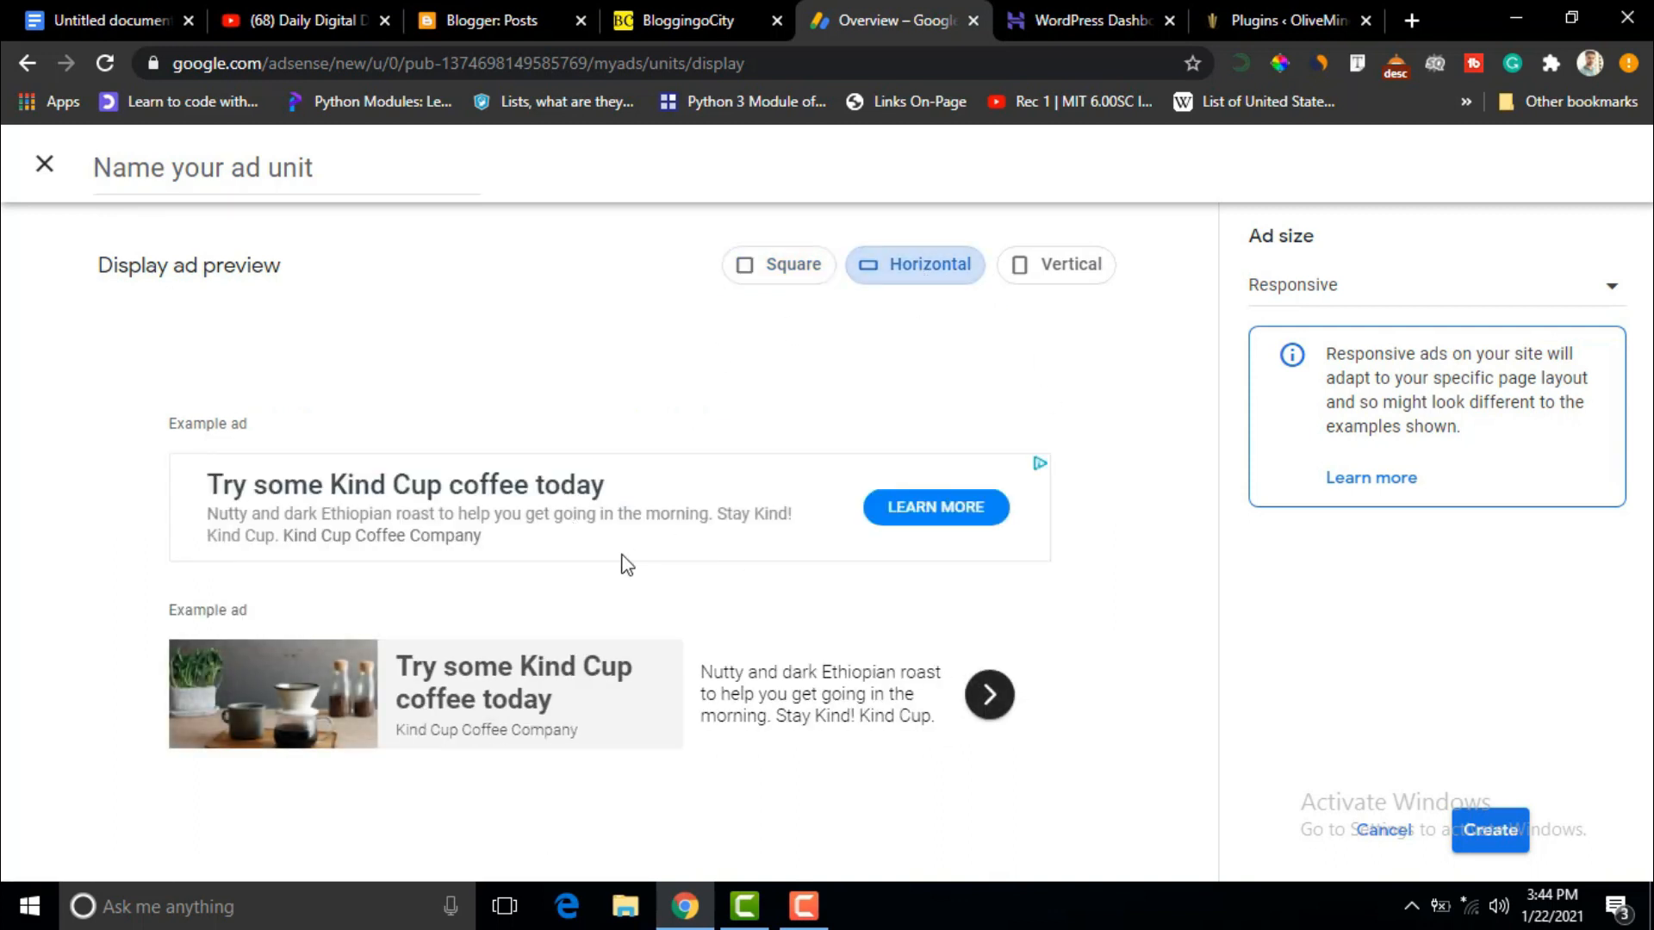
pyautogui.click(1066, 283)
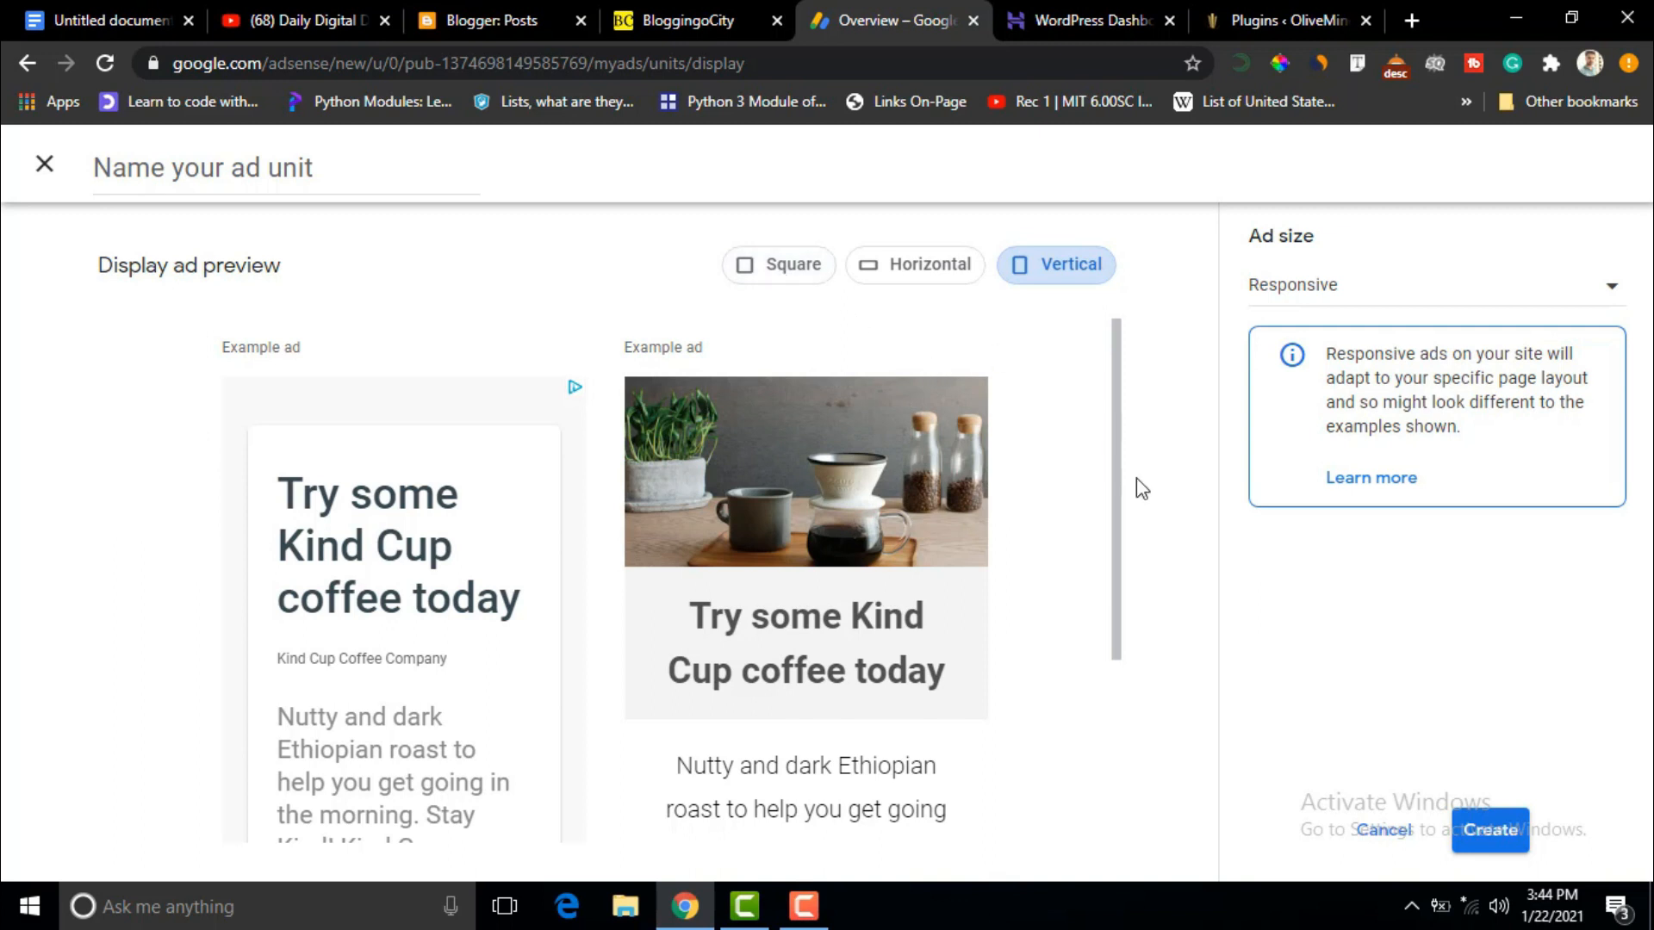
pyautogui.click(927, 267)
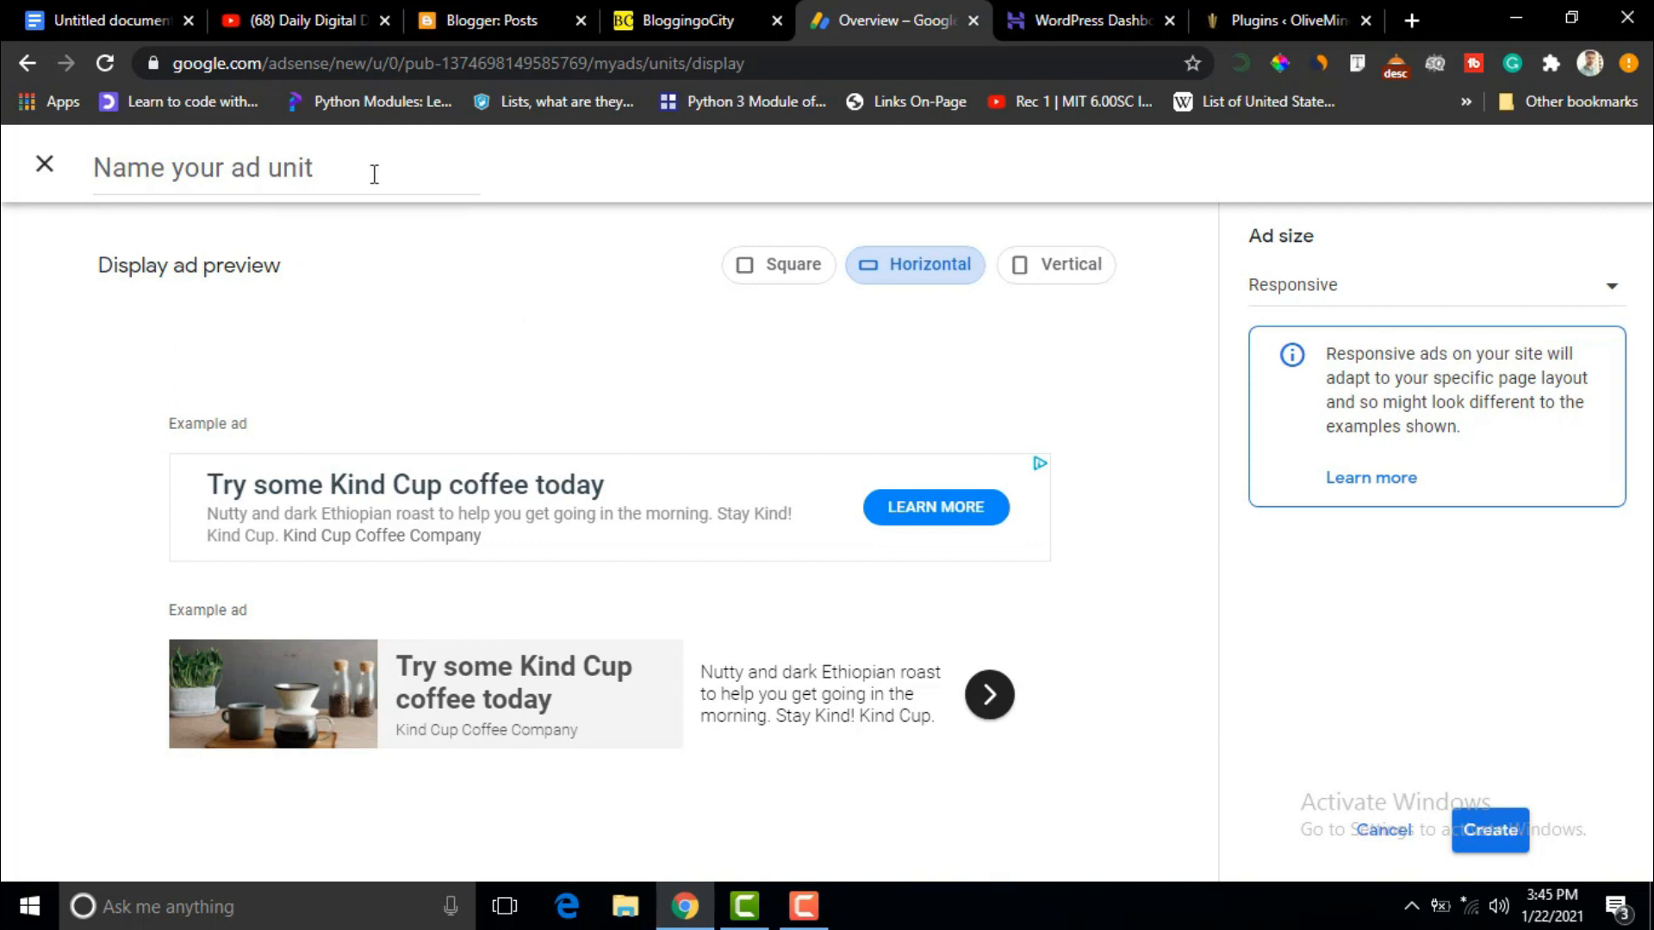
# Name the ad unit "Ads Code", keep its ad size Responsive, and create it.
pyautogui.click(258, 173)
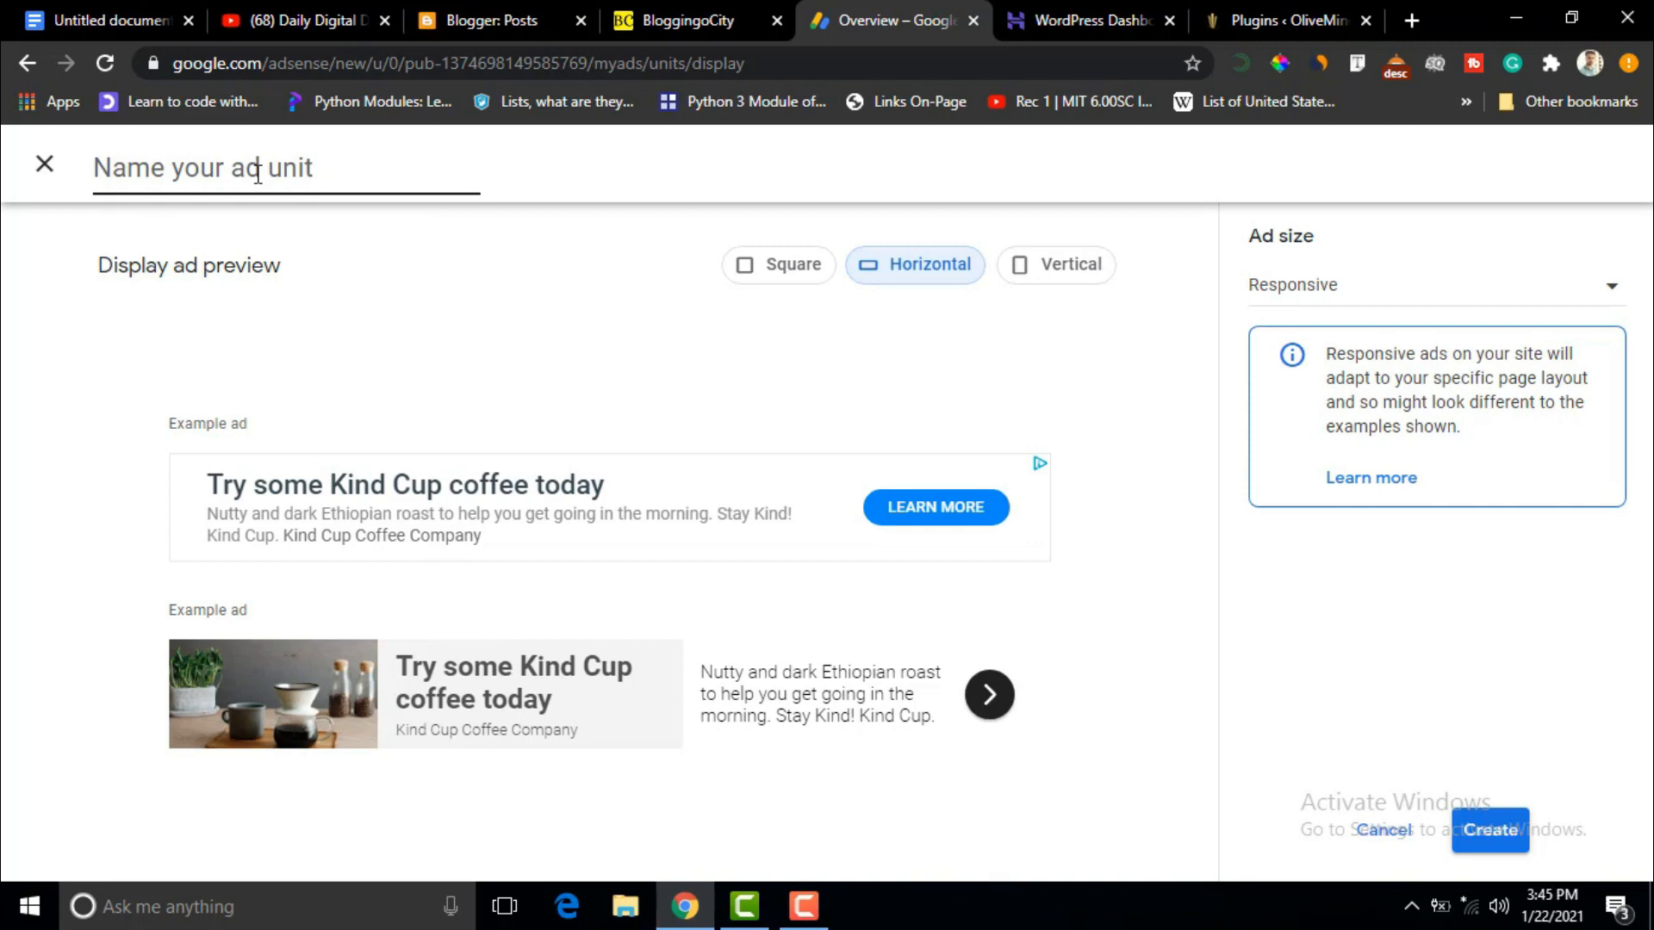
pyautogui.write('Ads Code')
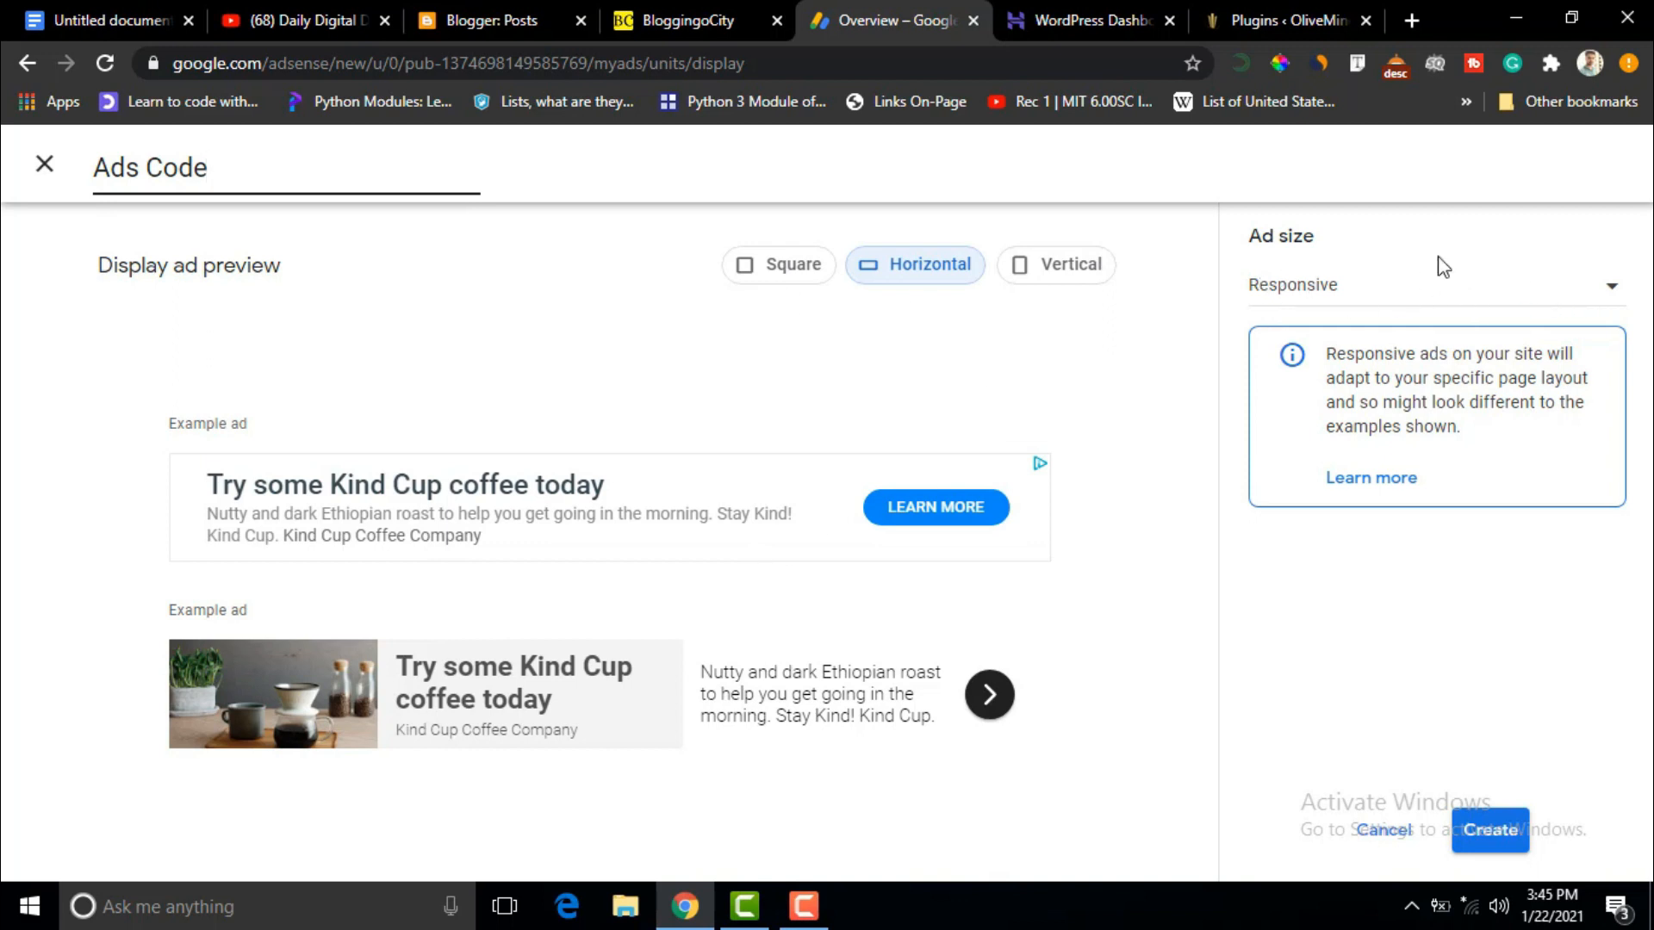
pyautogui.click(1611, 293)
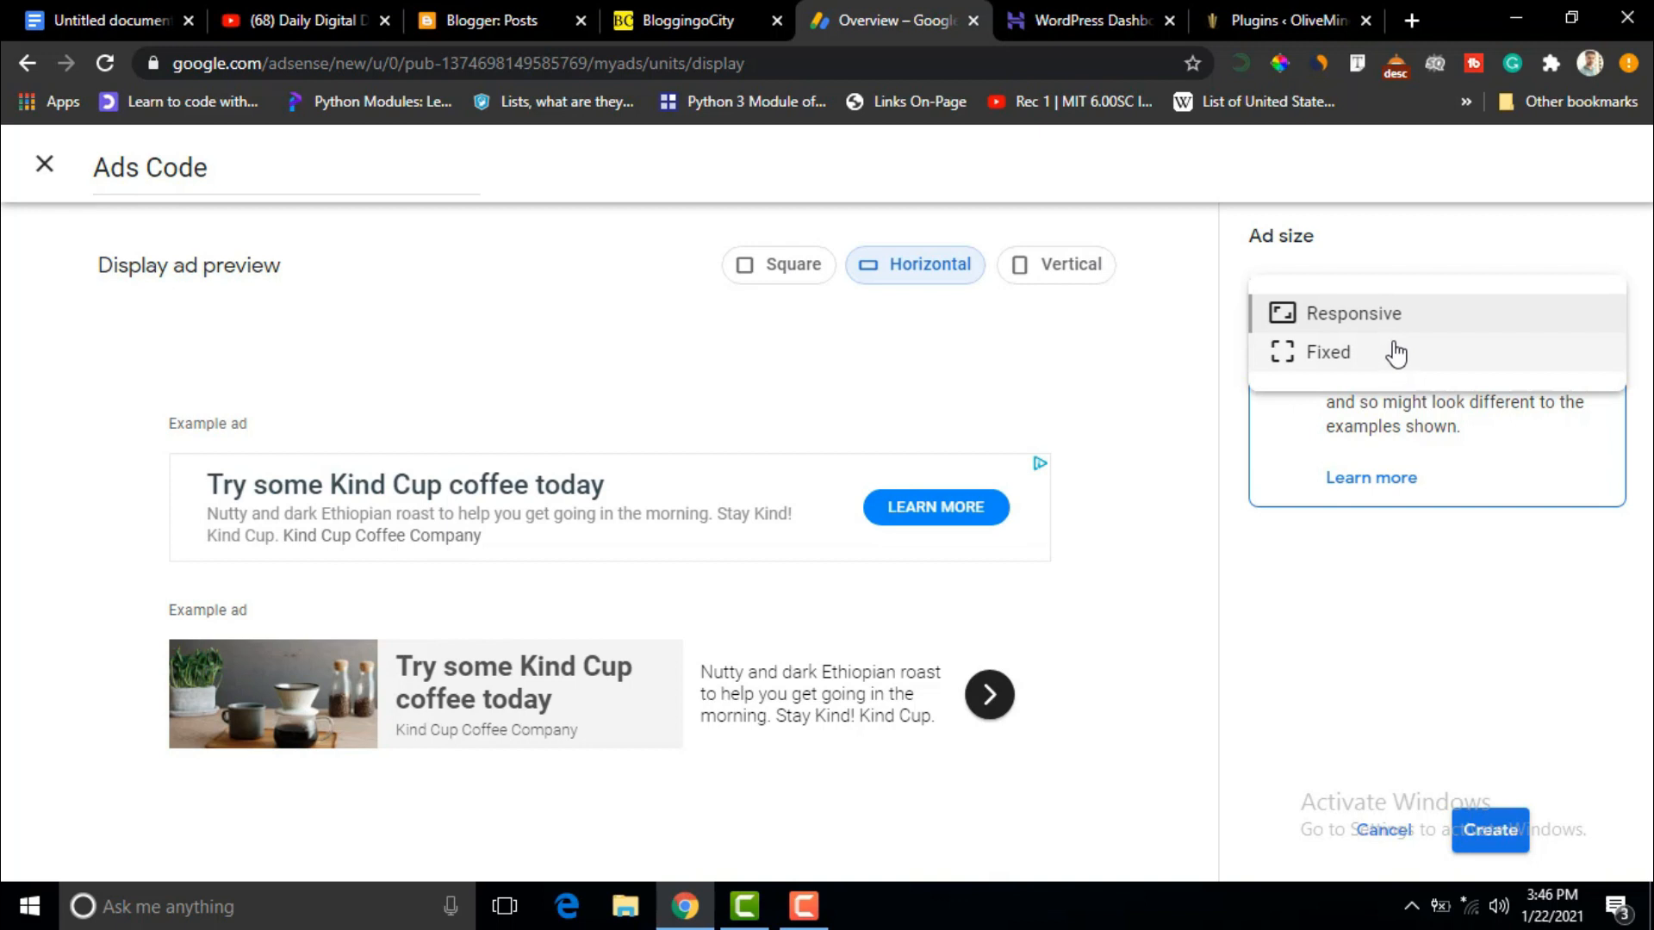
pyautogui.click(1411, 324)
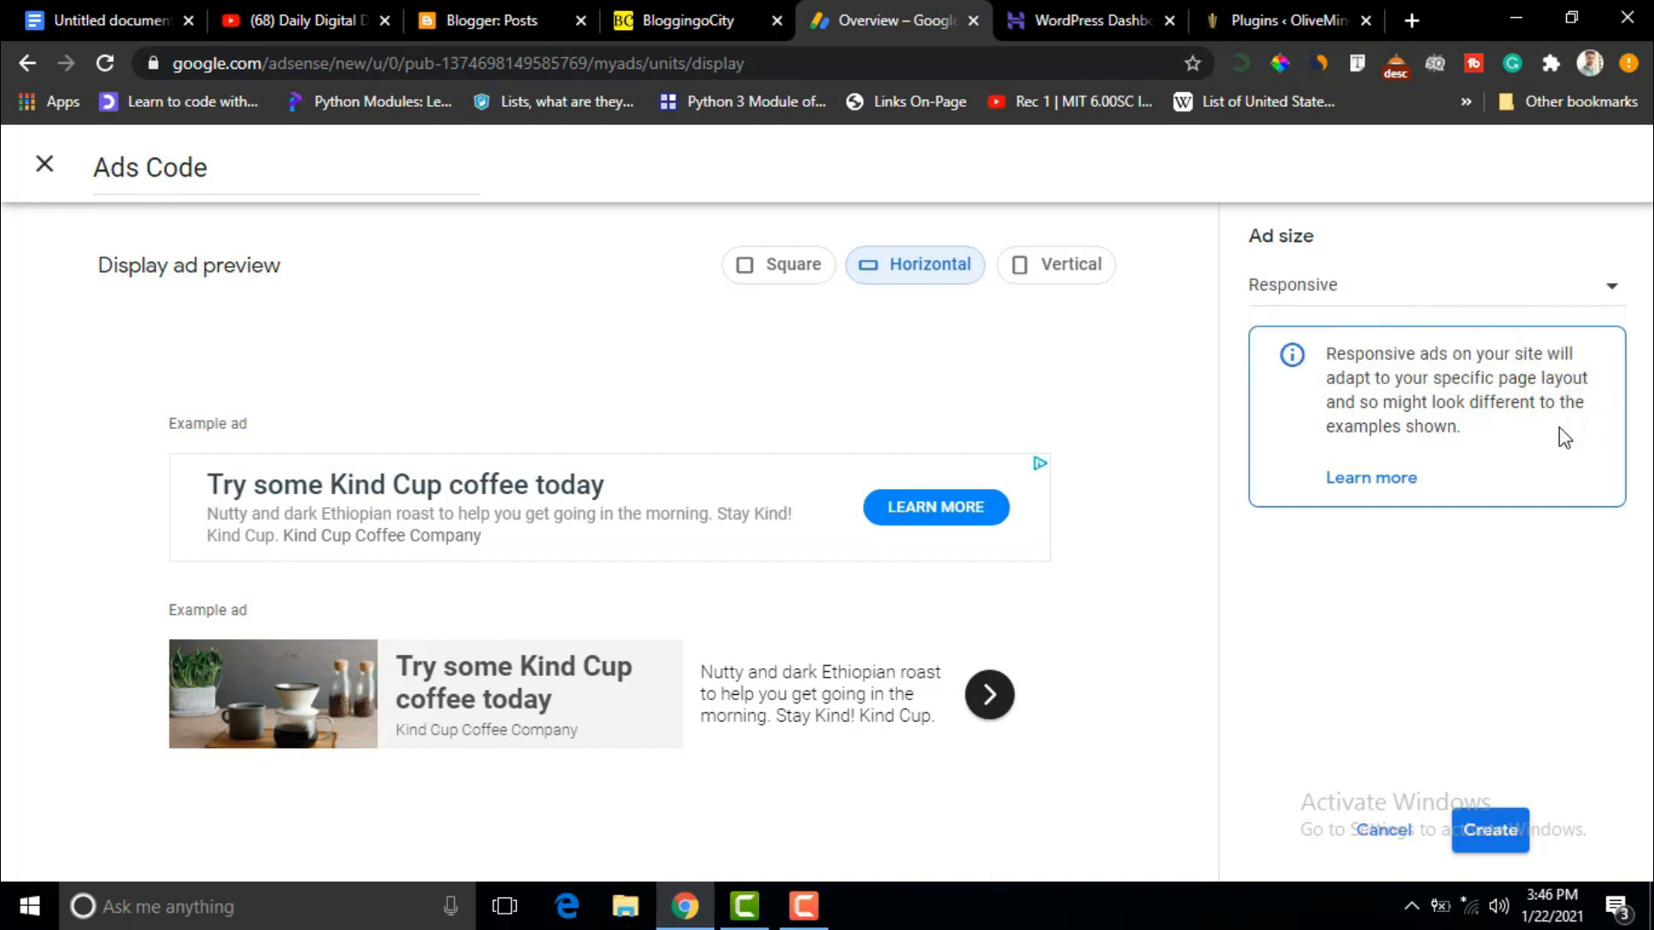
pyautogui.click(1498, 840)
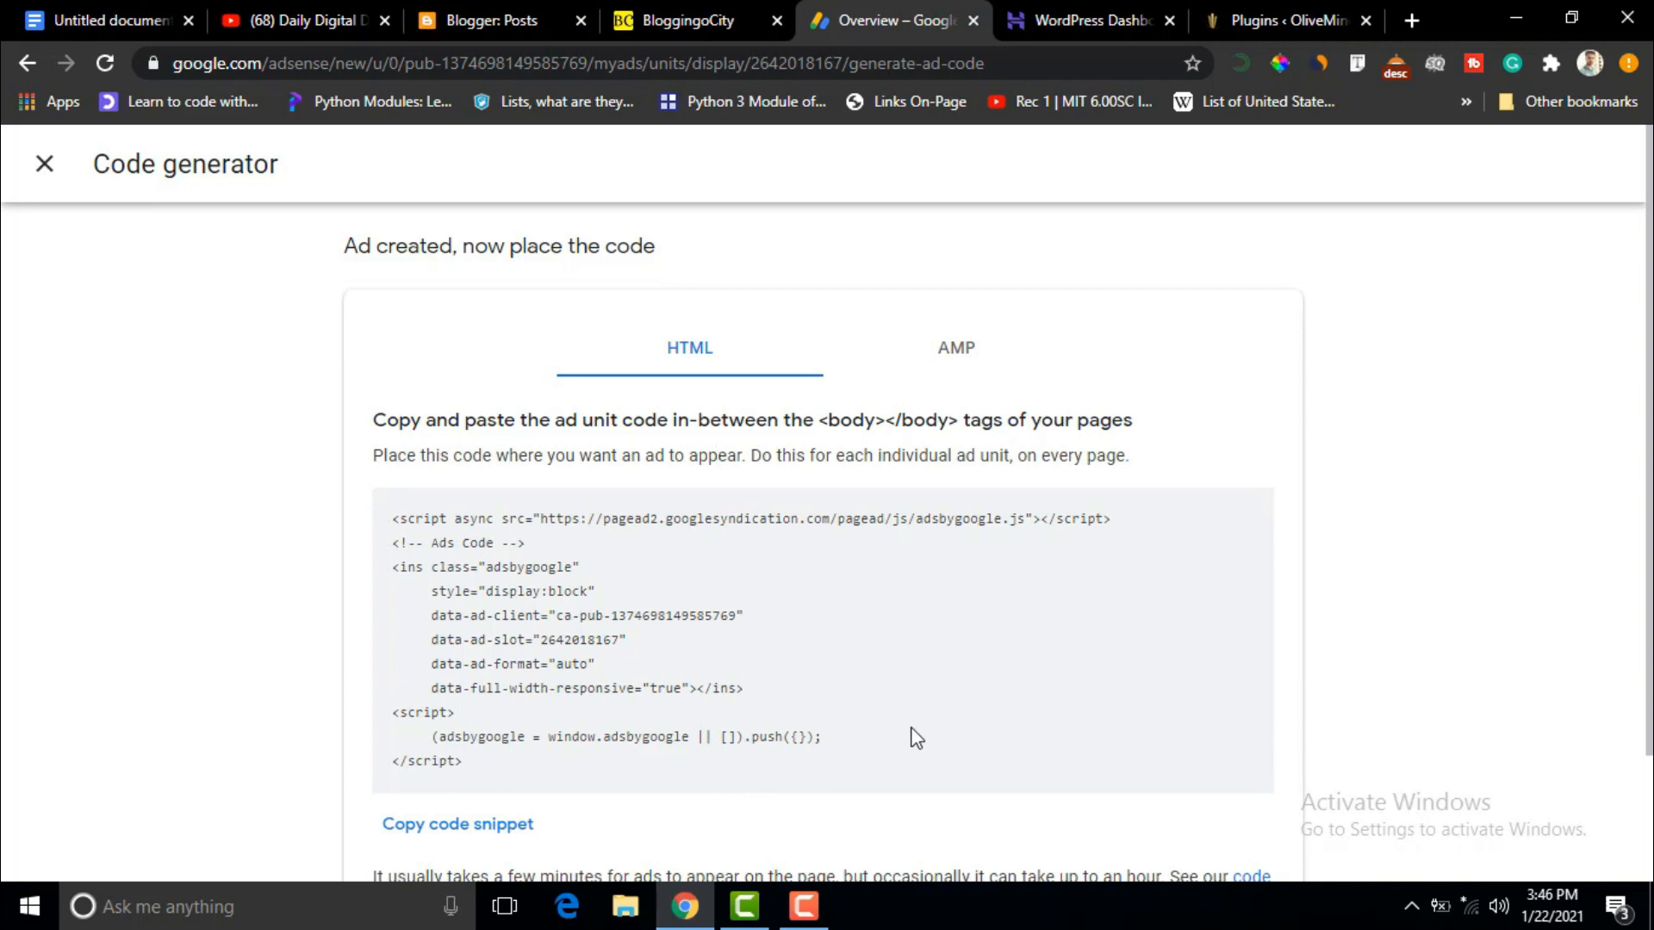
# Examine the new ad unit's generated HTML code, then its AMP head script and AMP body code.
pyautogui.moveTo(474, 770); pyautogui.dragTo(376, 508)
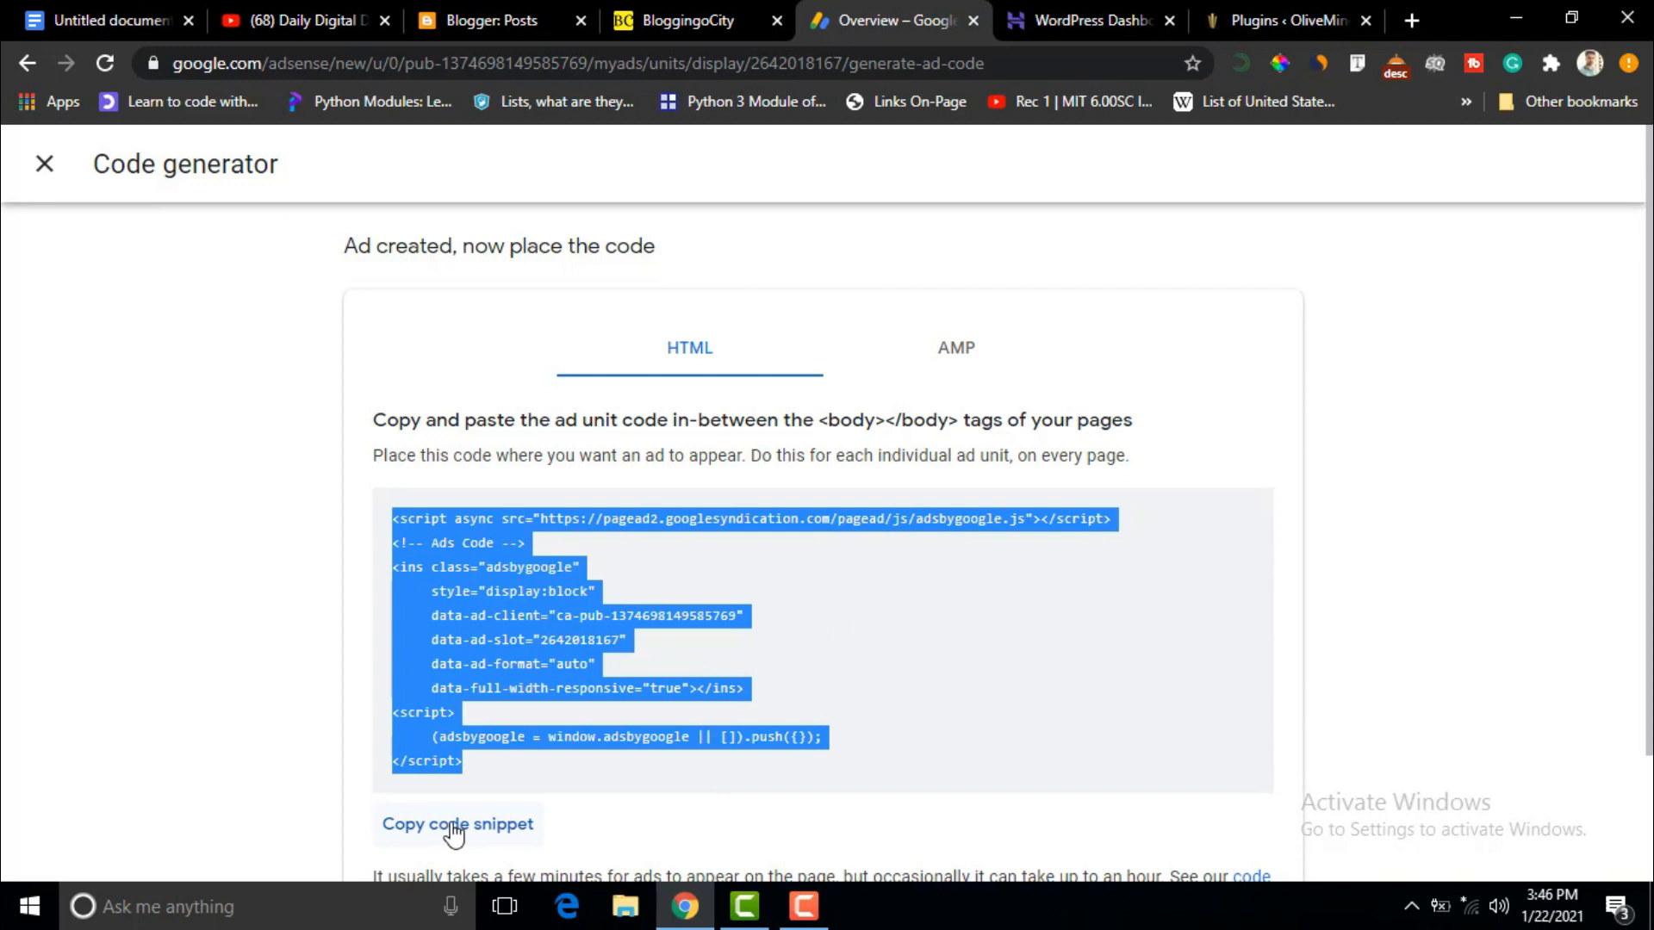
pyautogui.click(961, 363)
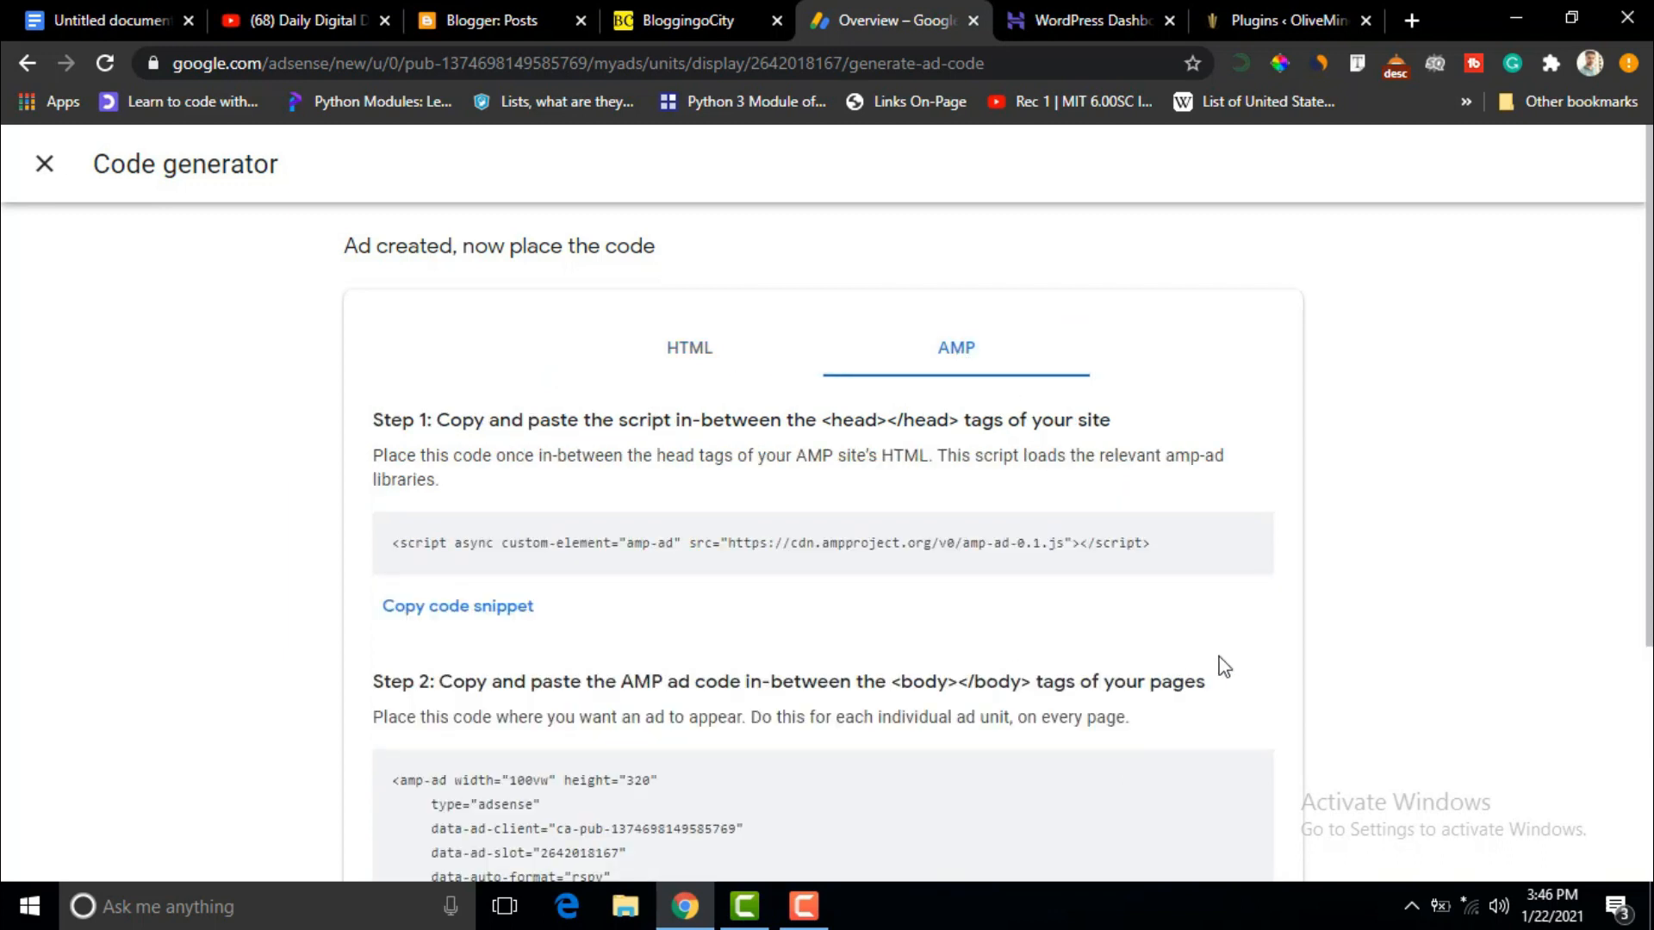
pyautogui.scroll(-3, 1639, 390)
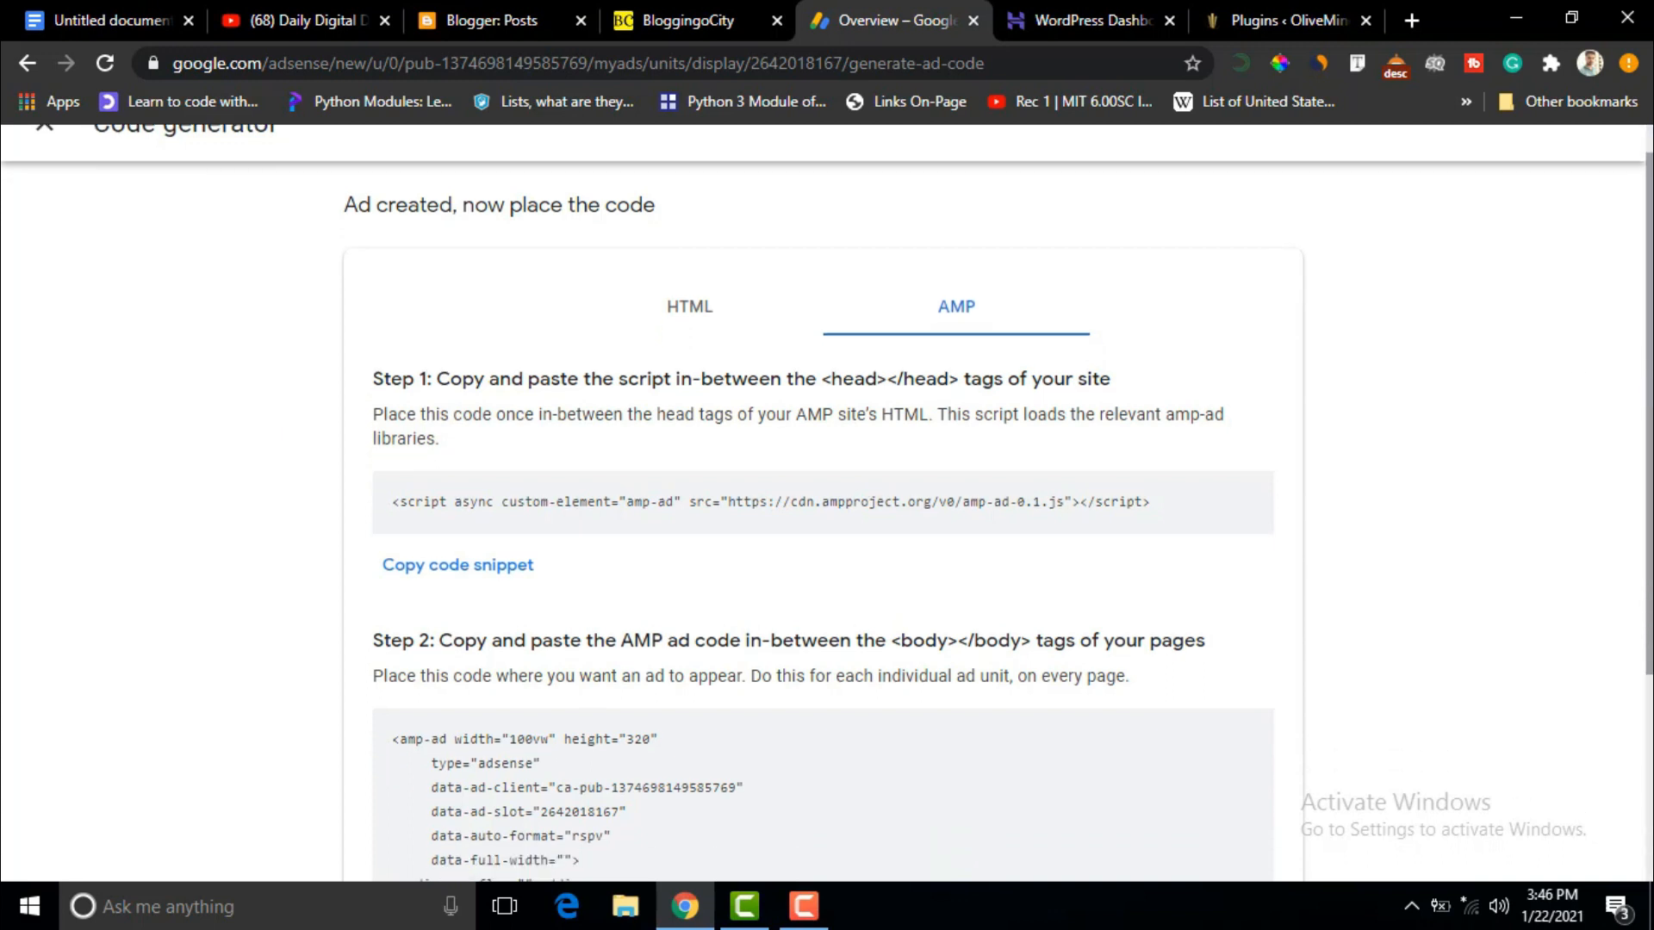
pyautogui.scroll(-1, 827, 504)
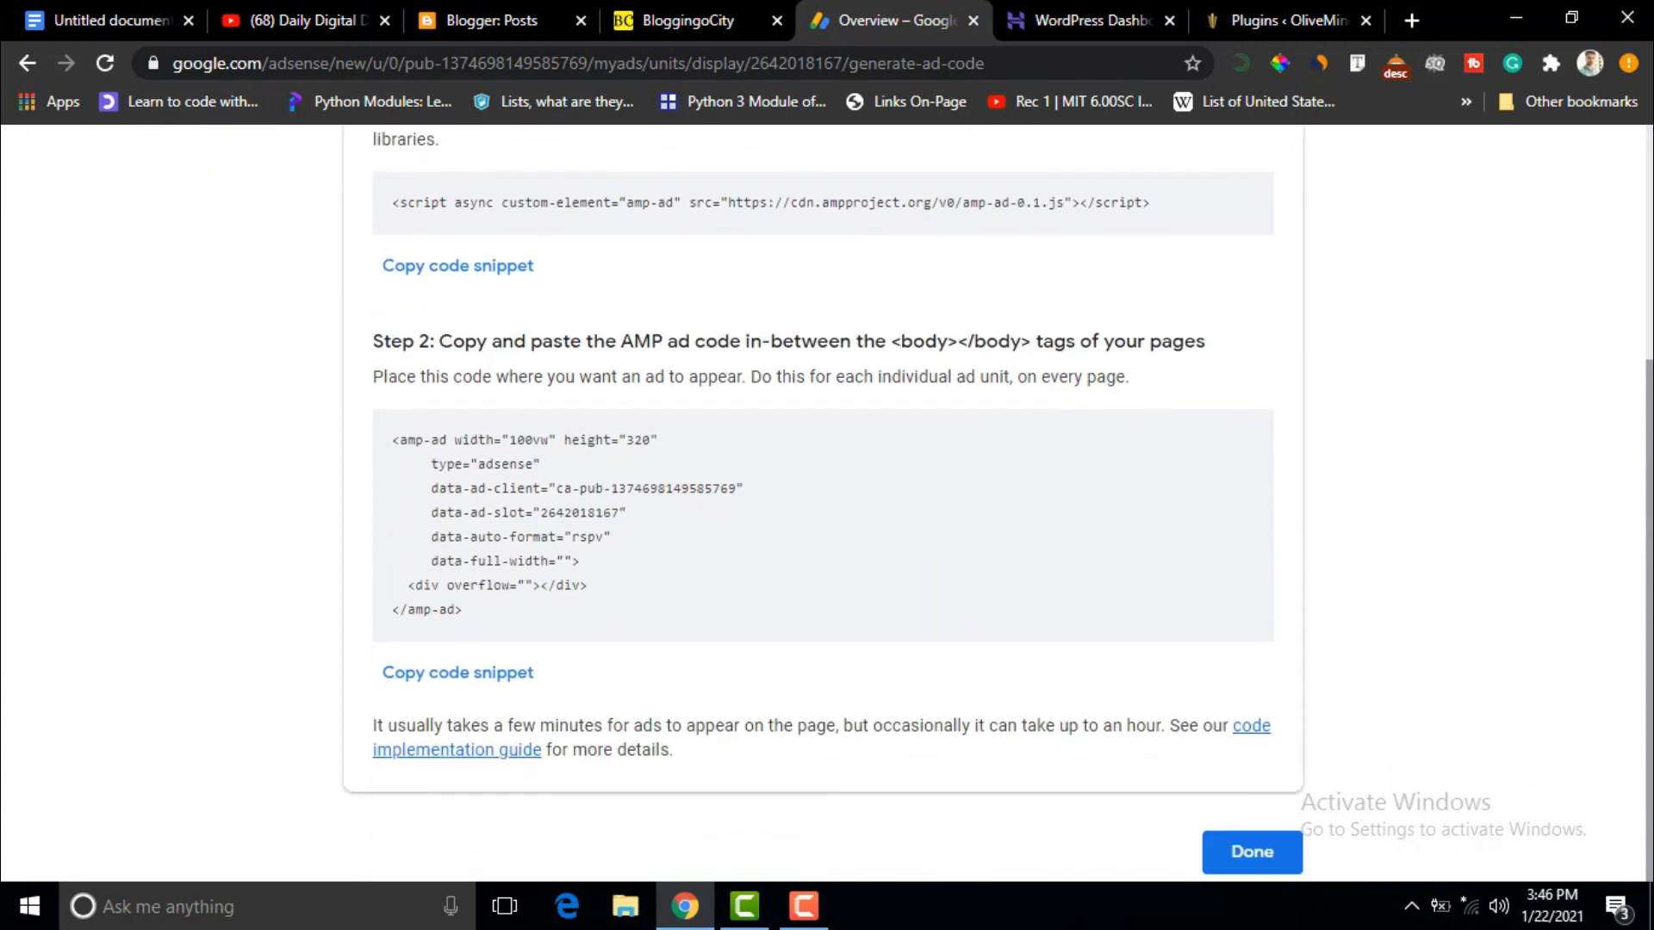
pyautogui.scroll(1, 827, 504)
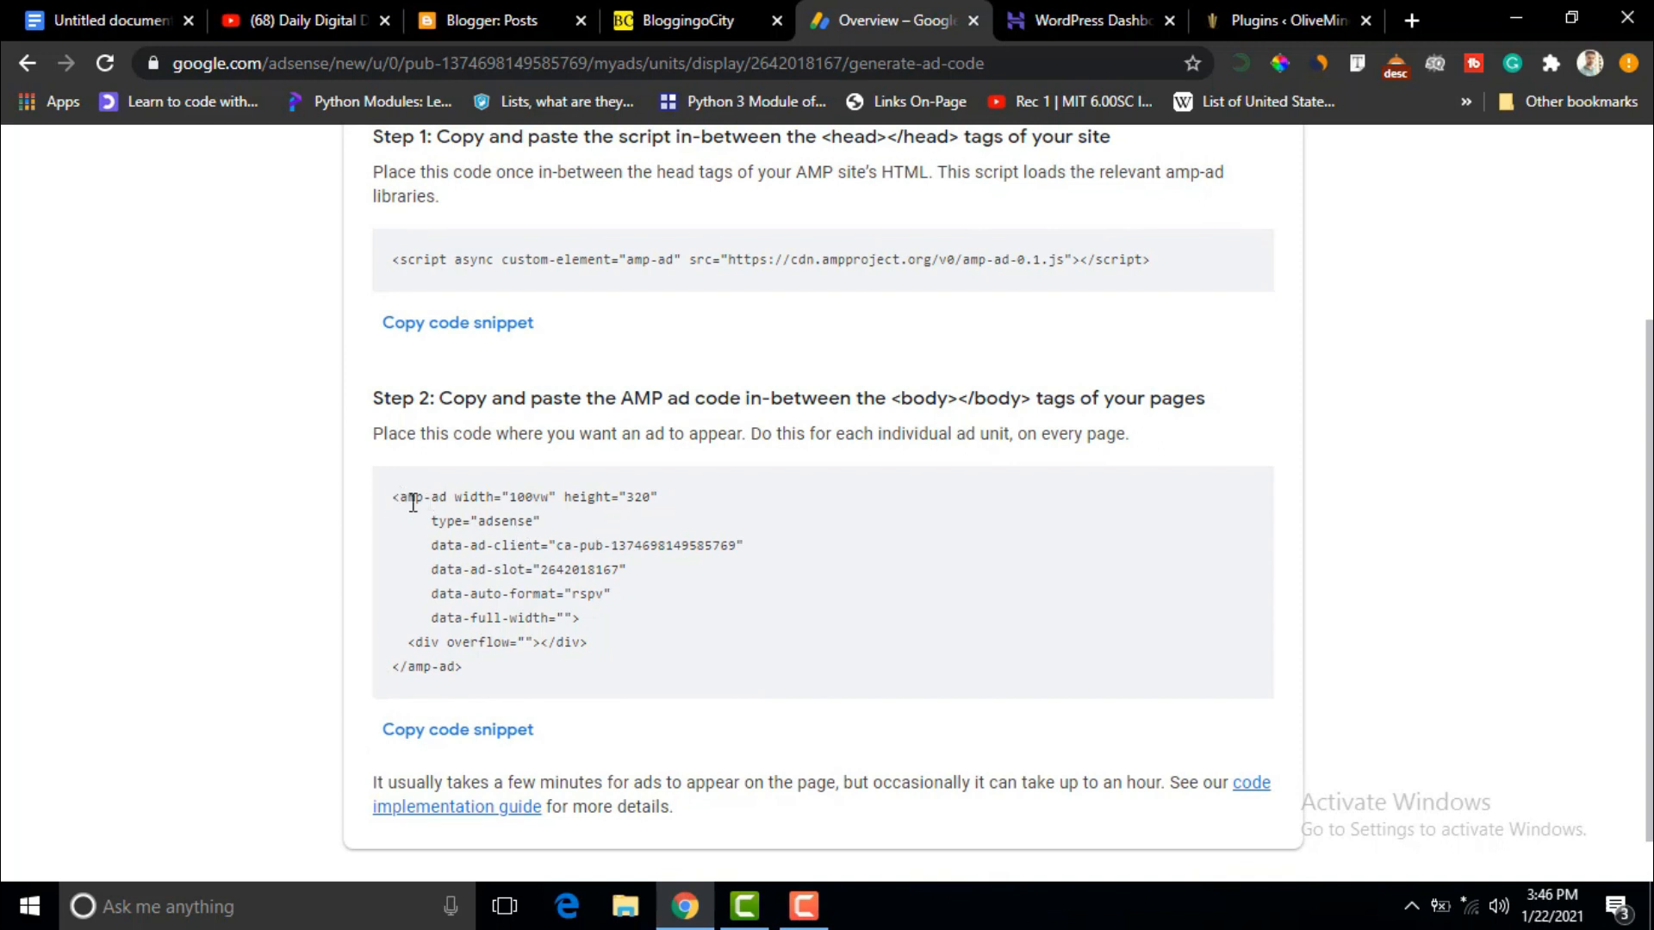
pyautogui.moveTo(392, 505); pyautogui.dragTo(447, 674)
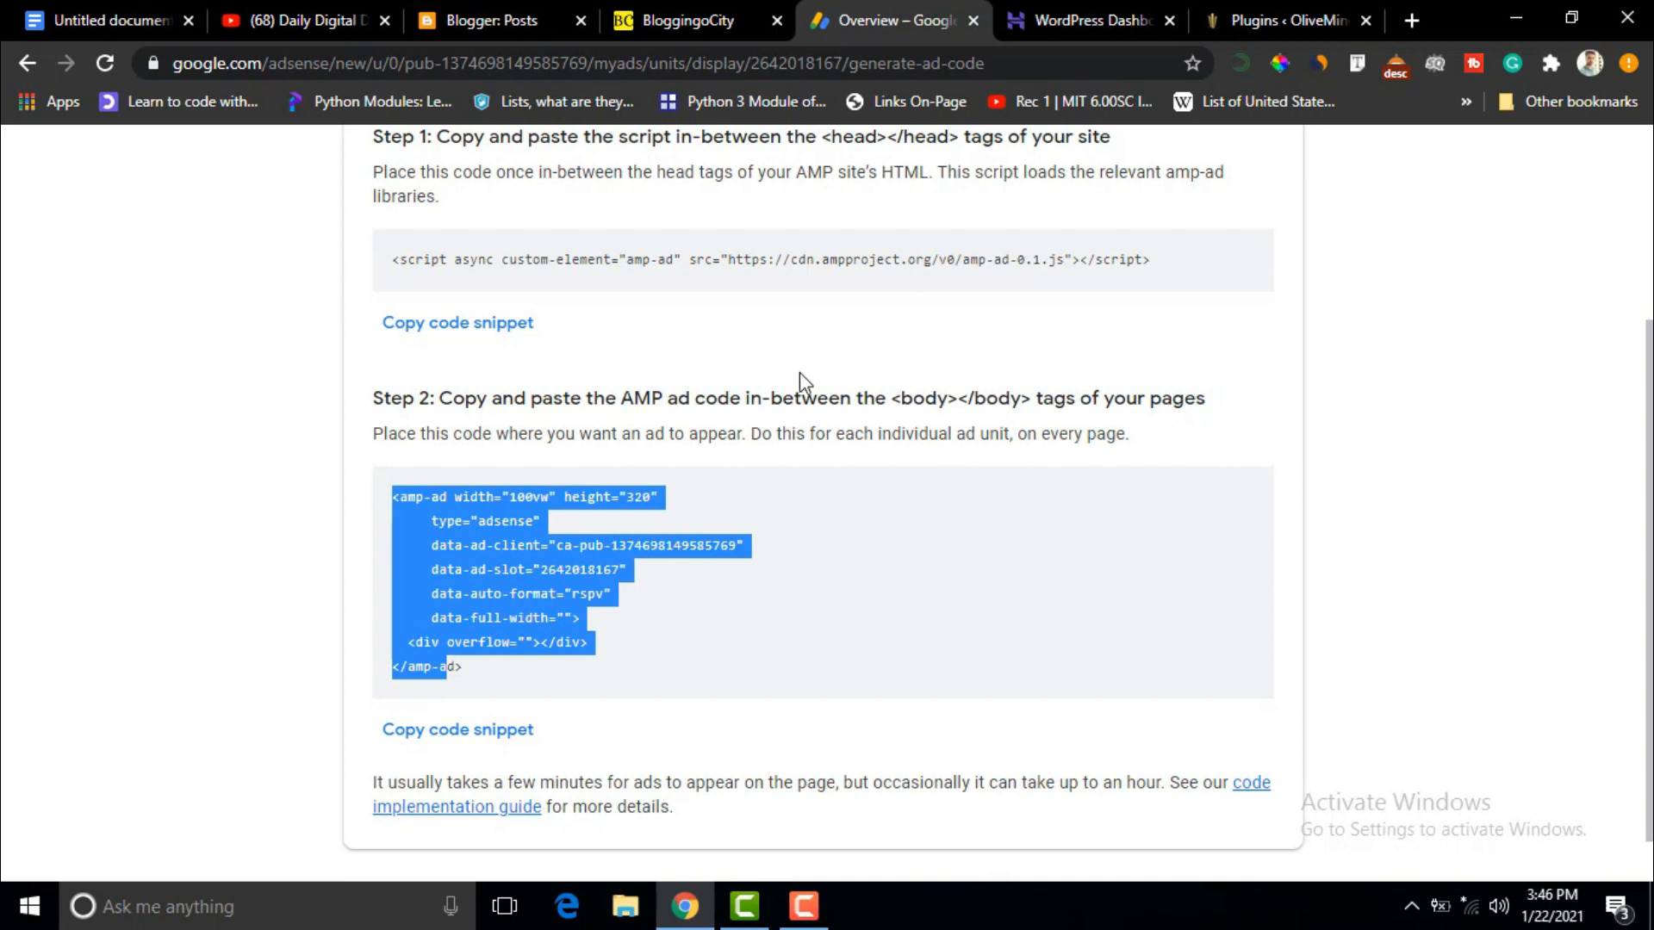
pyautogui.moveTo(393, 258); pyautogui.dragTo(1085, 250)
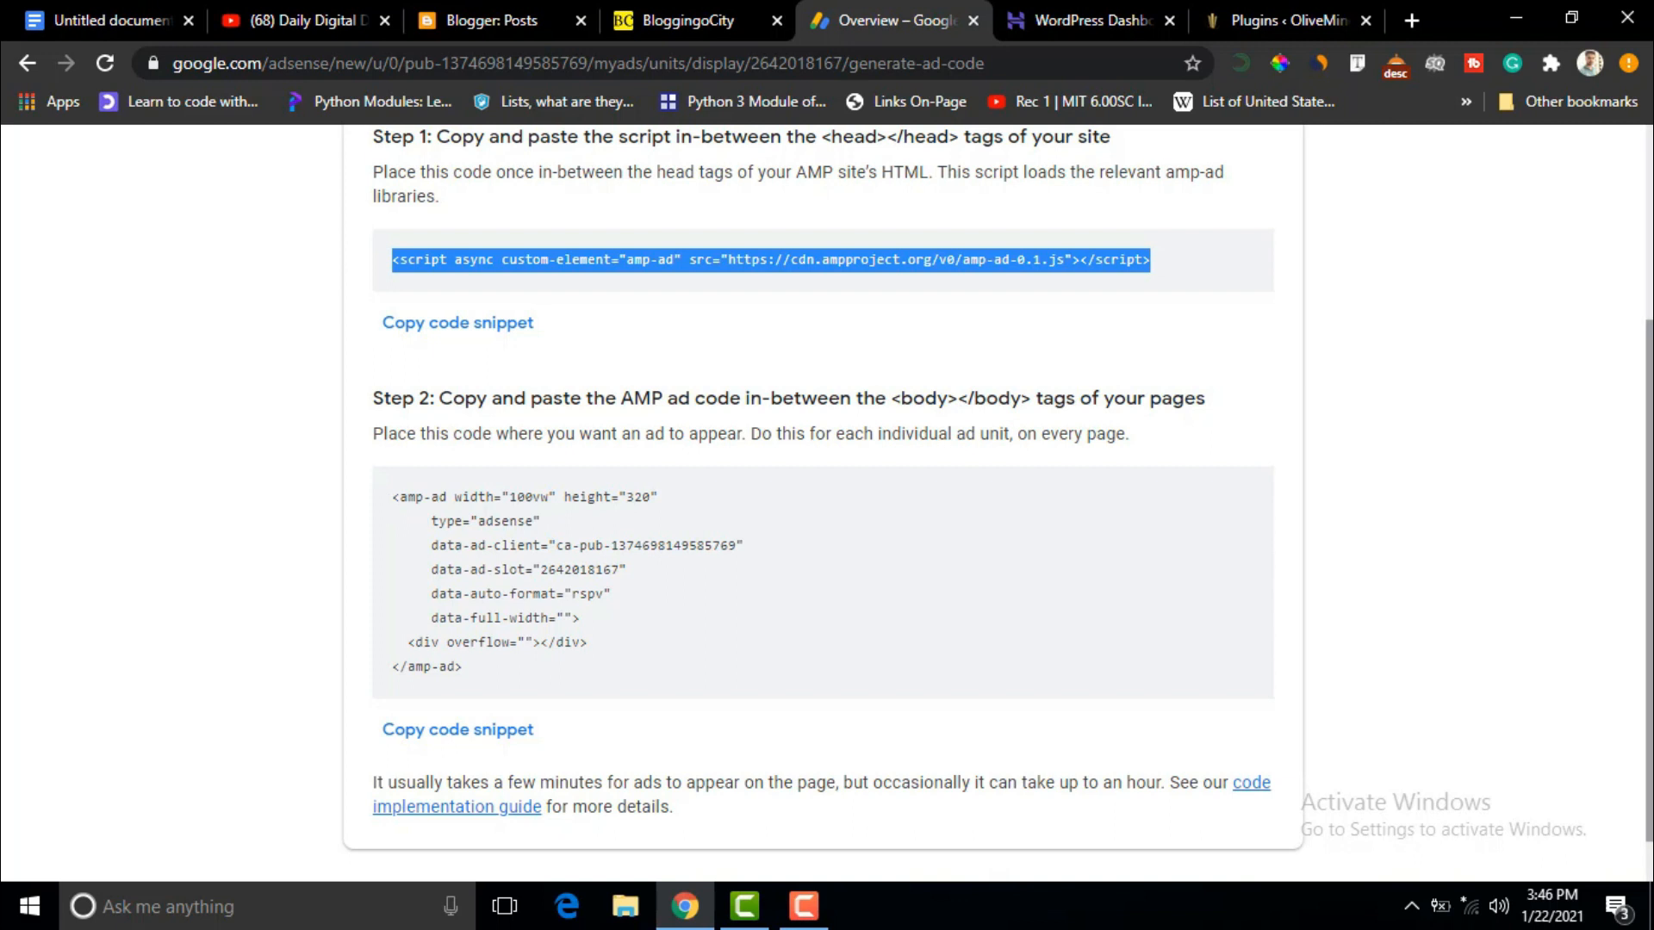
pyautogui.scroll(3, 1596, 524)
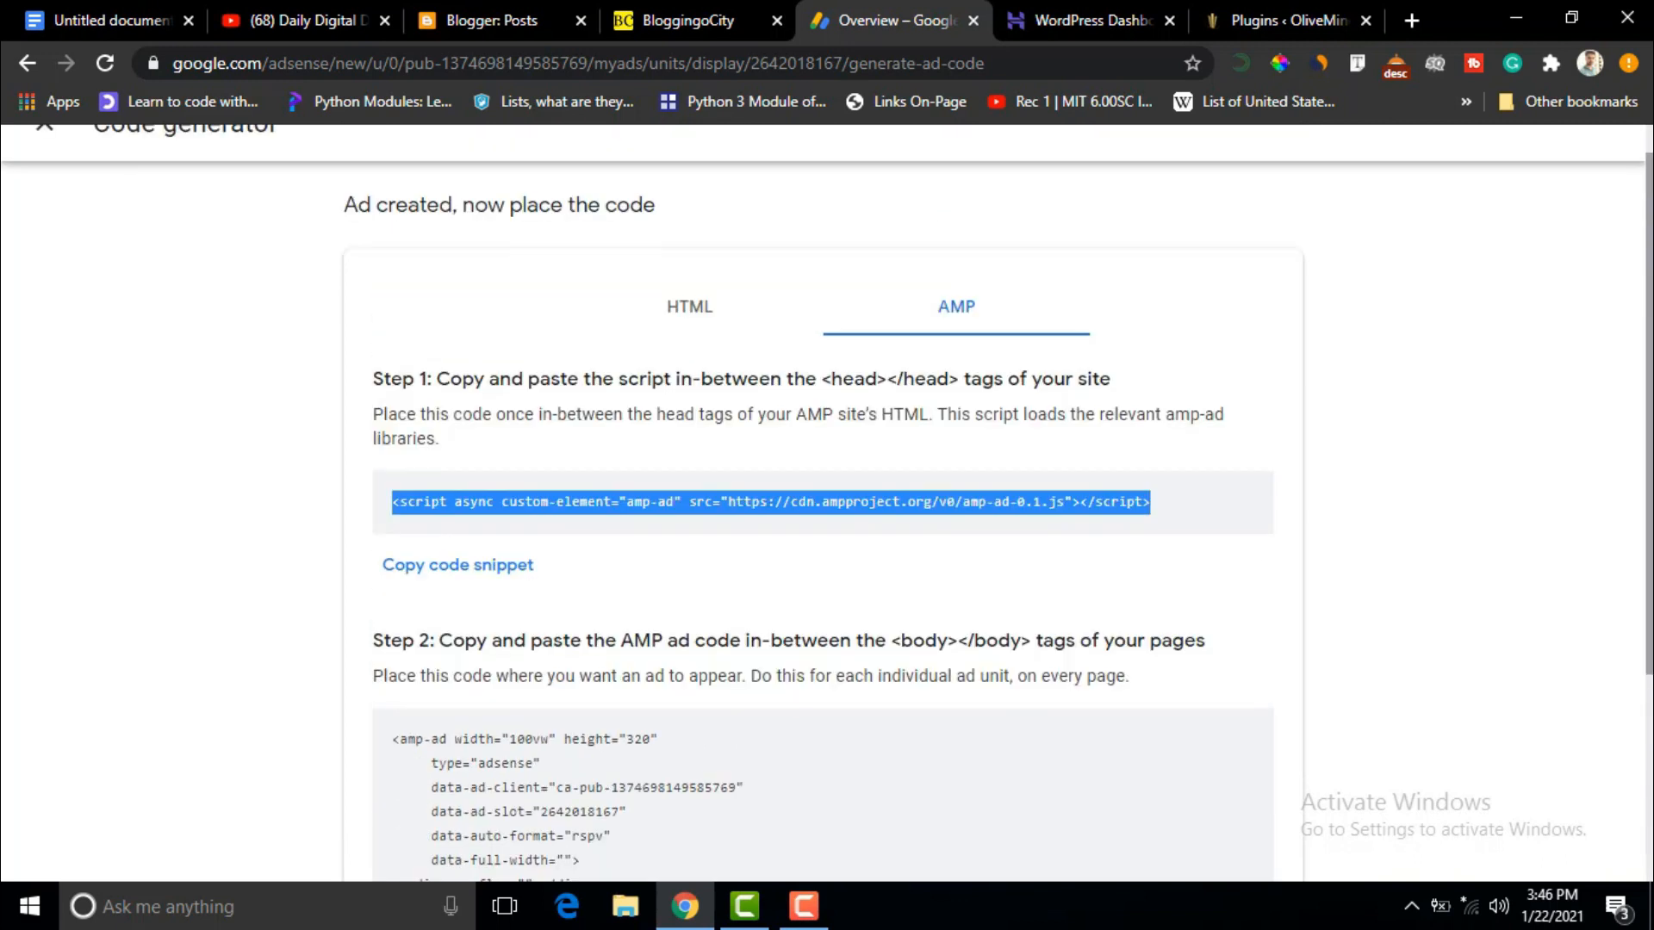
# Compare the HTML and AMP versions once more and select the whole HTML ad code.
pyautogui.click(687, 308)
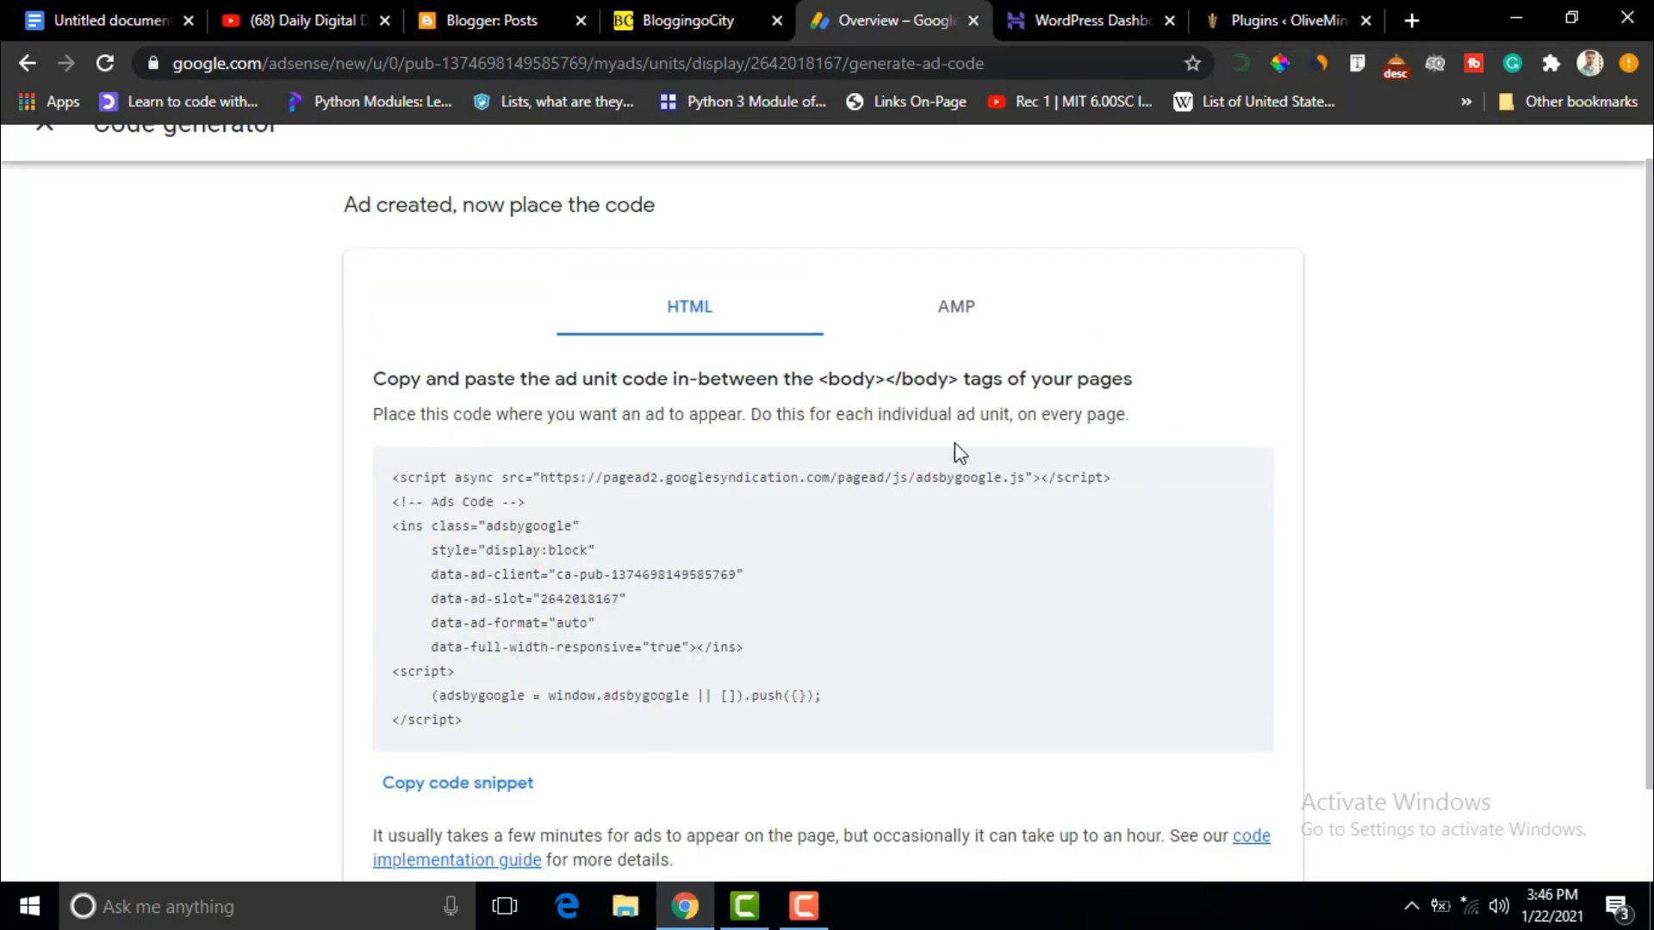
pyautogui.click(954, 315)
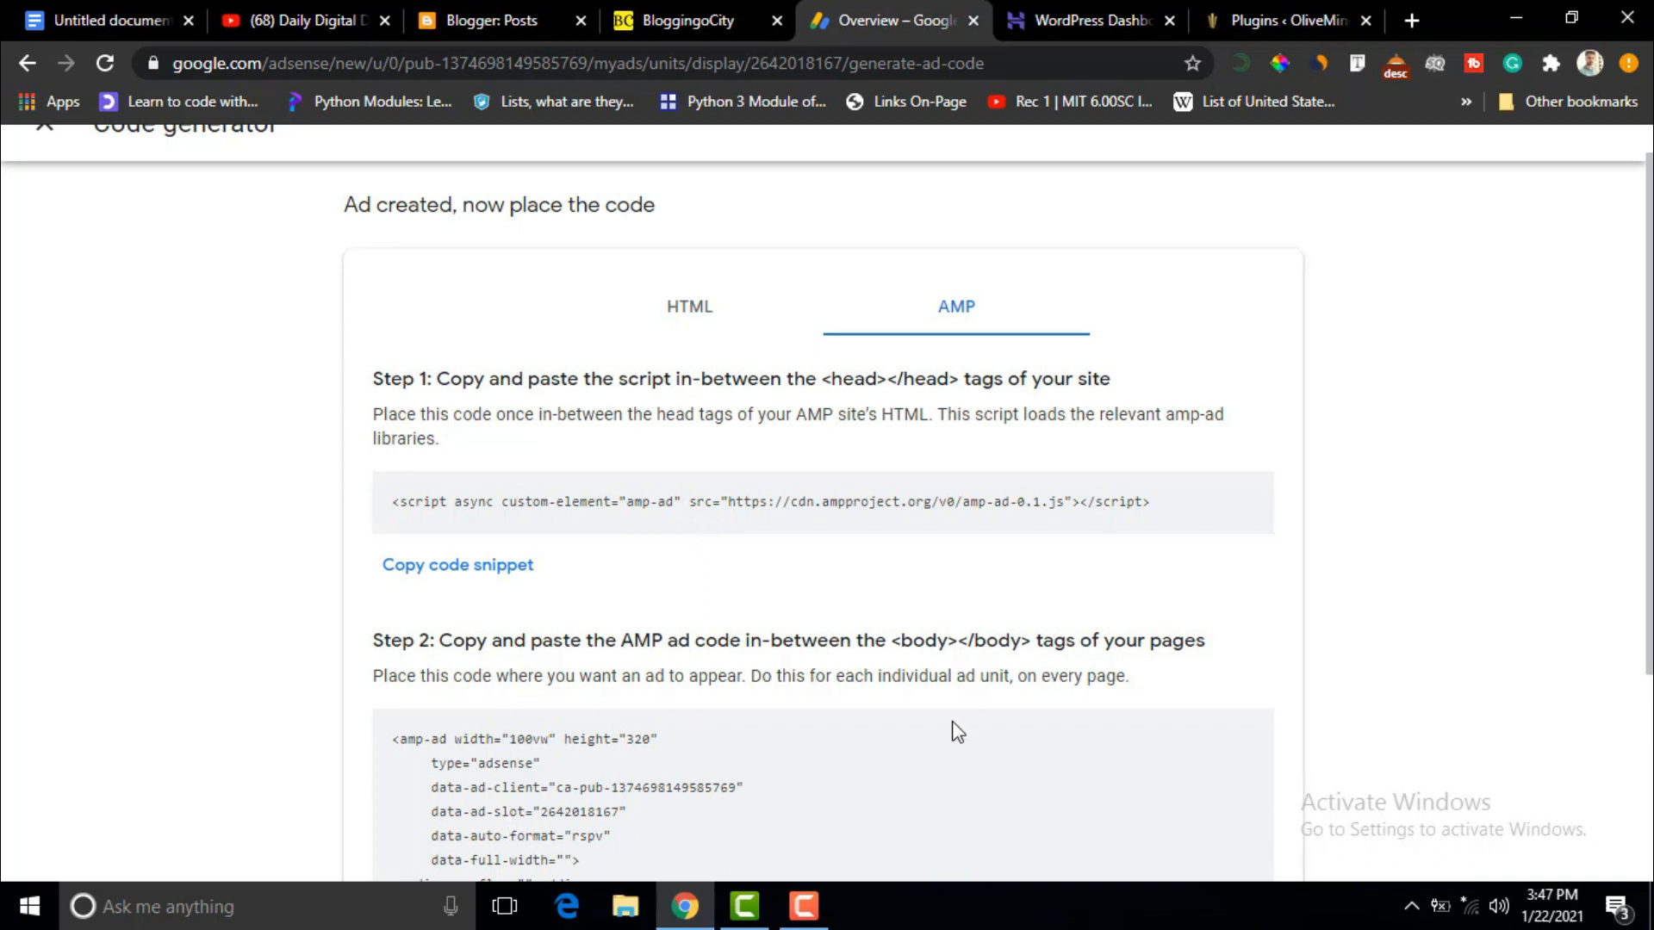
pyautogui.click(681, 319)
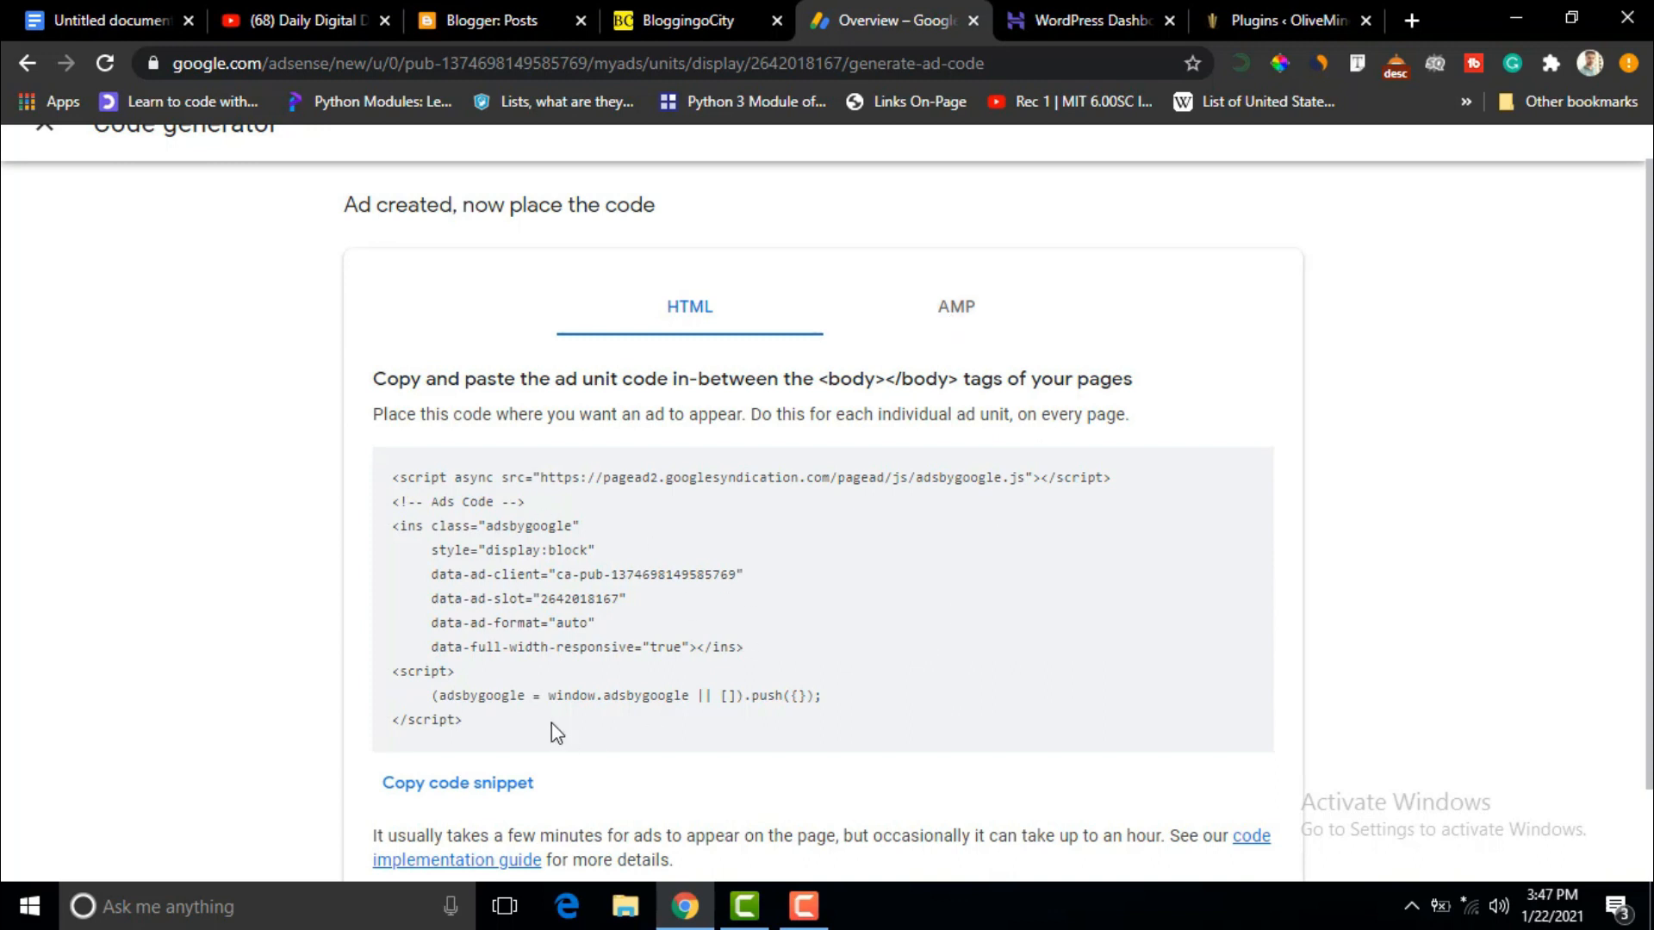
pyautogui.moveTo(463, 734); pyautogui.dragTo(367, 441)
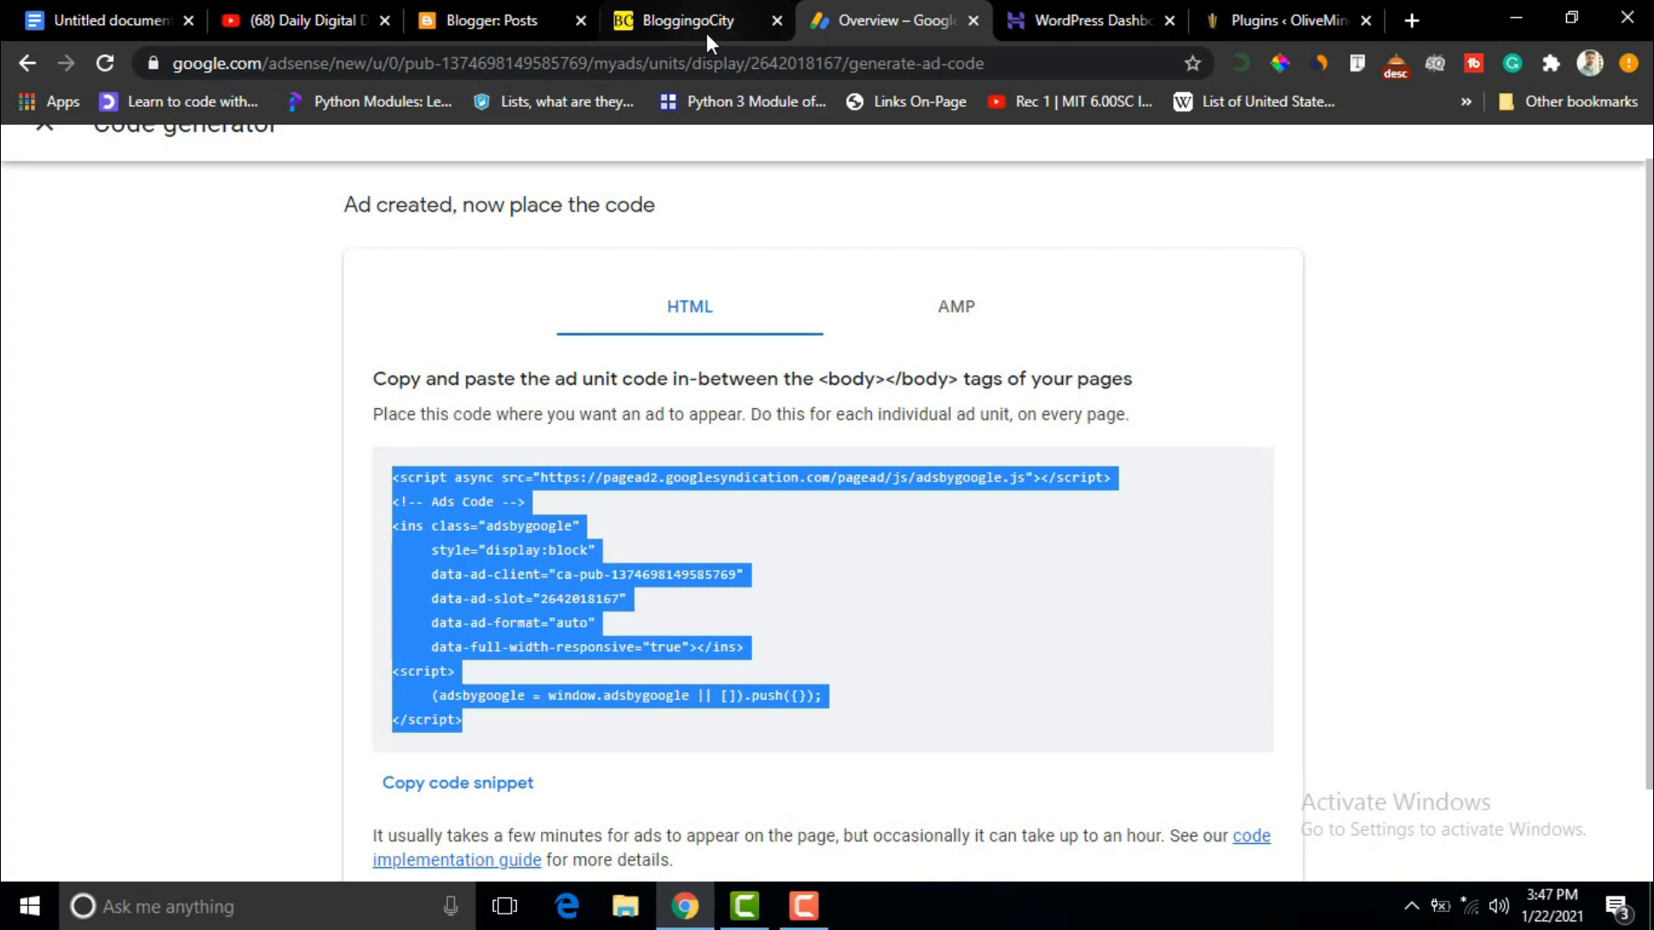
# Switch to Blogger and review the BloggingoCity blog's earnings page, including its ad display and layout options.
pyautogui.click(490, 3)
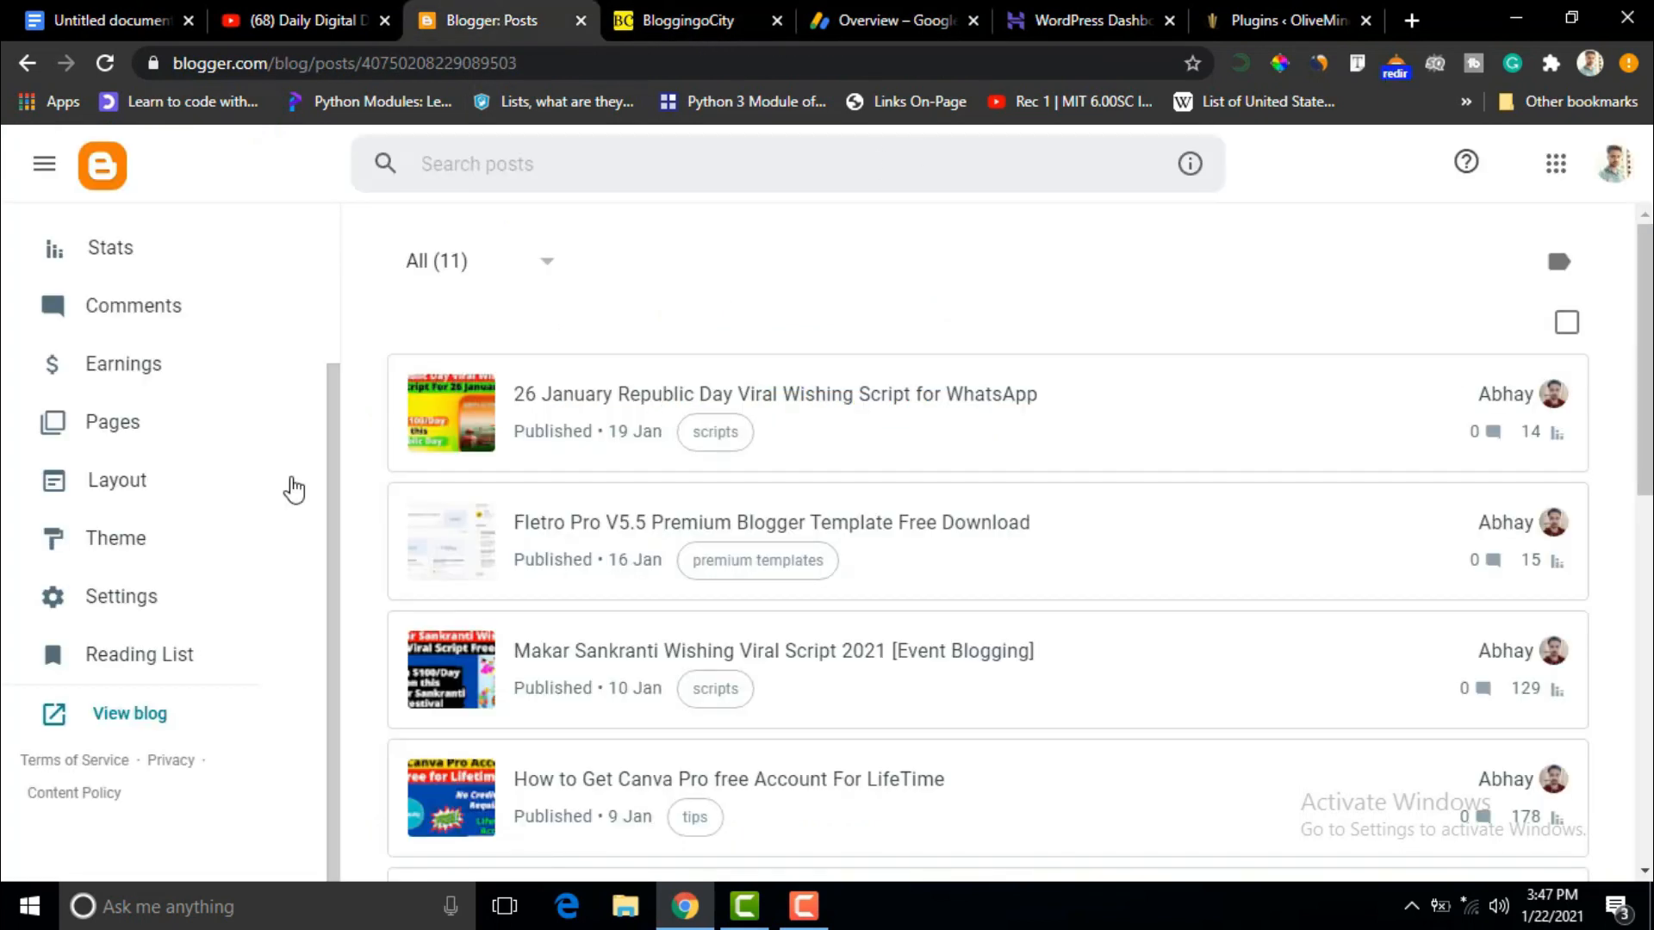
pyautogui.moveTo(336, 523); pyautogui.dragTo(347, 344)
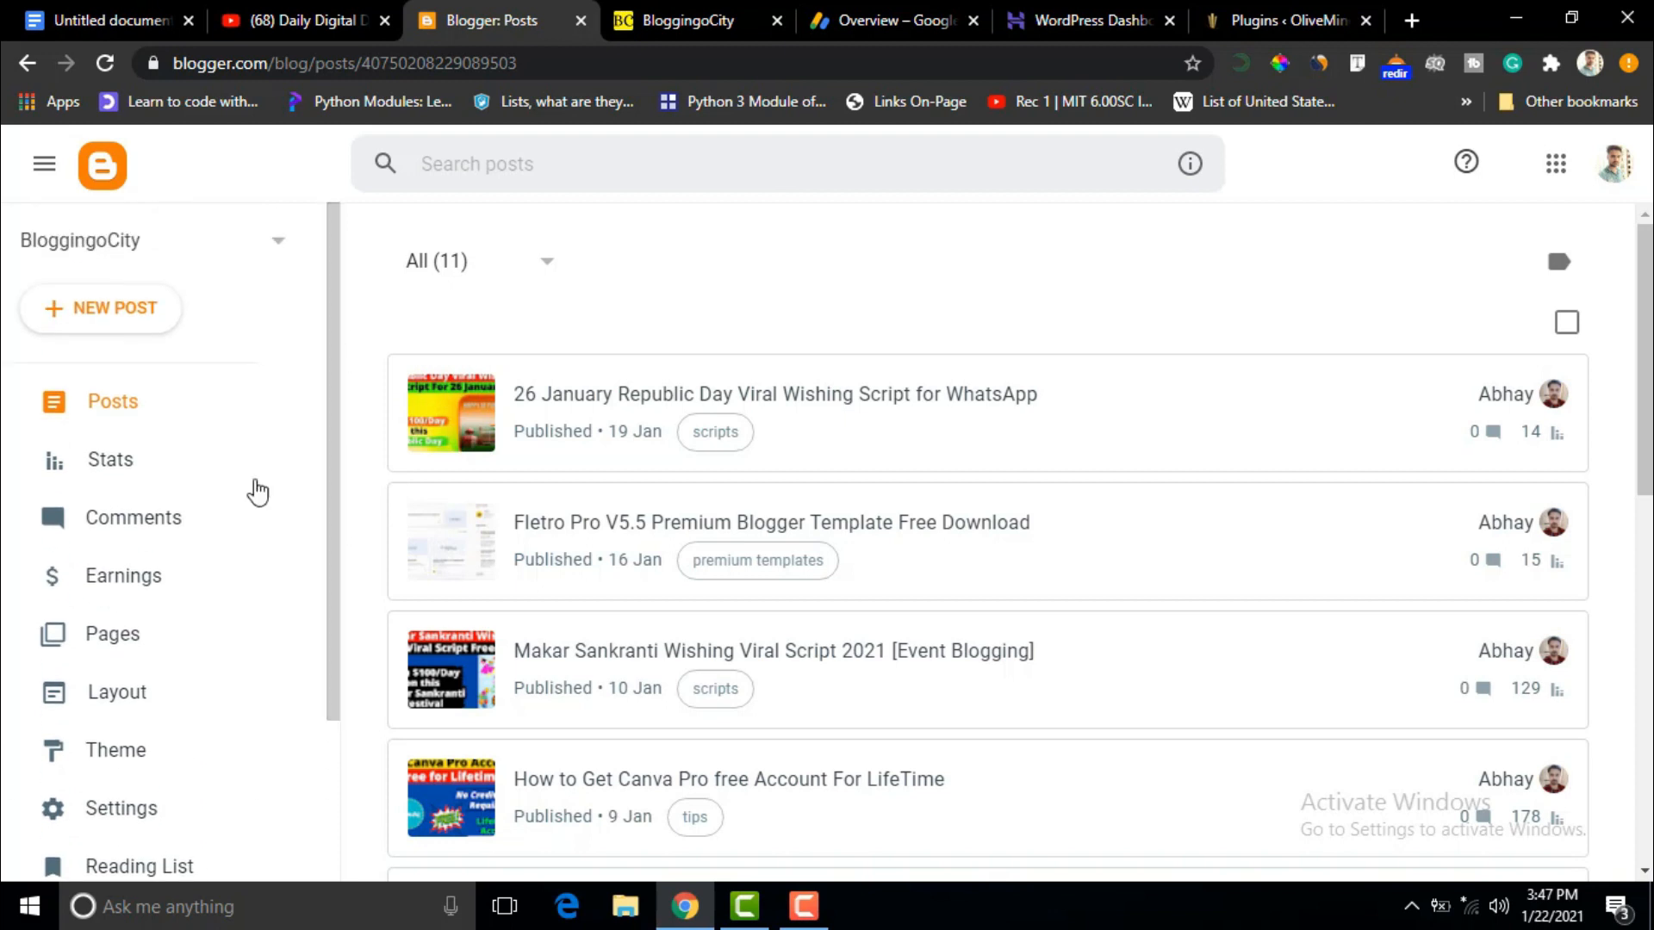
pyautogui.click(138, 581)
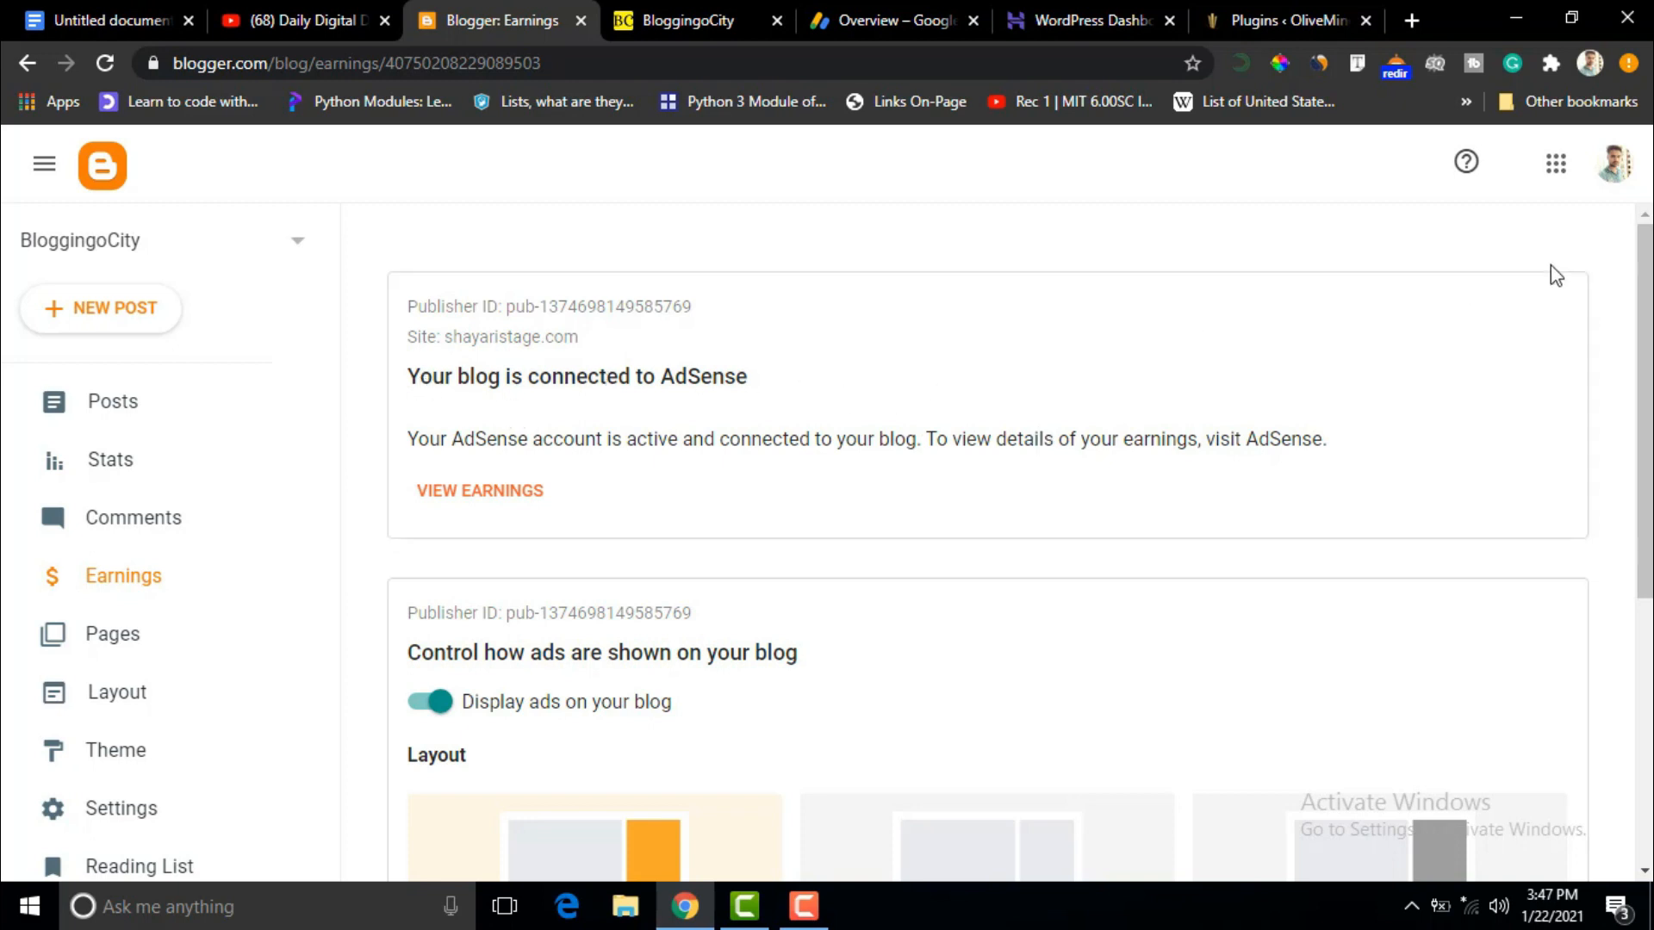
pyautogui.scroll(-3, 1644, 310)
pyautogui.scroll(-1, 931, 295)
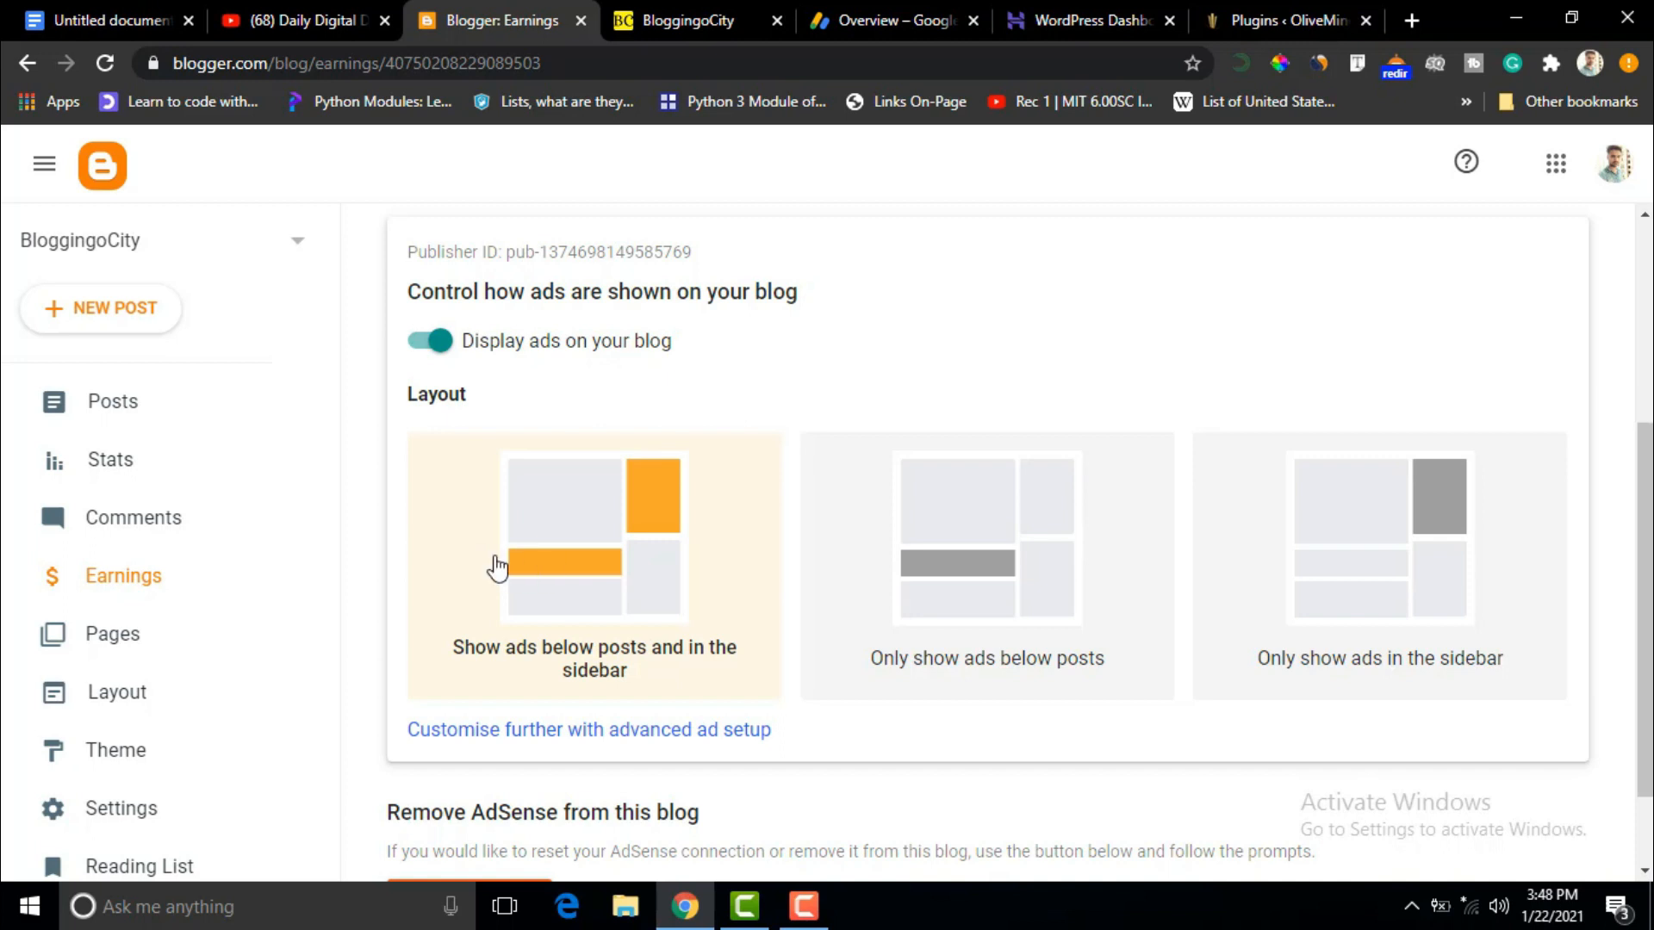
# In the blog's layout, open the HTML/JavaScript gadget under Ads 728x90, select its ad code, and save the gadget.
pyautogui.click(135, 708)
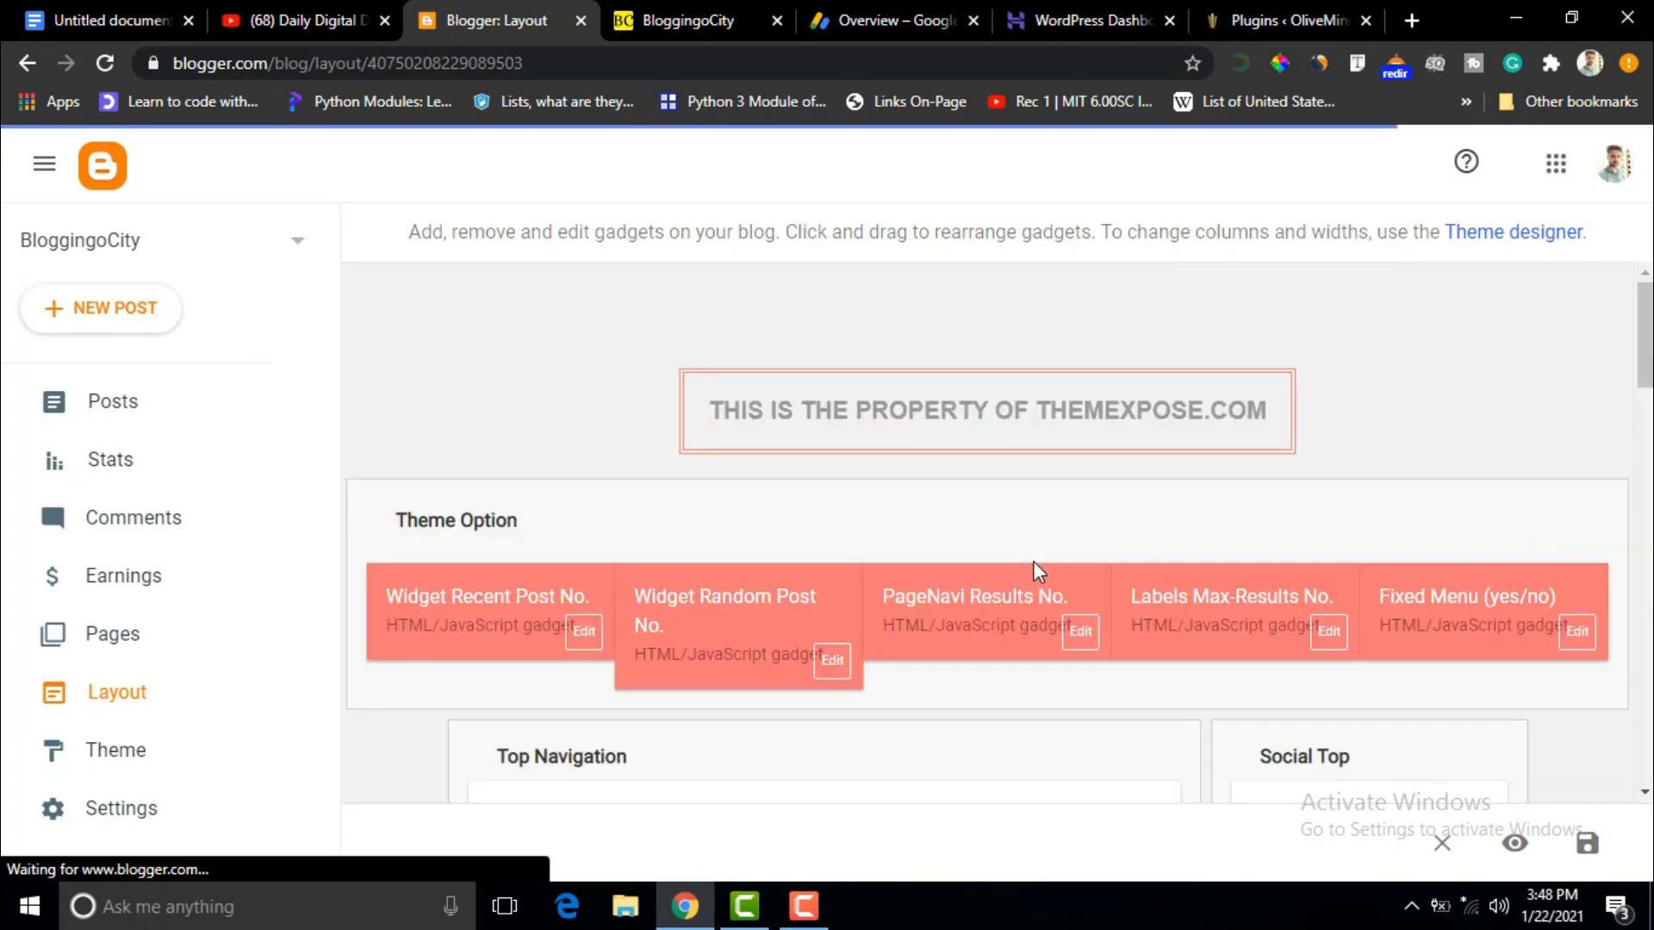
pyautogui.scroll(-3, 1032, 561)
pyautogui.scroll(-3, 1107, 516)
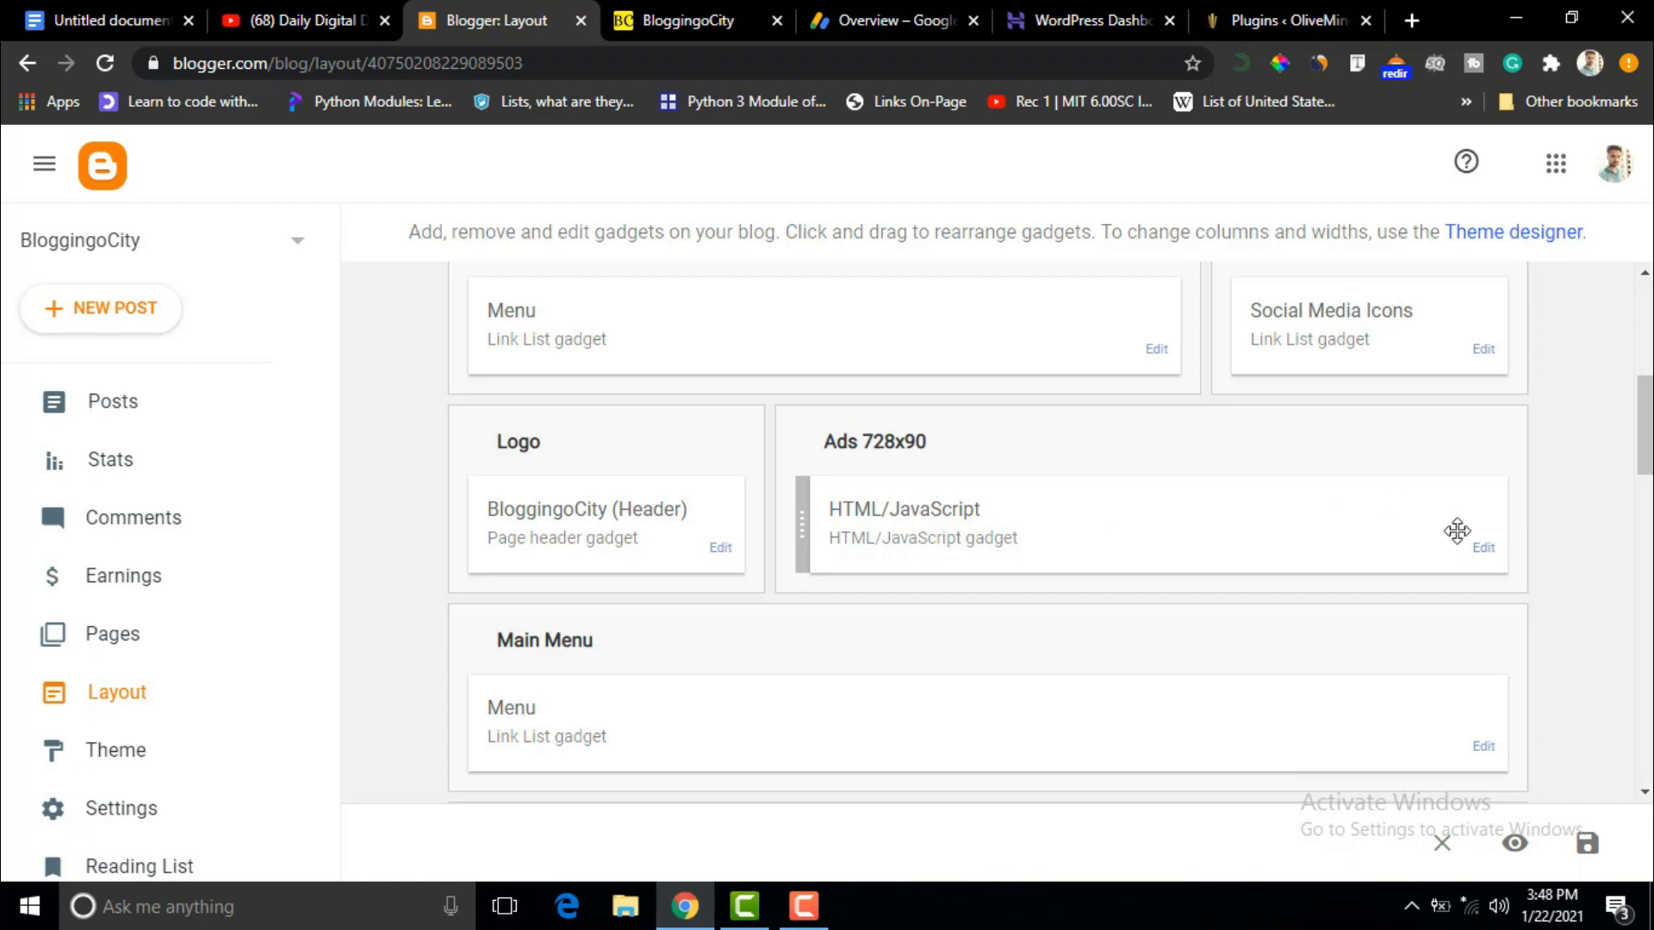
pyautogui.click(1483, 549)
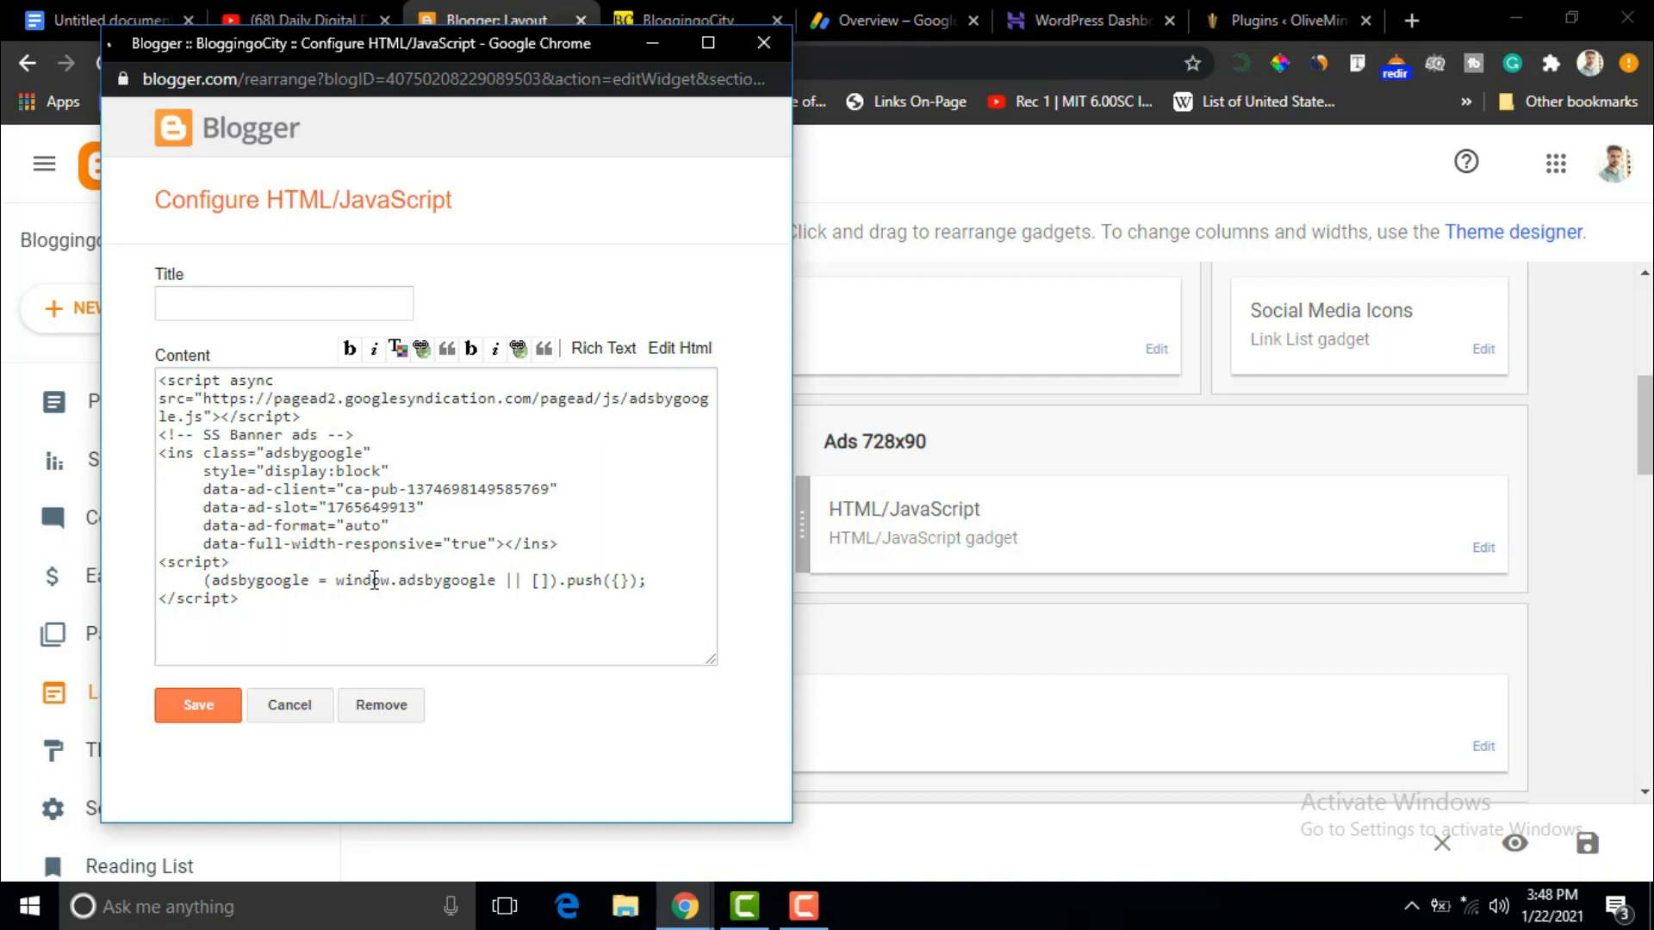
pyautogui.moveTo(161, 380)
pyautogui.mouseDown()
pyautogui.moveTo(301, 619)
pyautogui.moveTo(159, 564)
pyautogui.moveTo(148, 363)
pyautogui.mouseUp()
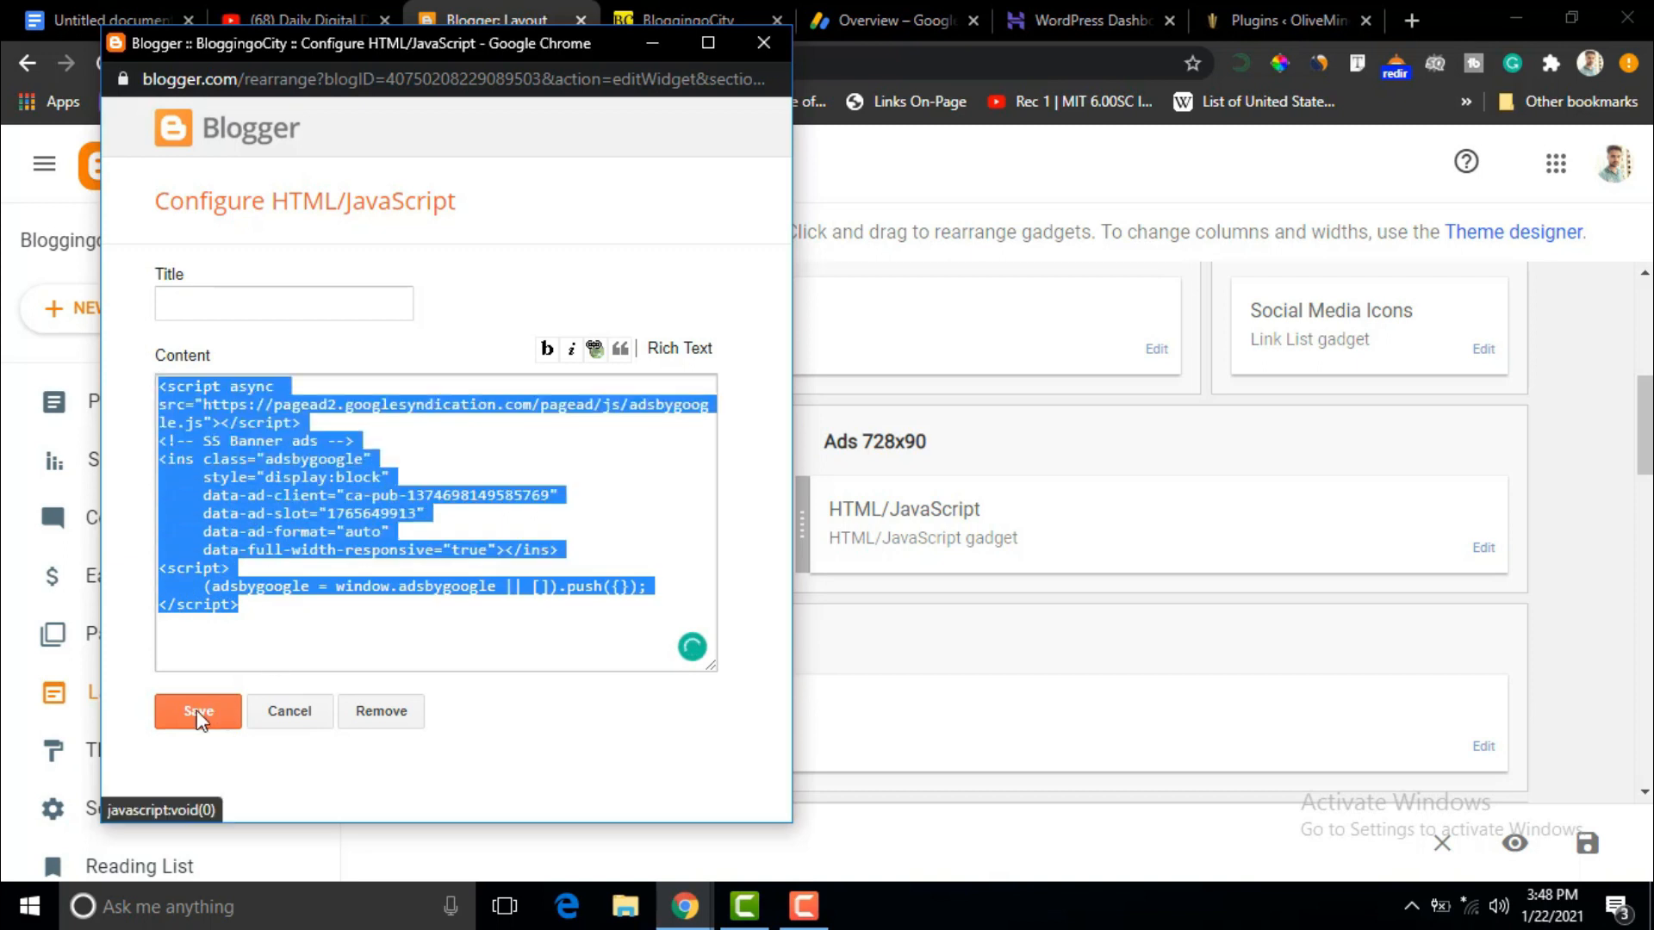
pyautogui.click(219, 709)
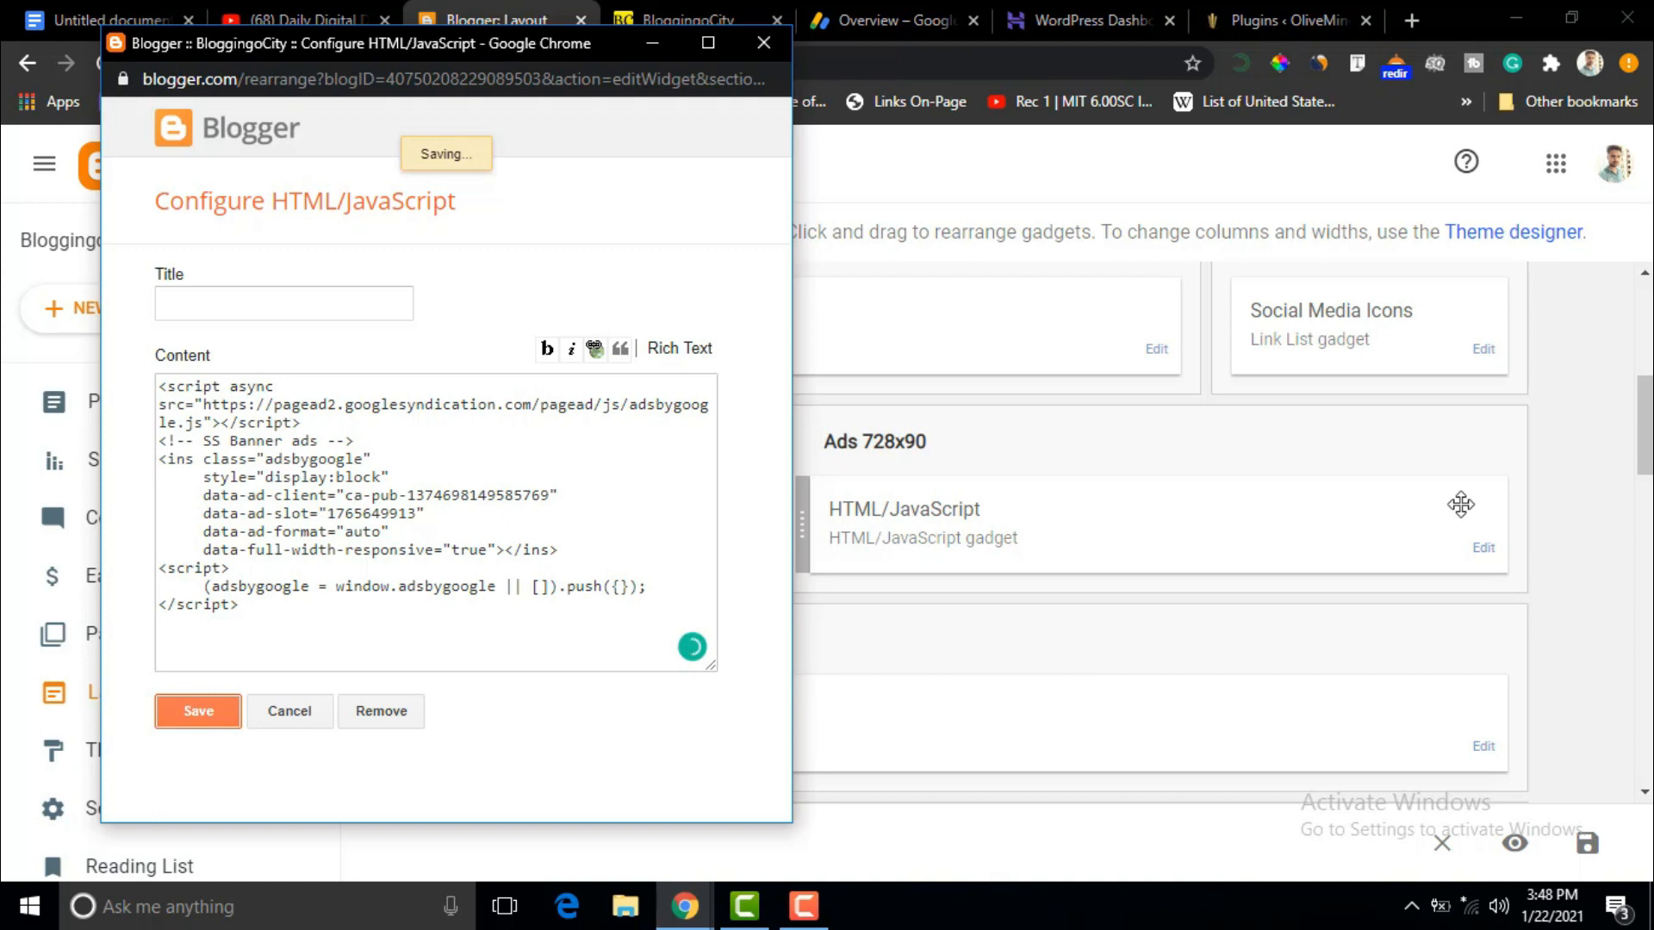
# Open a blank HTML/JavaScript gadget form for the Sidebar Right section to view its fields, and close it without saving.
pyautogui.moveTo(1646, 445); pyautogui.dragTo(1647, 559)
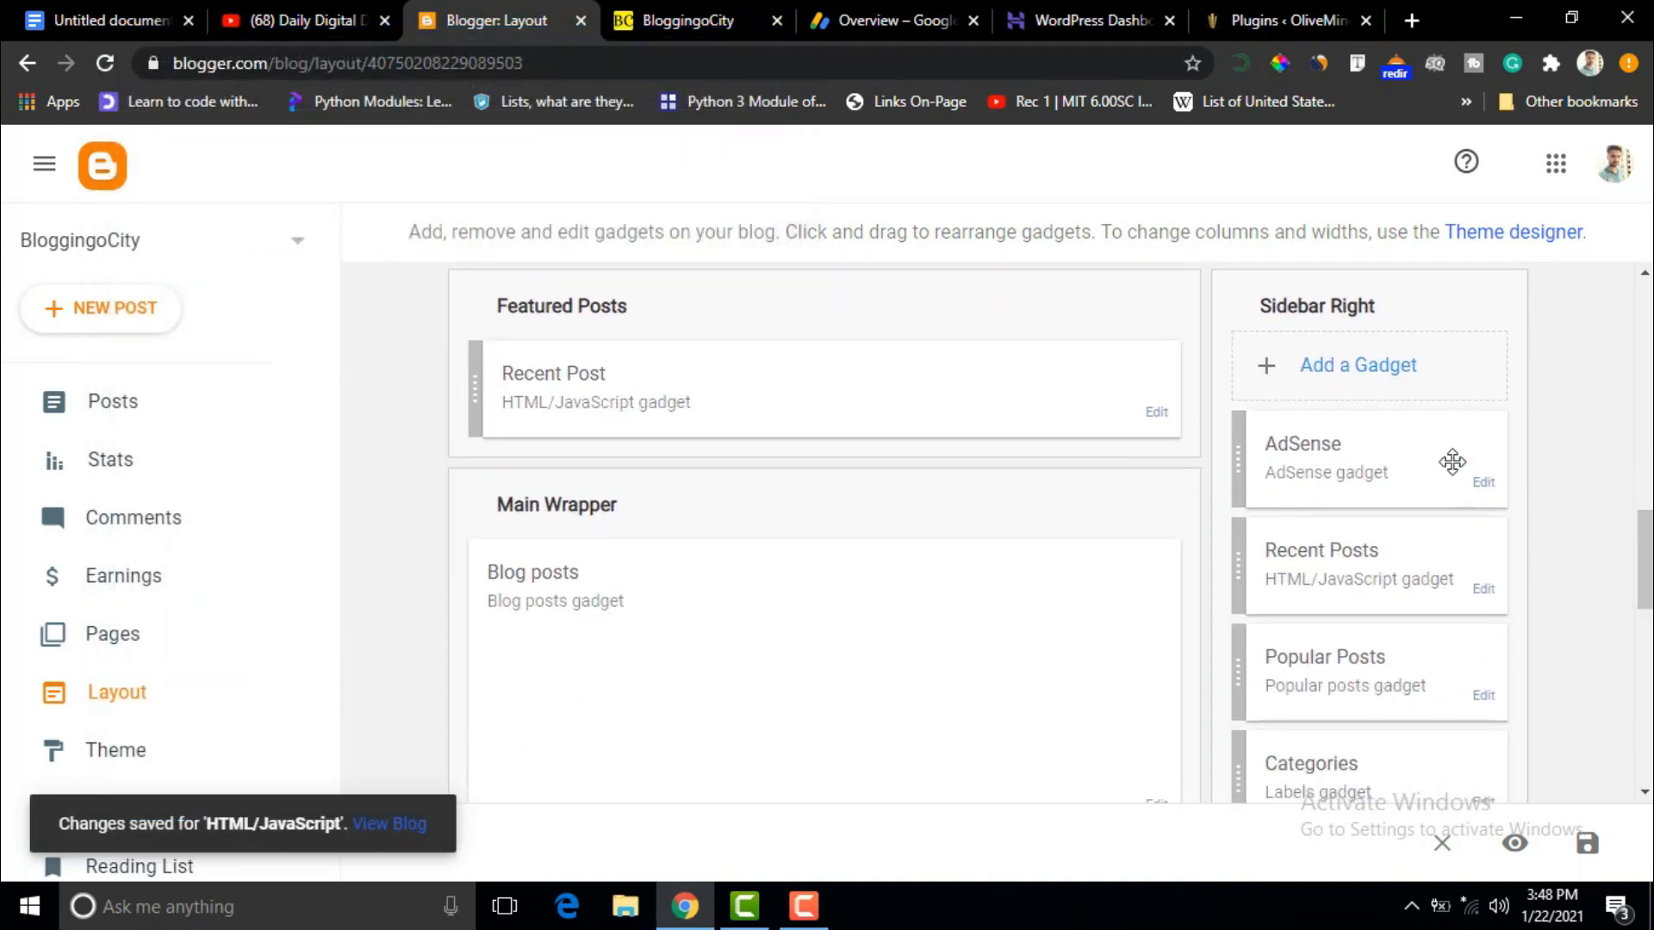
pyautogui.click(1363, 369)
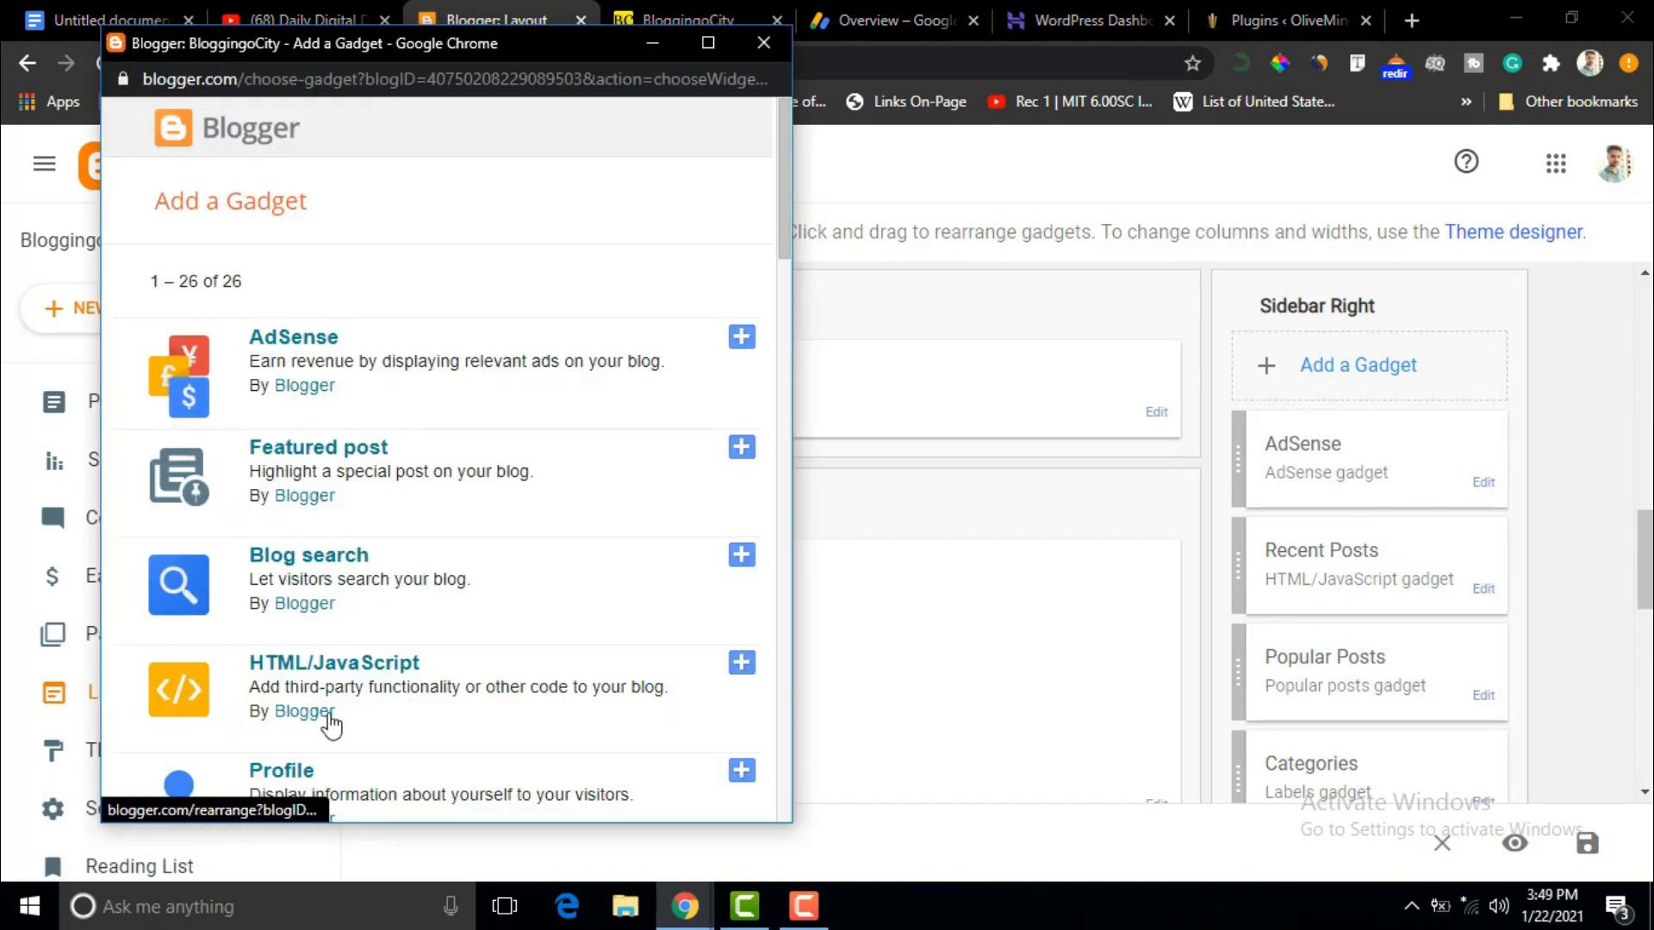
pyautogui.click(337, 668)
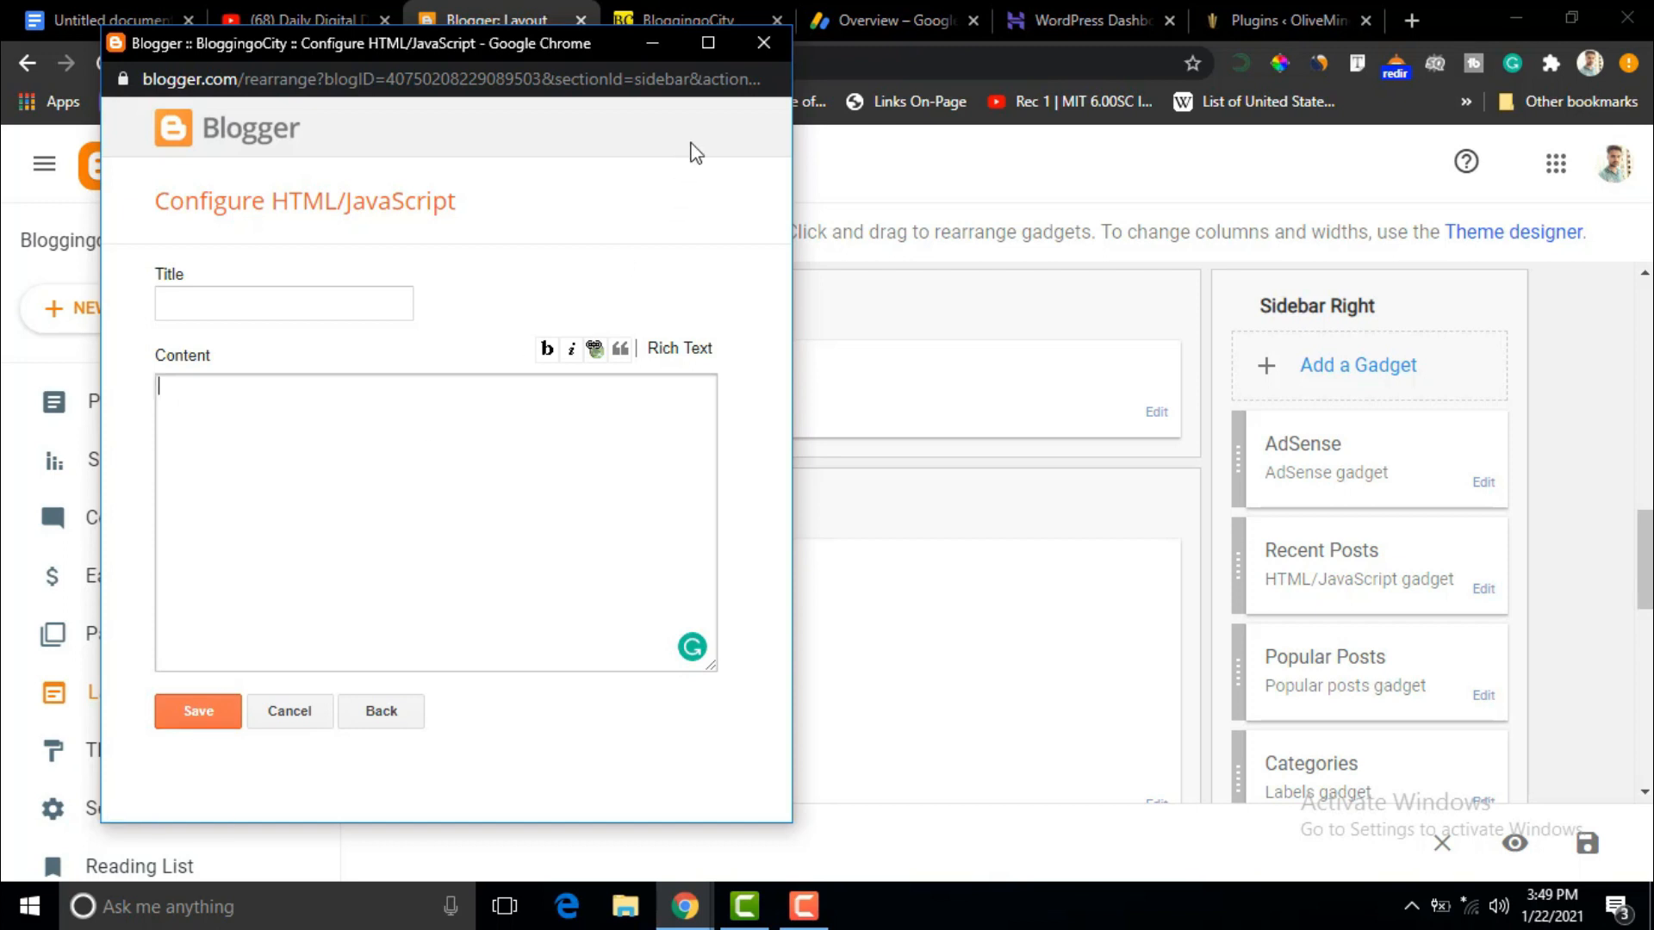
pyautogui.click(763, 42)
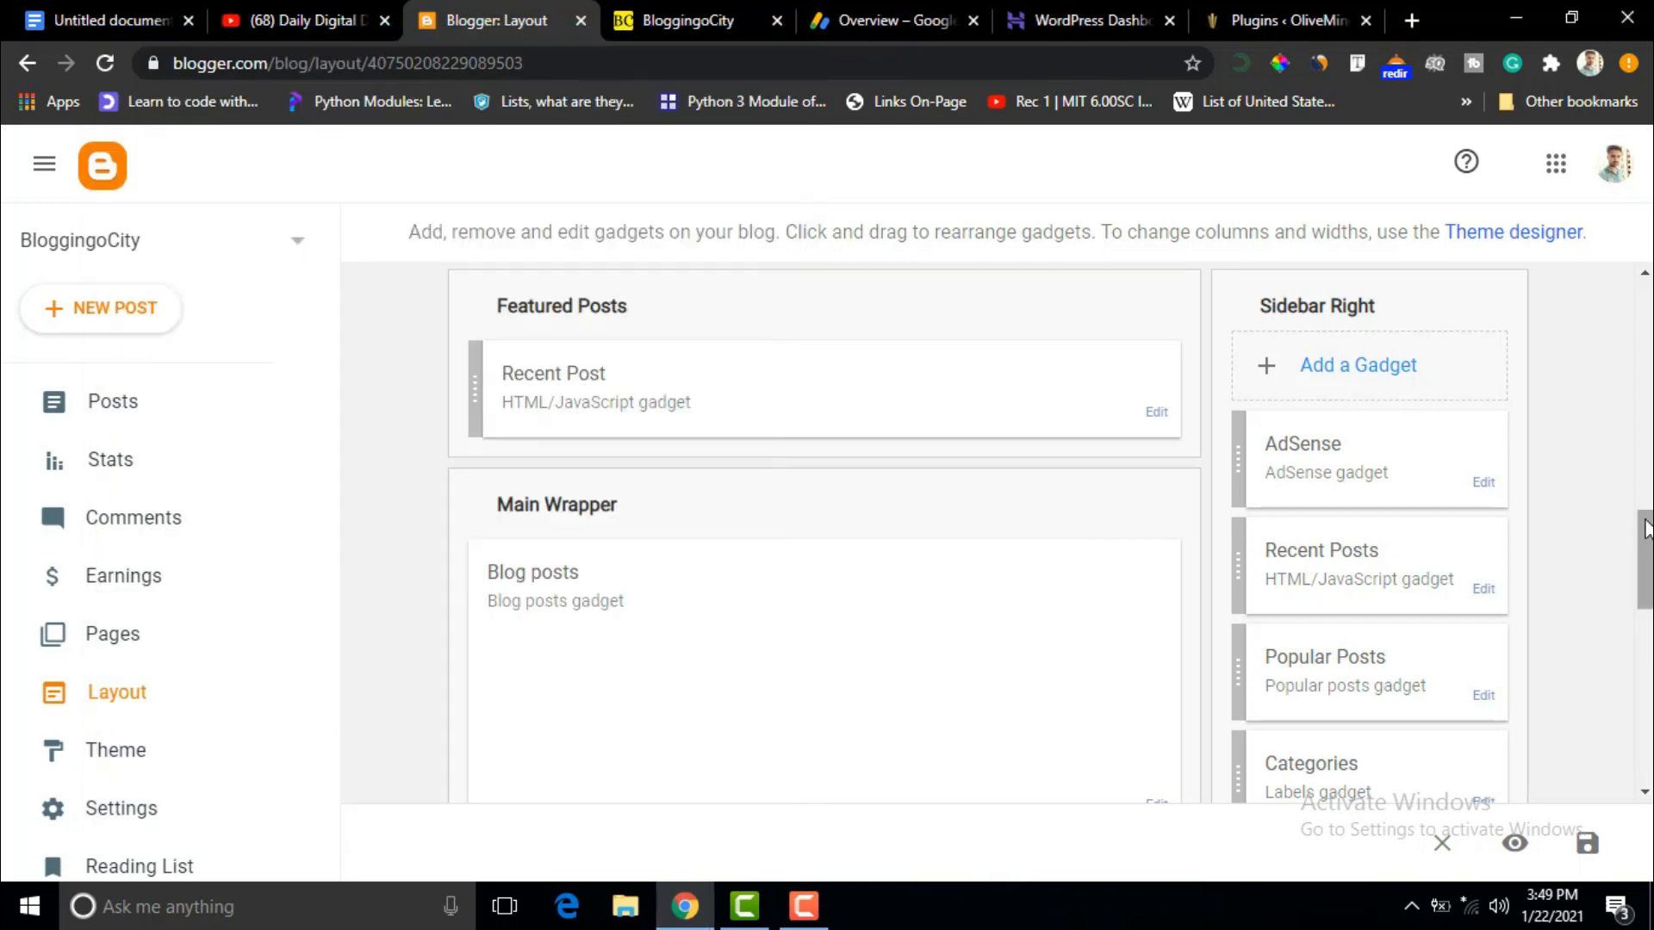
# In Sidebar Right, open the HTML/JavaScript gadget below Categories, select its whole ad code, and save the gadget.
pyautogui.scroll(-5, 1645, 527)
pyautogui.scroll(3, 1448, 579)
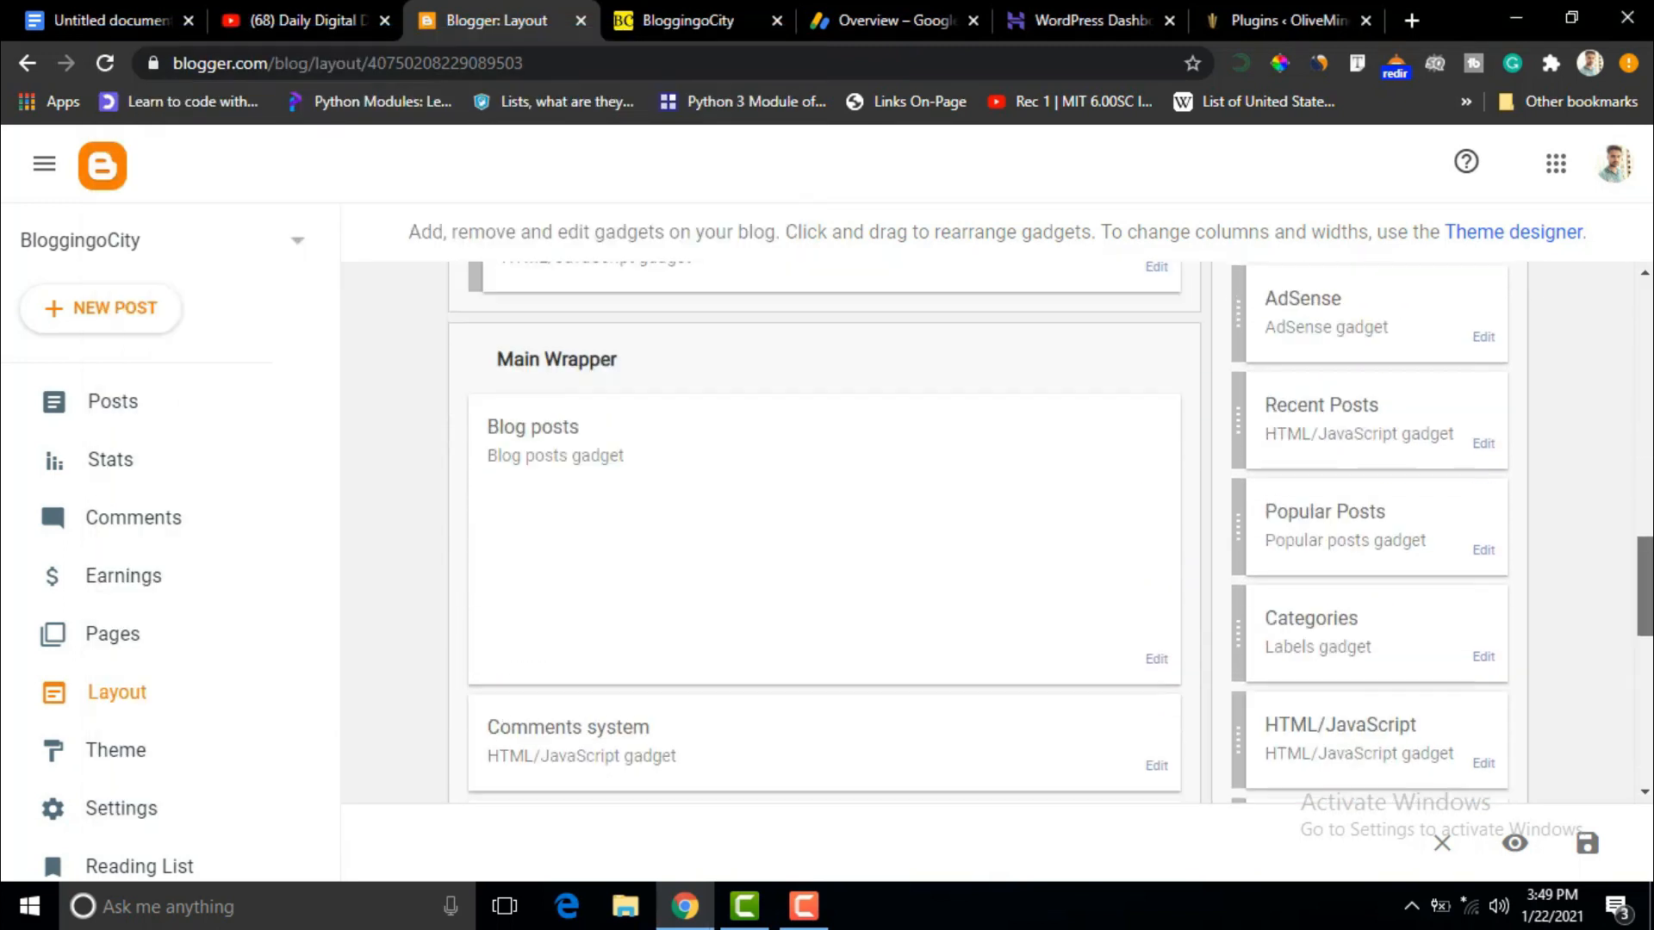
pyautogui.scroll(-2, 1447, 579)
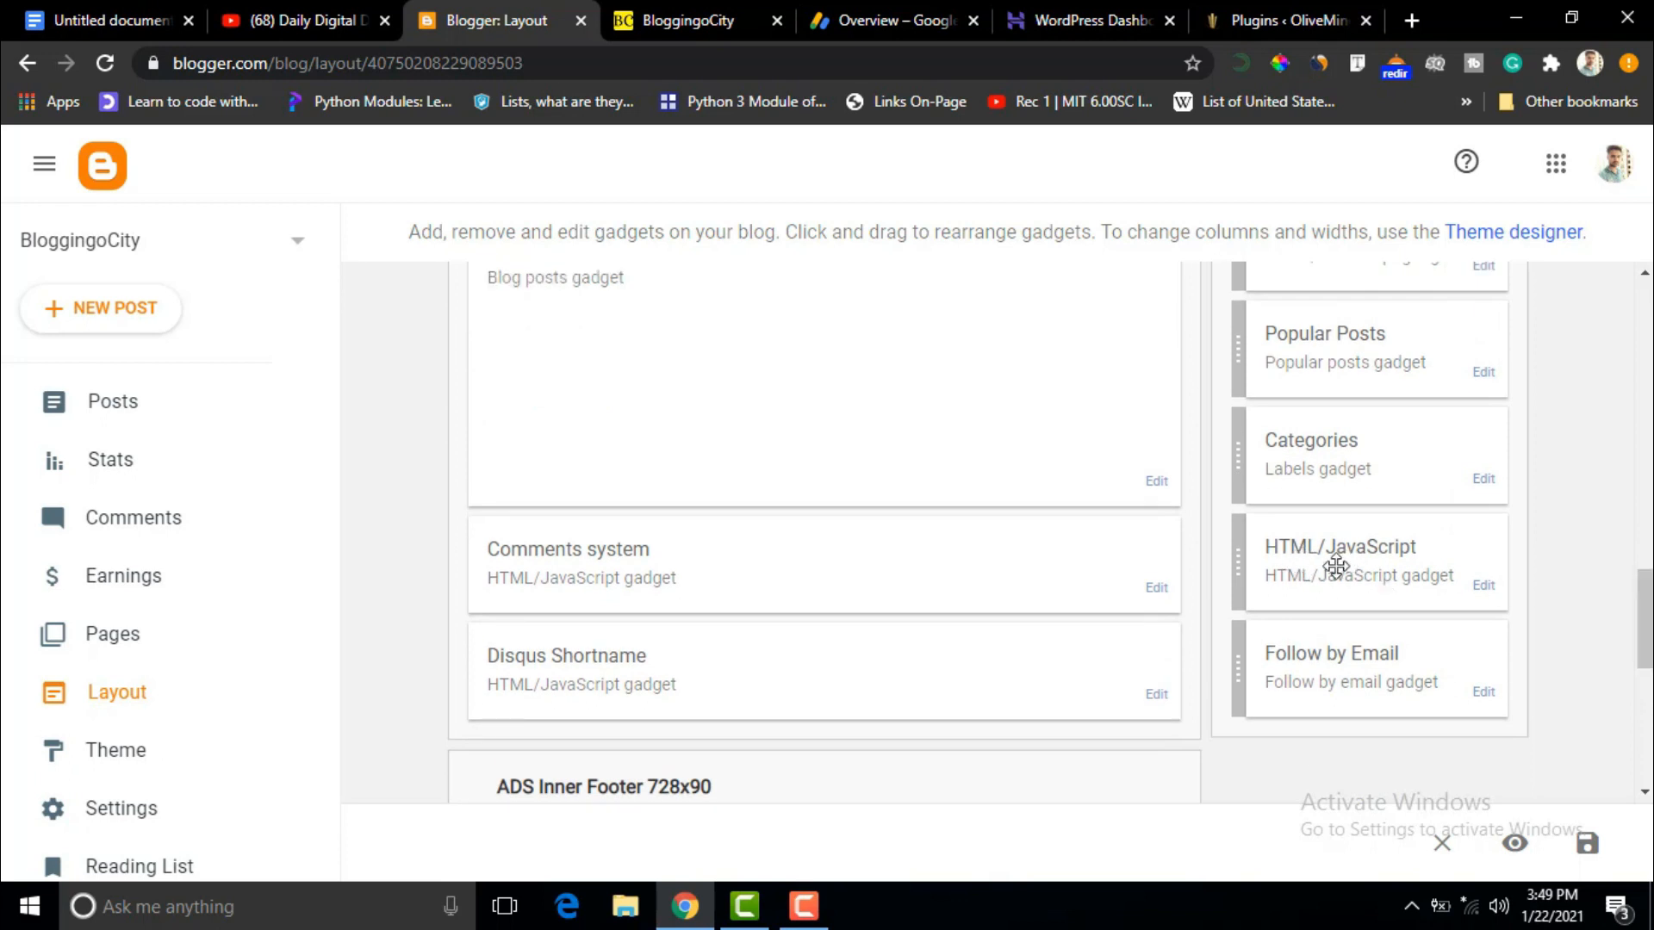
pyautogui.click(1485, 595)
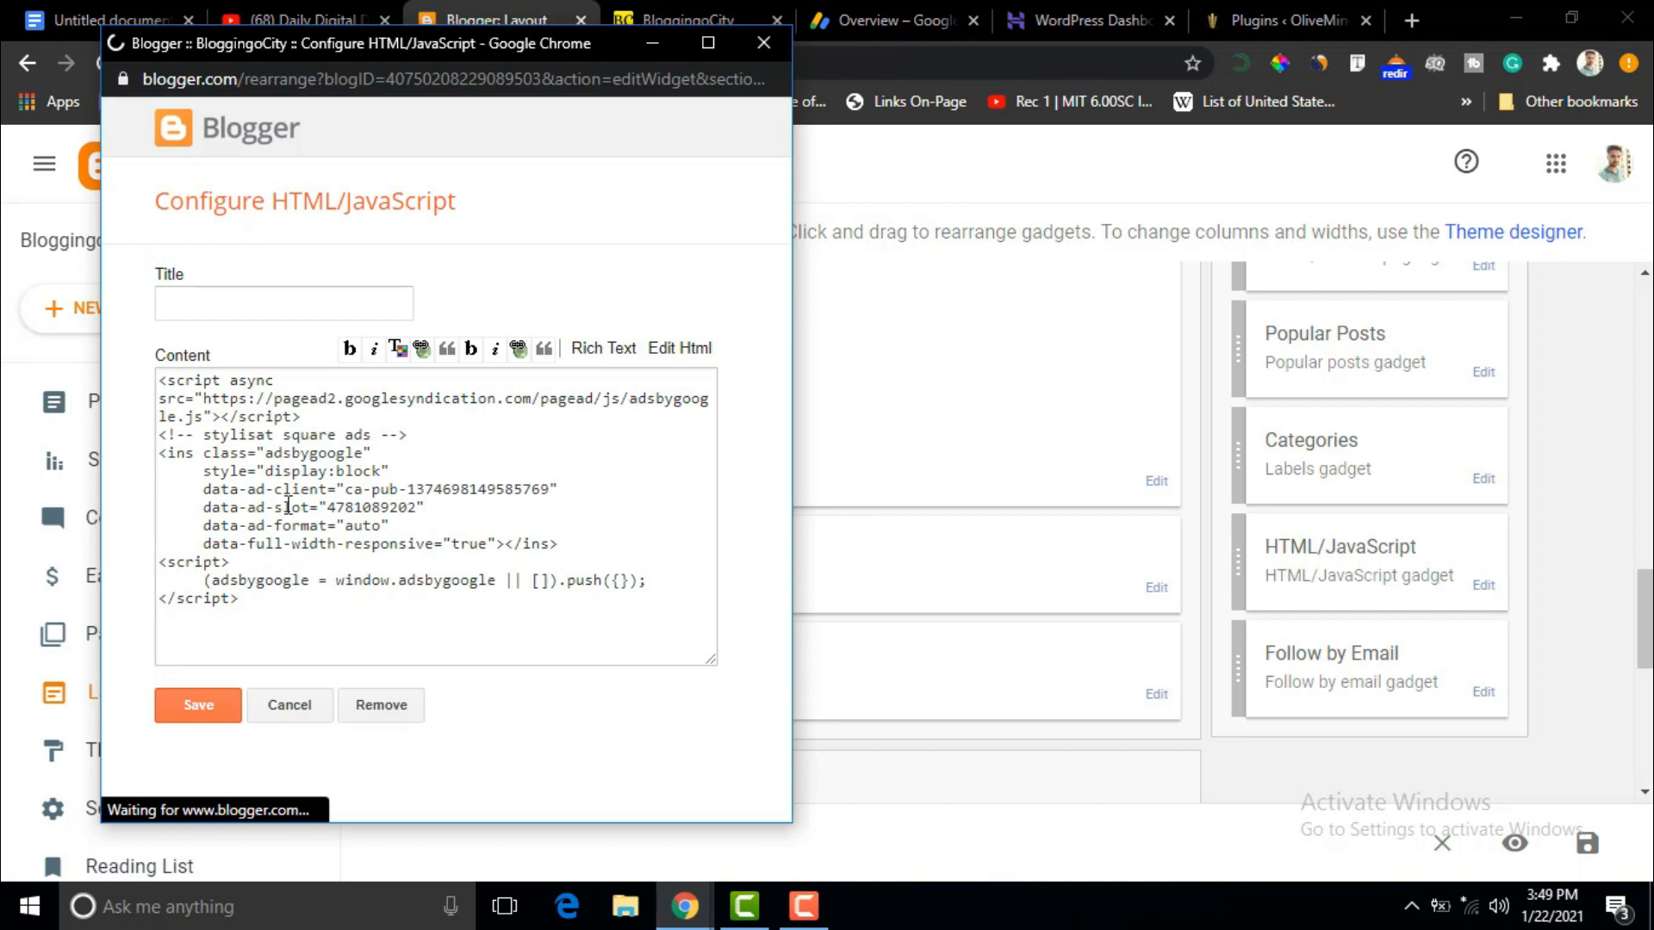
pyautogui.moveTo(239, 604); pyautogui.dragTo(155, 367)
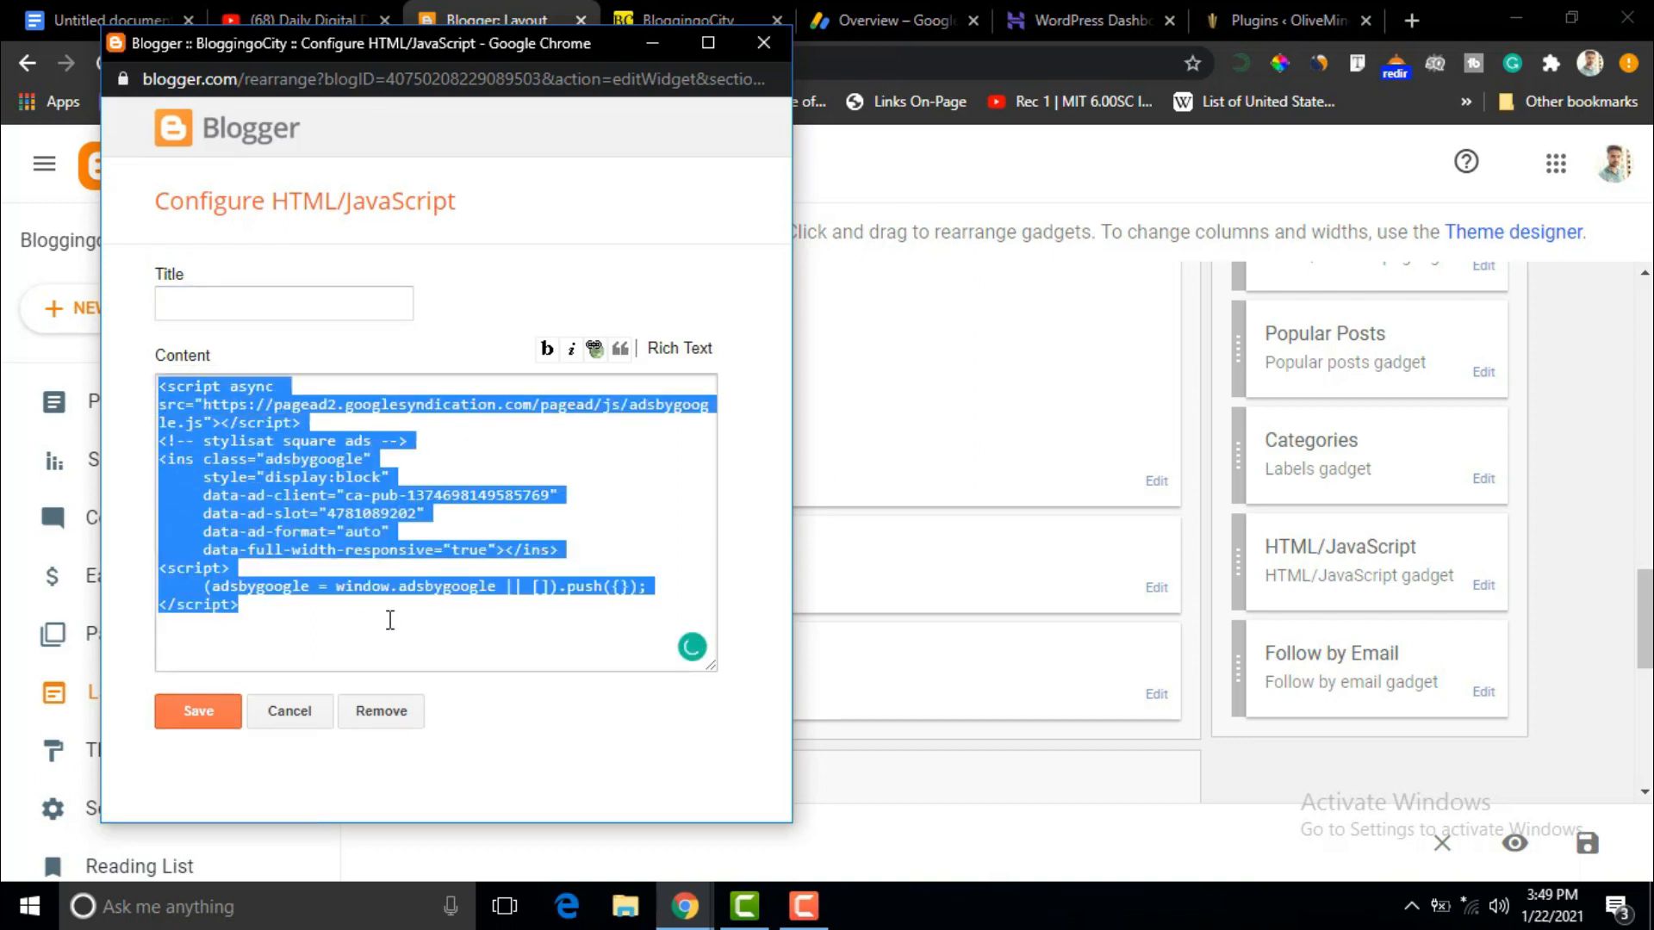
pyautogui.click(203, 715)
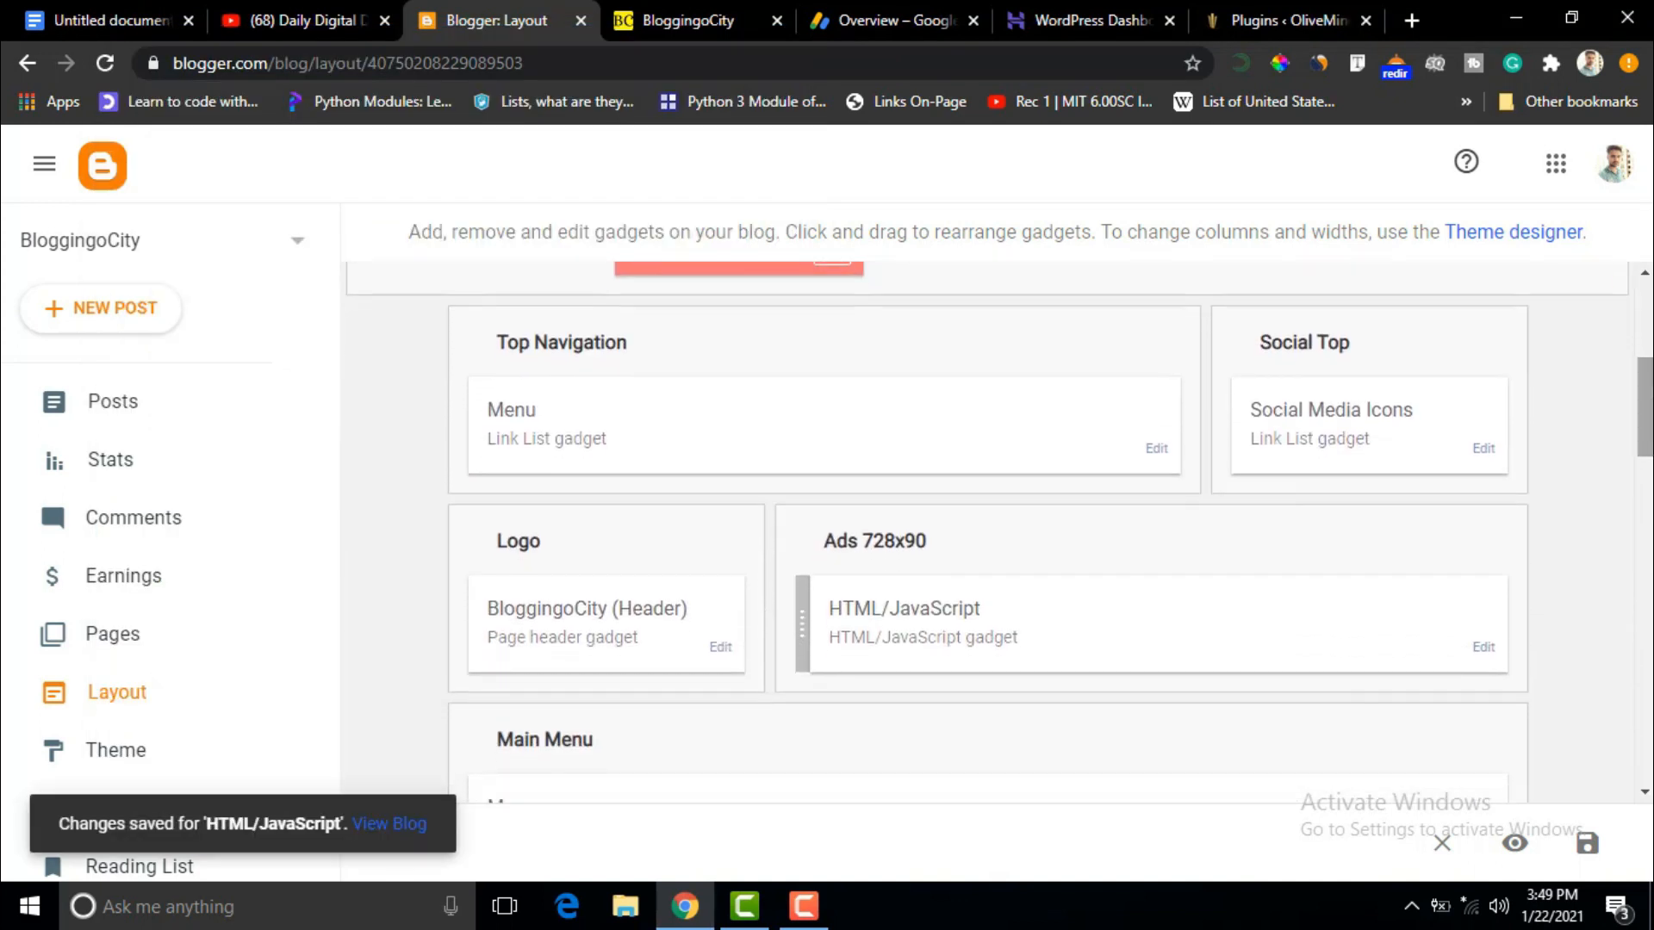
# Examine the layout's ad positions, including Ads 728x90, the Sidebar Right gadgets and ADS Inner Footer 728x90.
pyautogui.moveTo(1649, 419); pyautogui.dragTo(1649, 696)
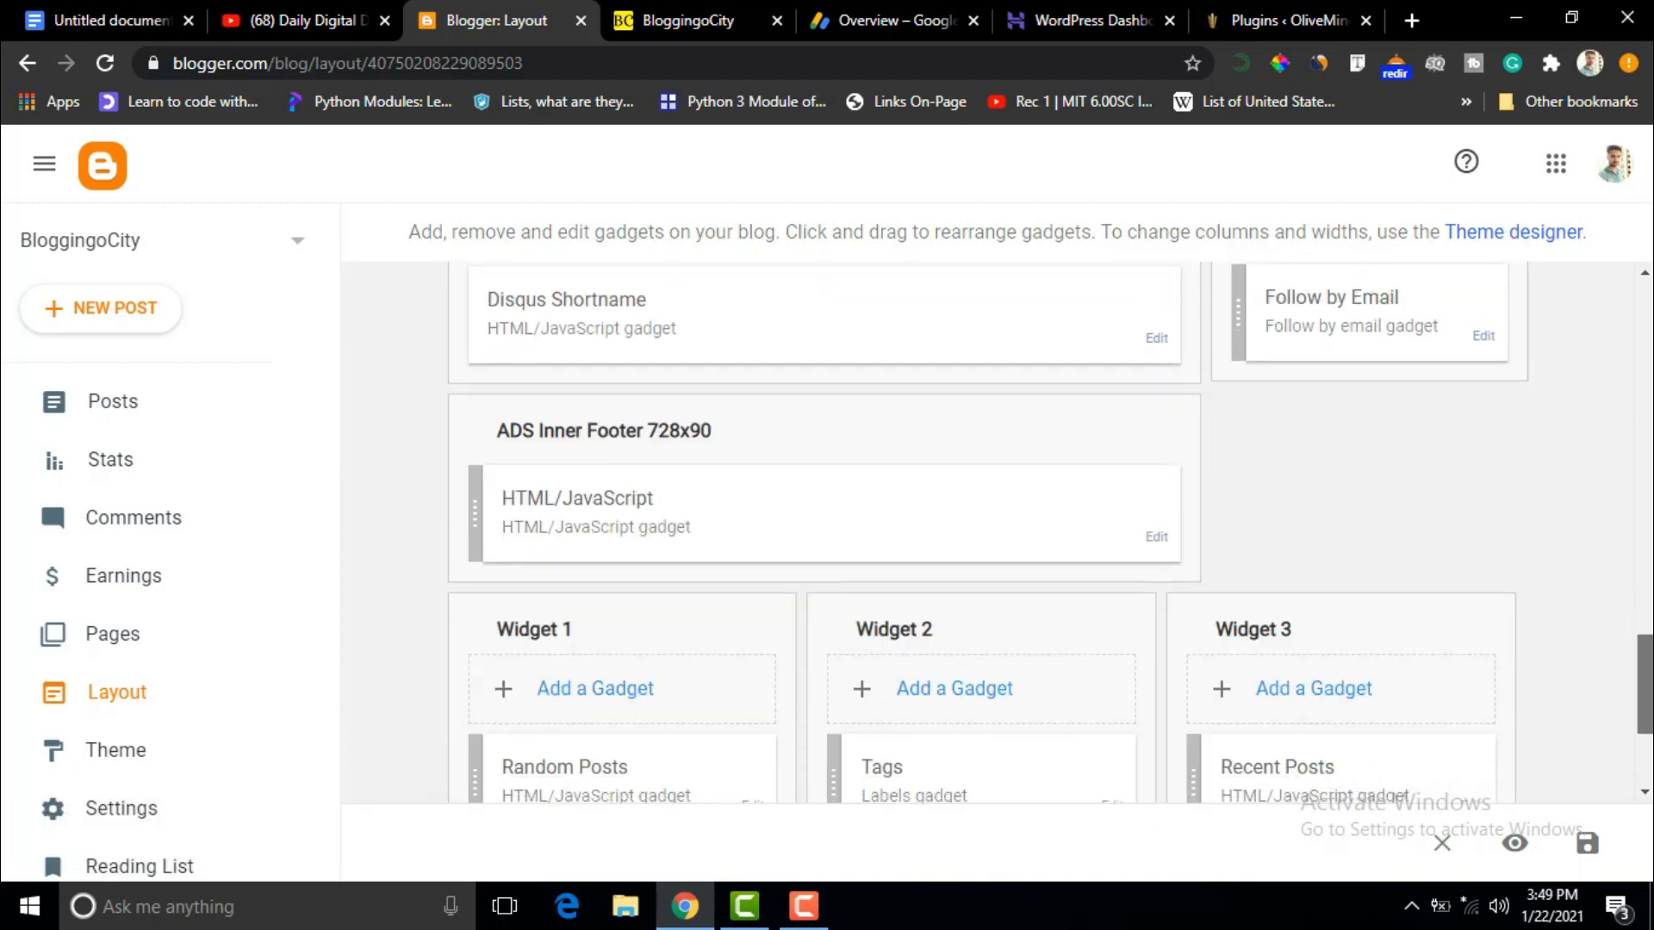
pyautogui.moveTo(1648, 687); pyautogui.dragTo(1647, 608)
pyautogui.moveTo(1649, 627); pyautogui.dragTo(1648, 448)
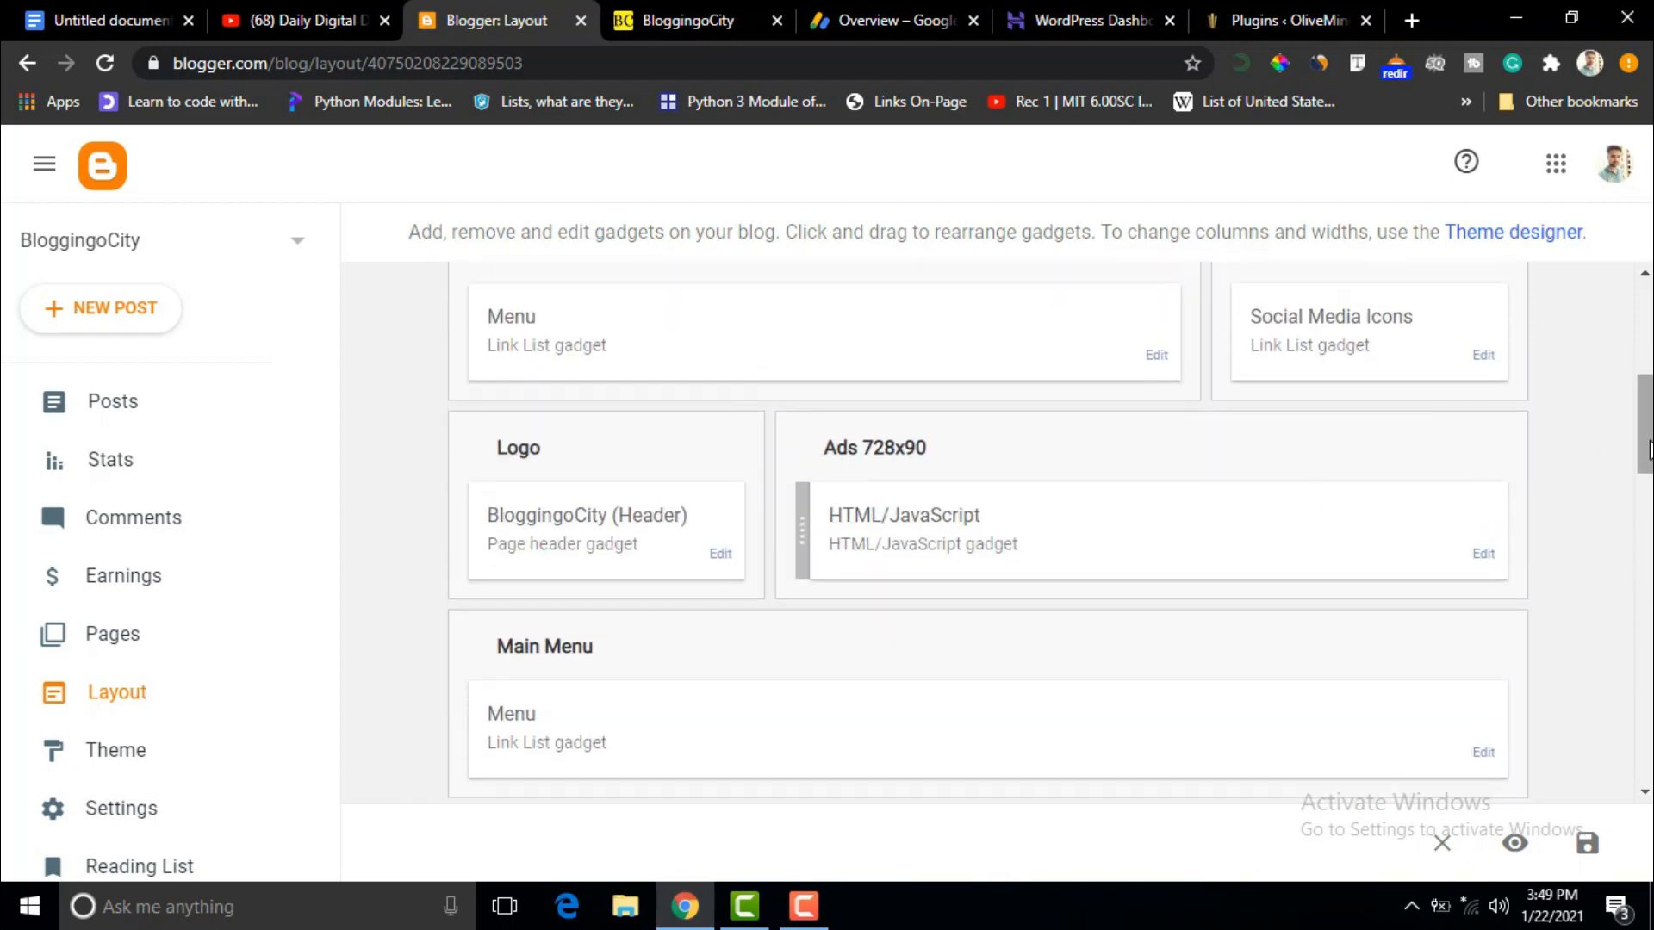
pyautogui.scroll(-5, 1499, 479)
pyautogui.scroll(-6, 856, 436)
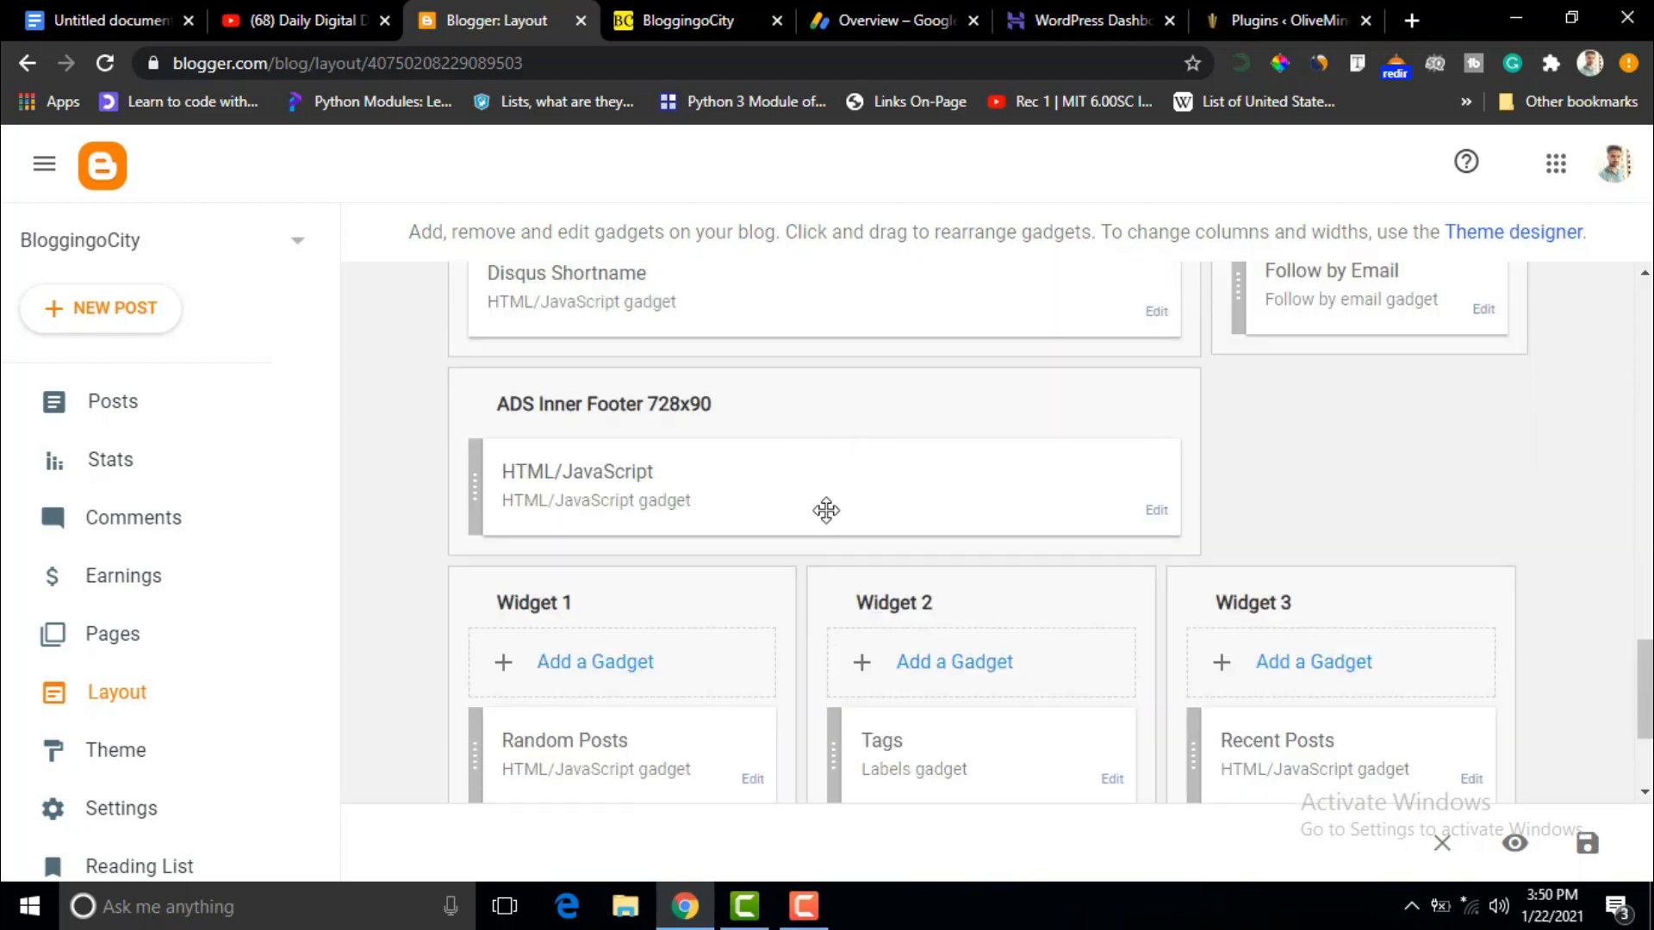
pyautogui.scroll(1, 1646, 681)
pyautogui.scroll(5, 1645, 680)
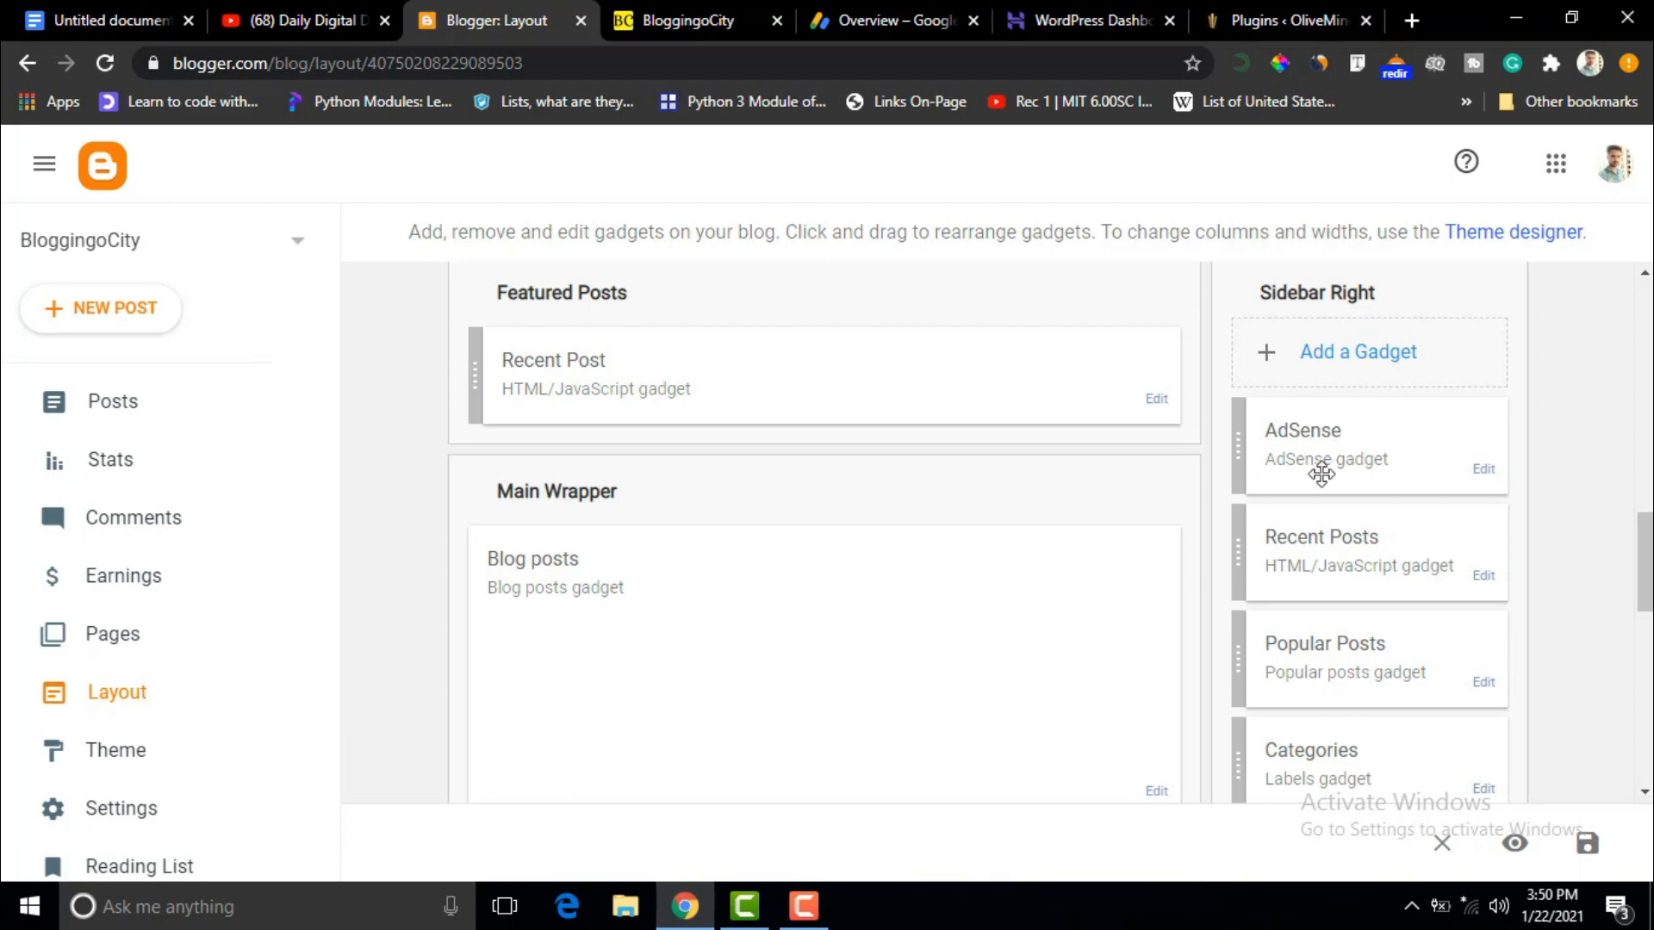
pyautogui.scroll(-2, 1641, 560)
pyautogui.scroll(-5, 898, 428)
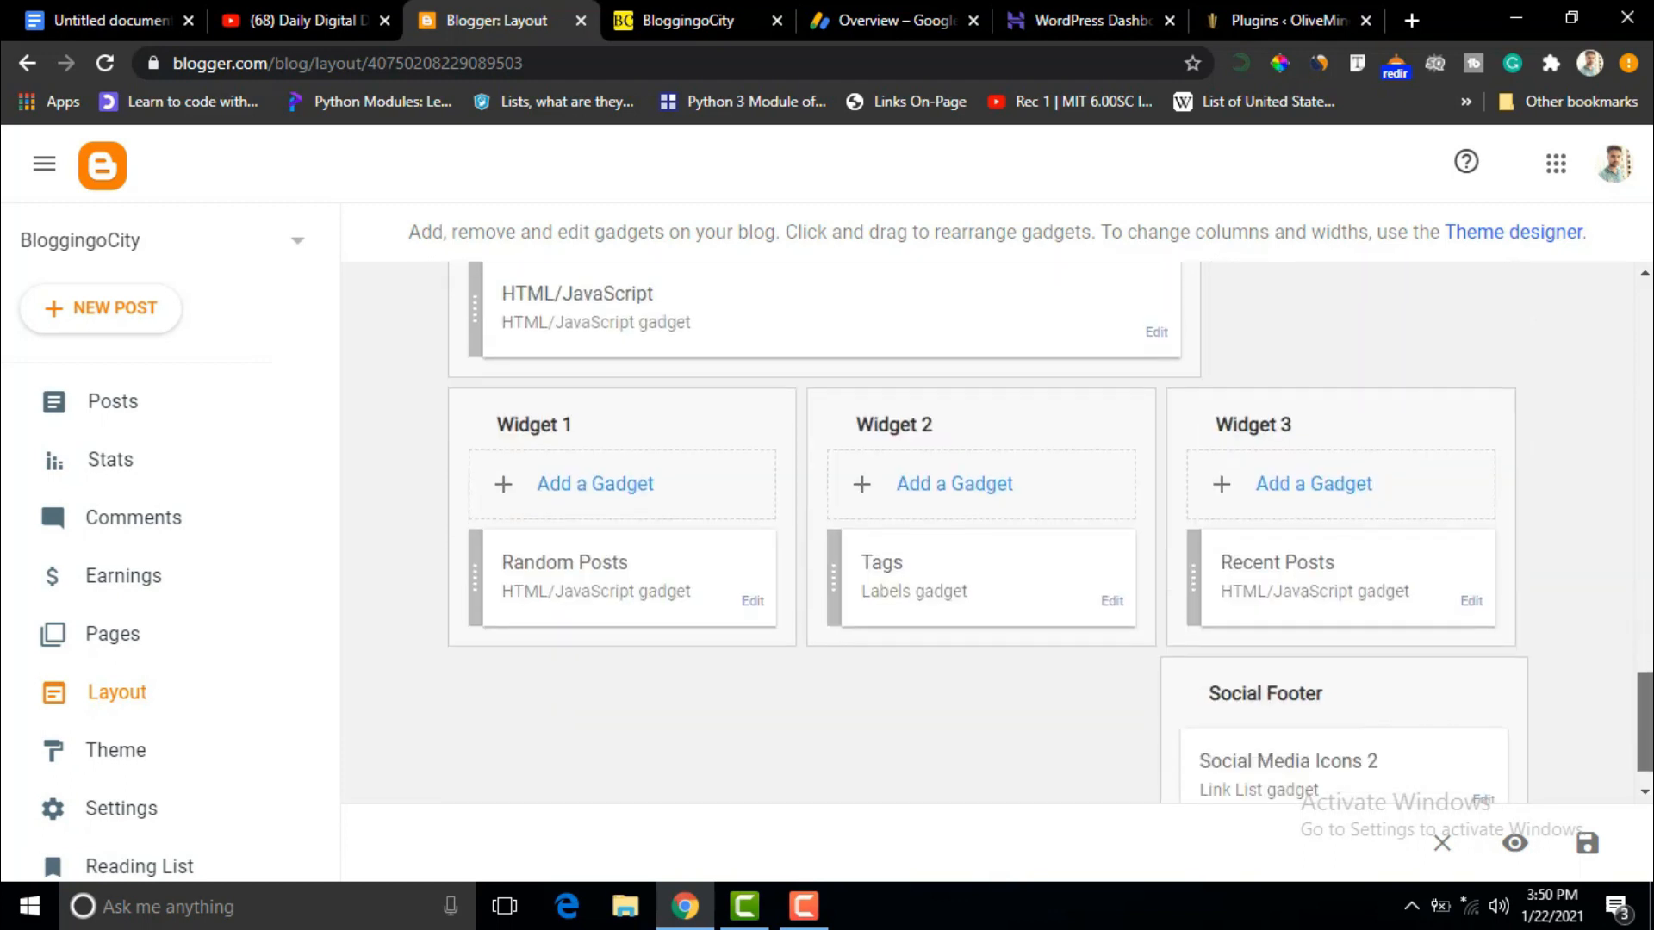
pyautogui.scroll(2, 899, 428)
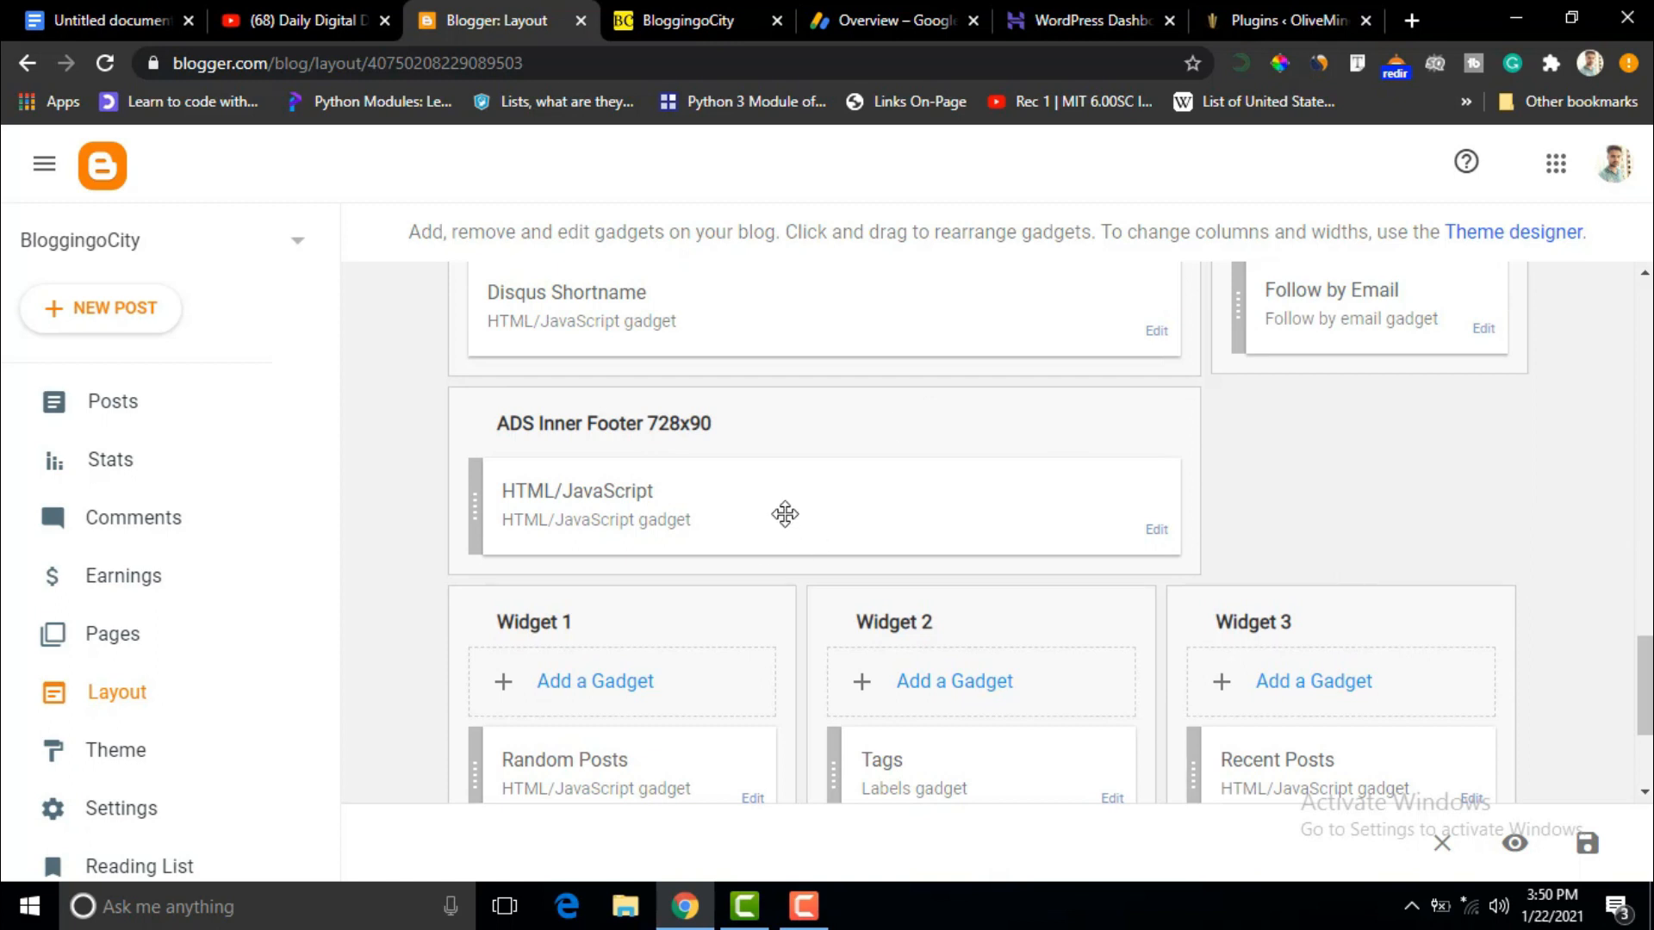
pyautogui.moveTo(1644, 690); pyautogui.dragTo(1645, 442)
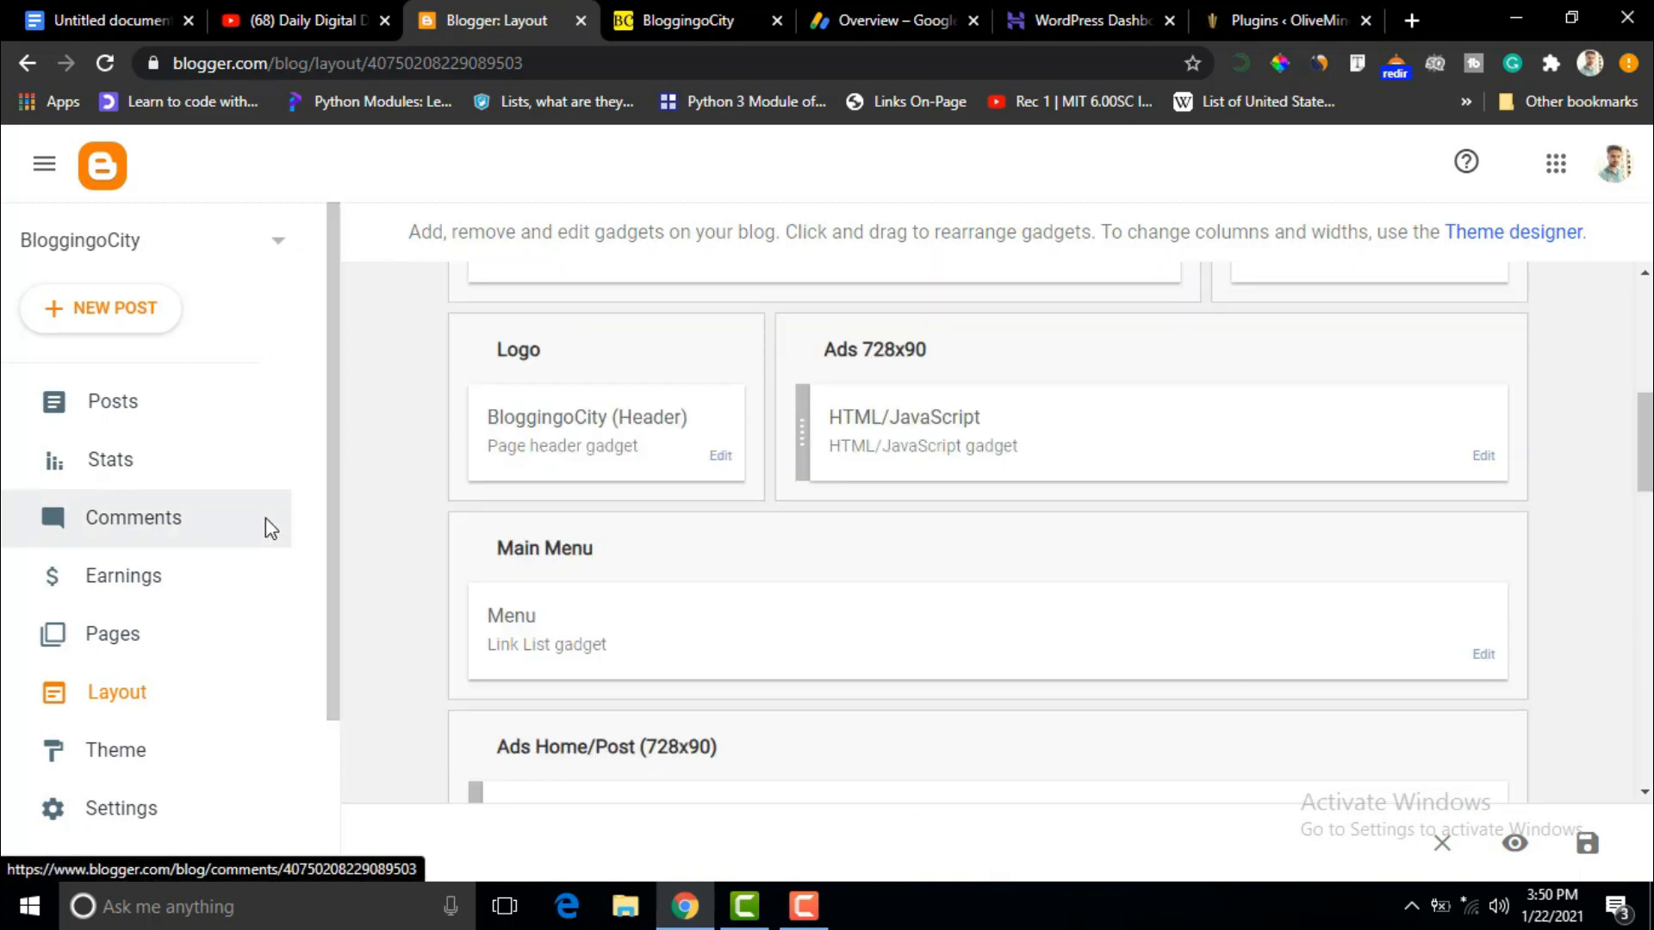
# Switch to the live BloggingoCity home page and examine the ads in its header and along its sidebar.
pyautogui.click(732, 14)
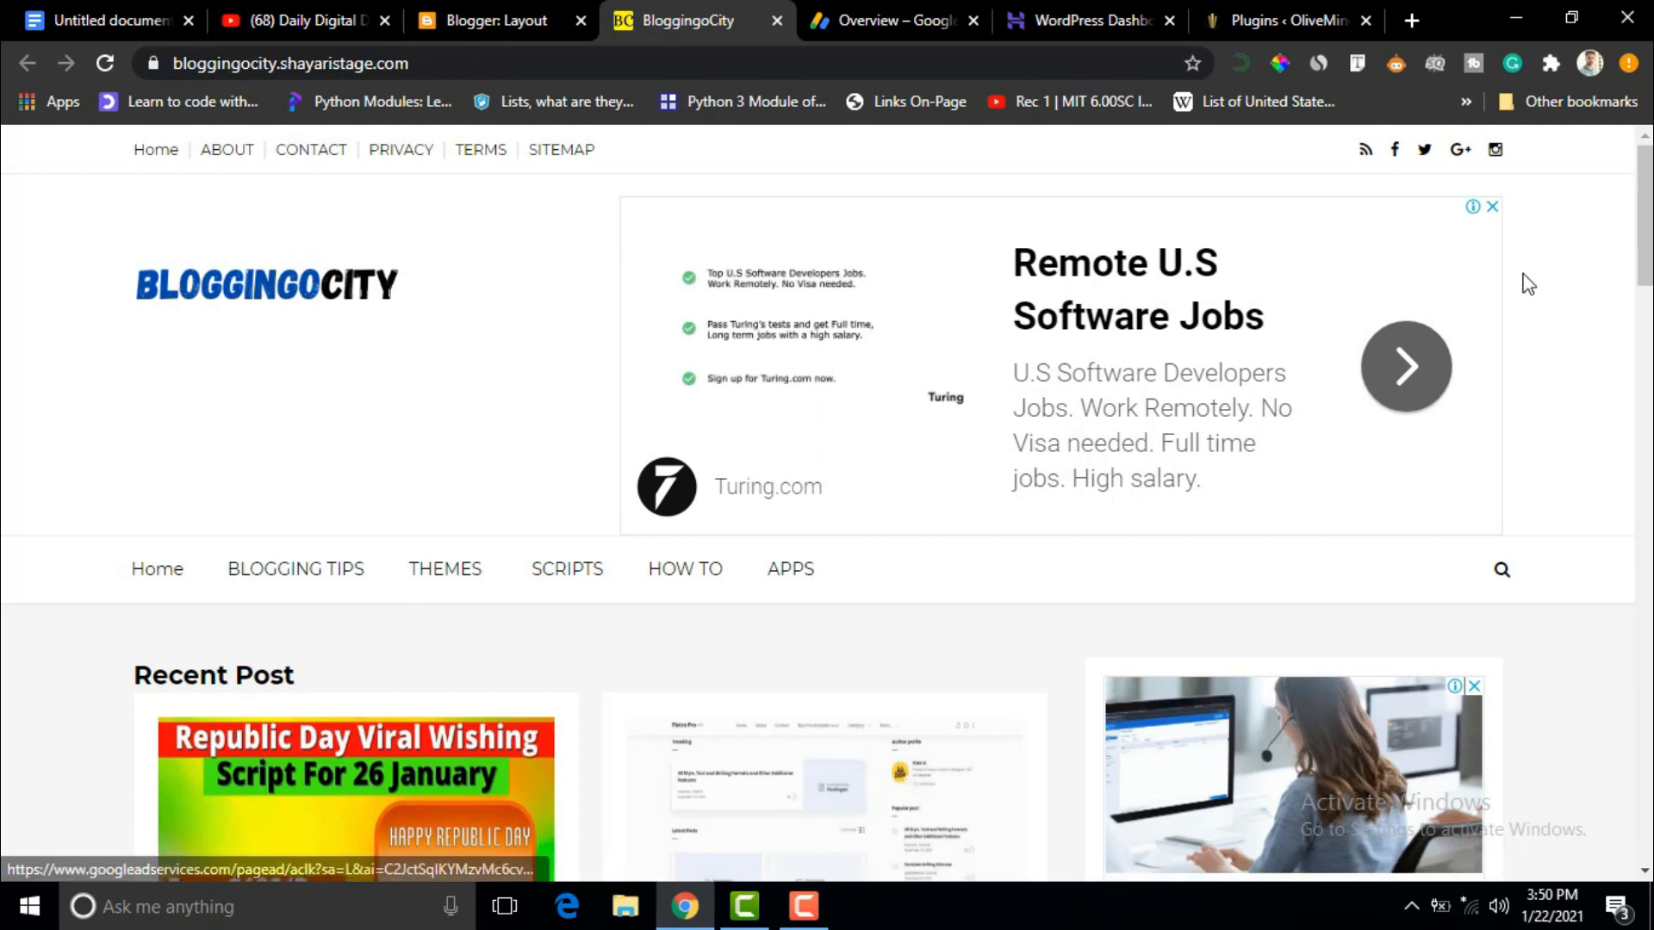
pyautogui.scroll(-5, 1644, 240)
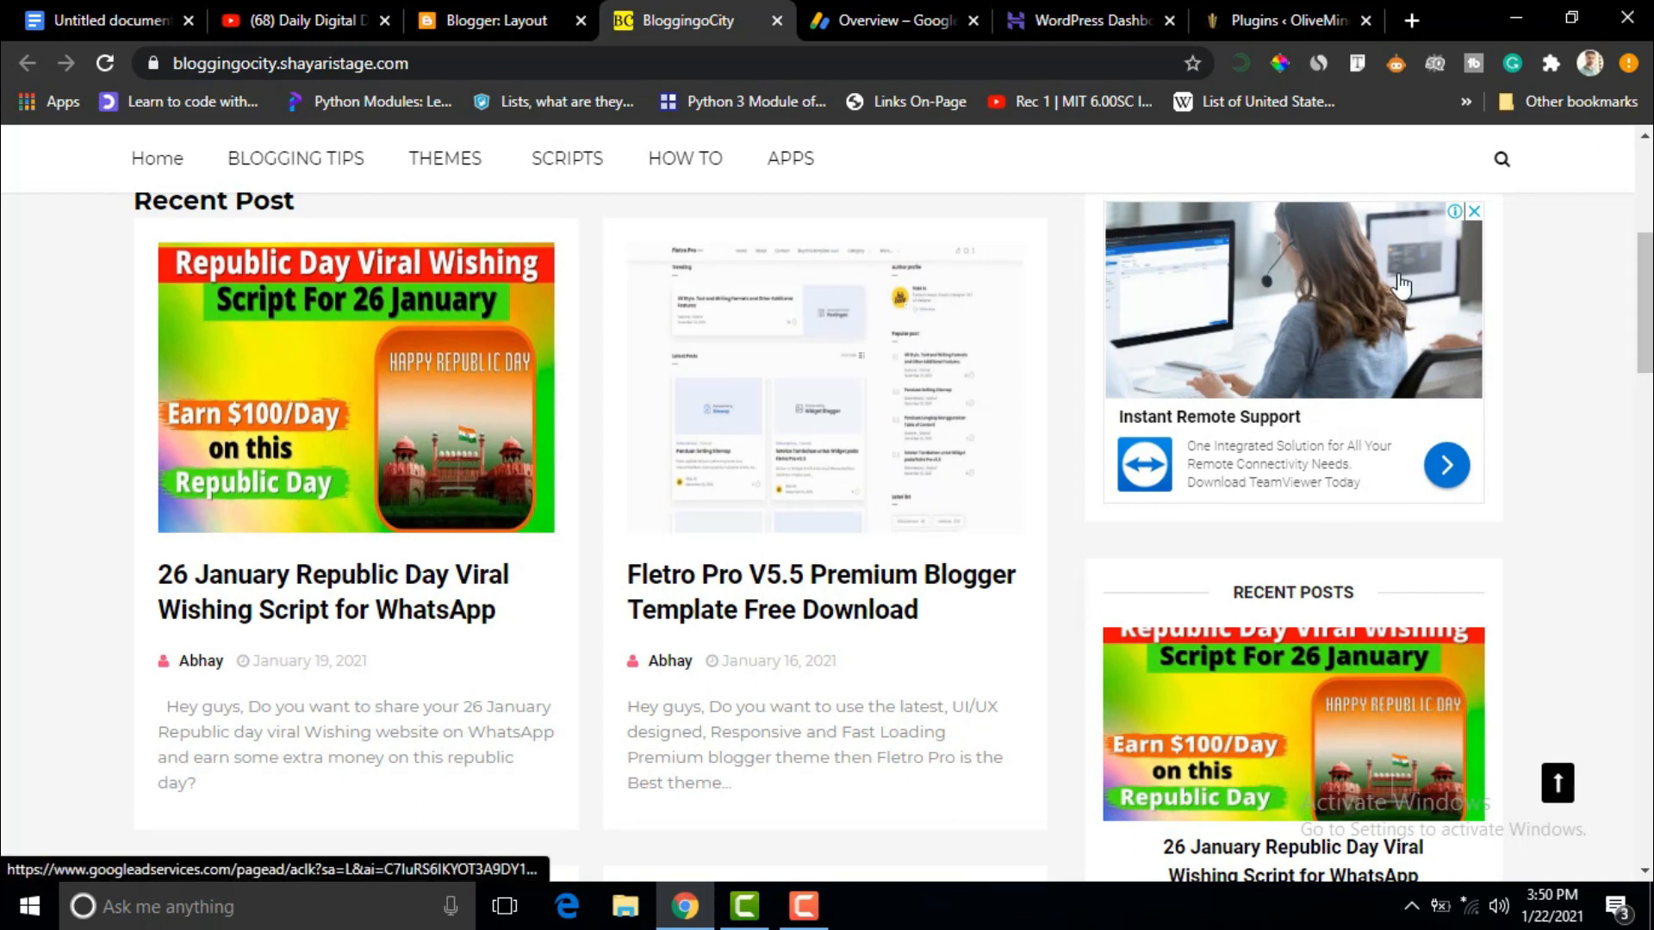
pyautogui.scroll(-20, 1650, 313)
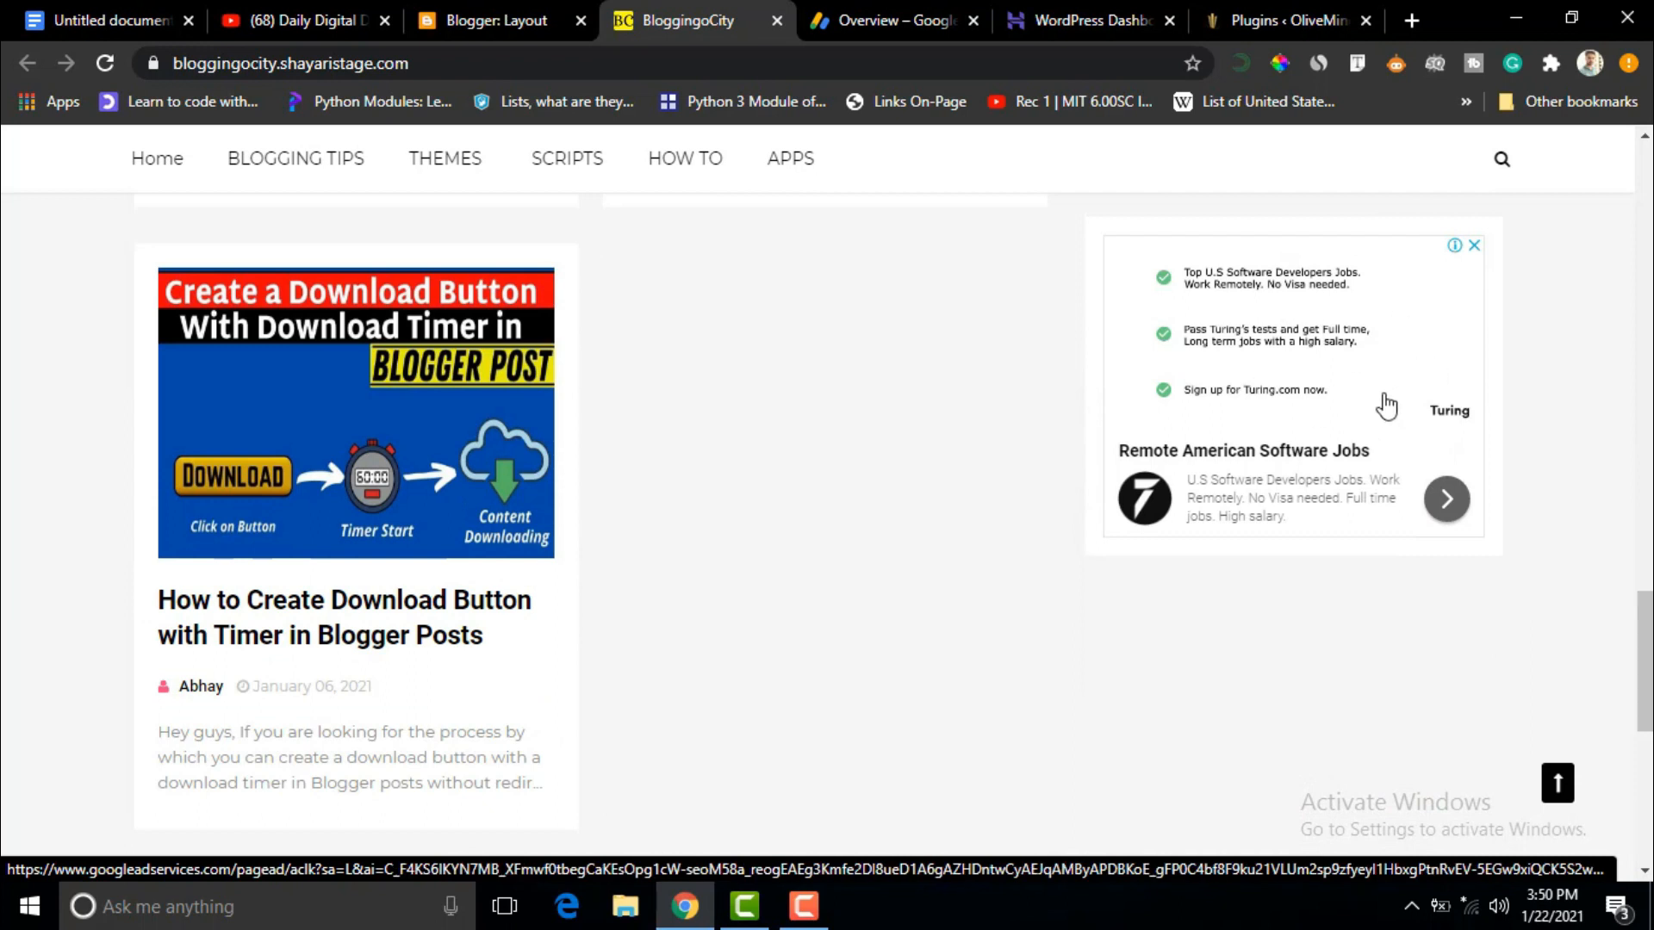
pyautogui.scroll(-4, 1385, 406)
pyautogui.scroll(-4, 1141, 517)
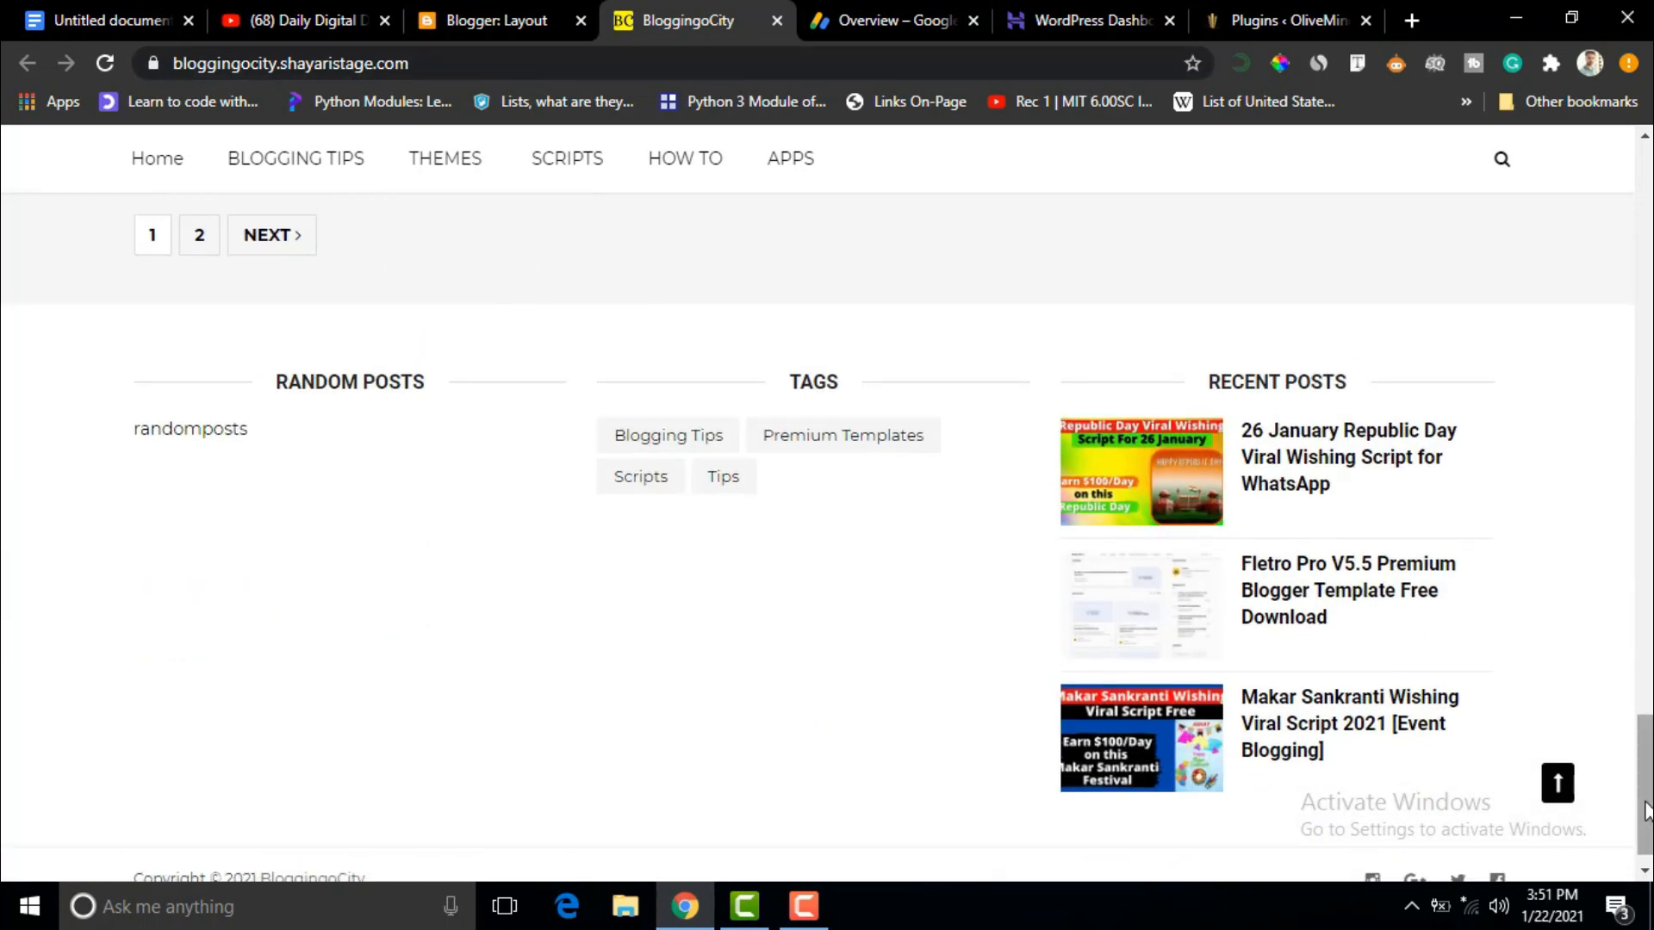
pyautogui.scroll(14, 959, 514)
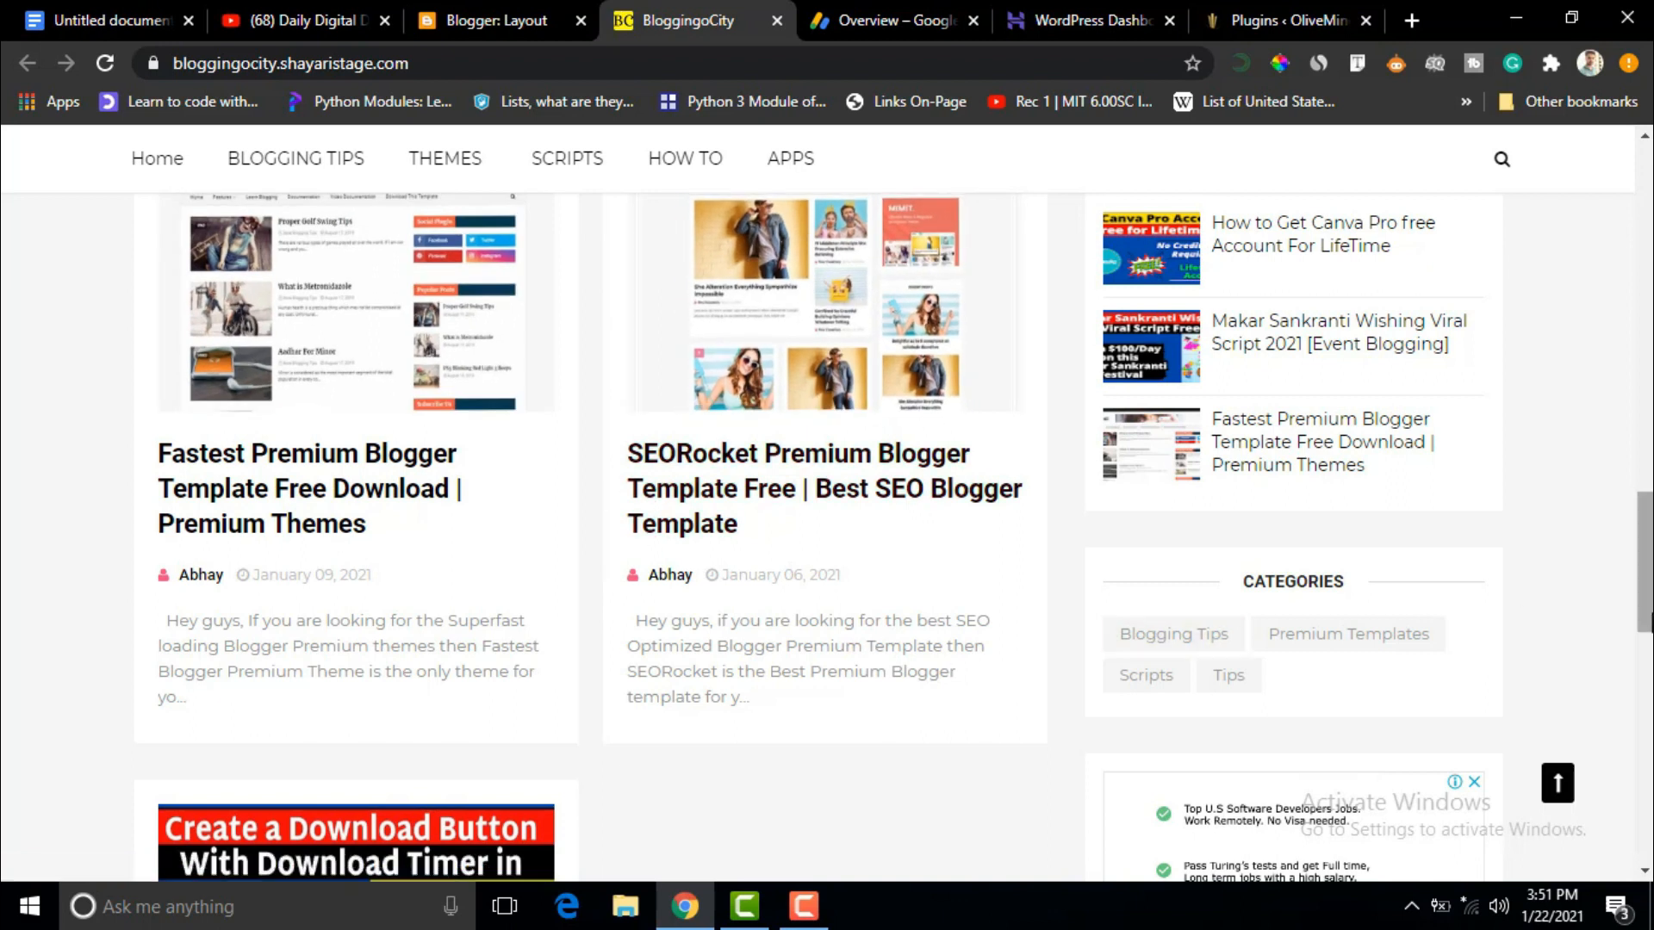
pyautogui.scroll(10, 1647, 619)
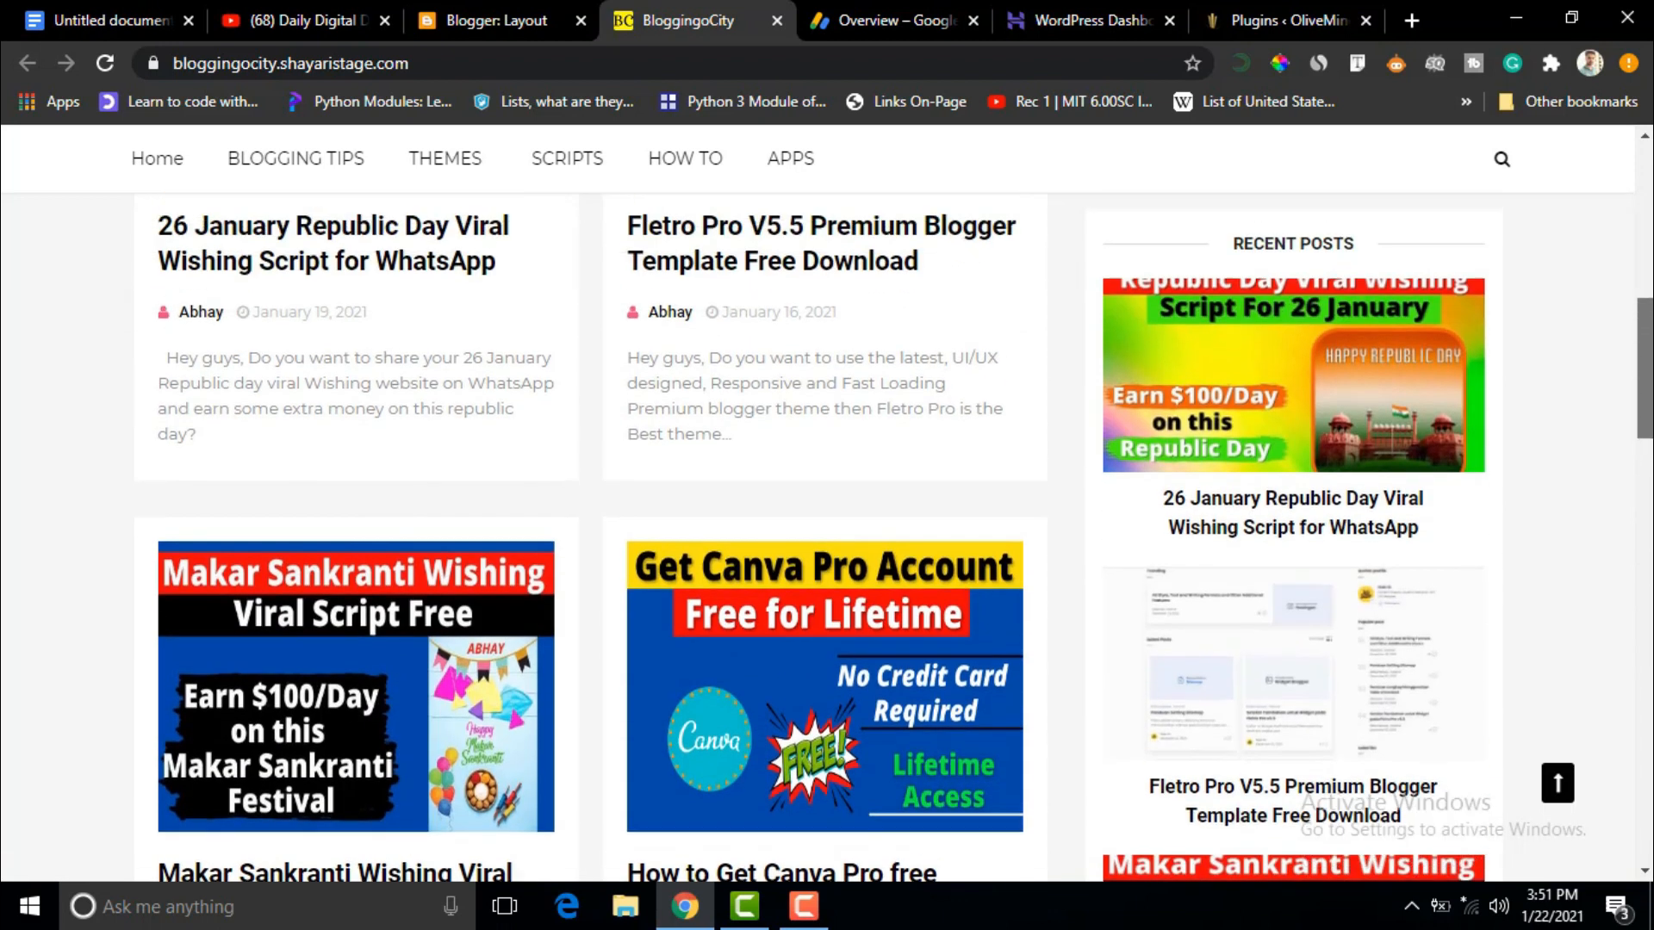
pyautogui.scroll(8, 1647, 619)
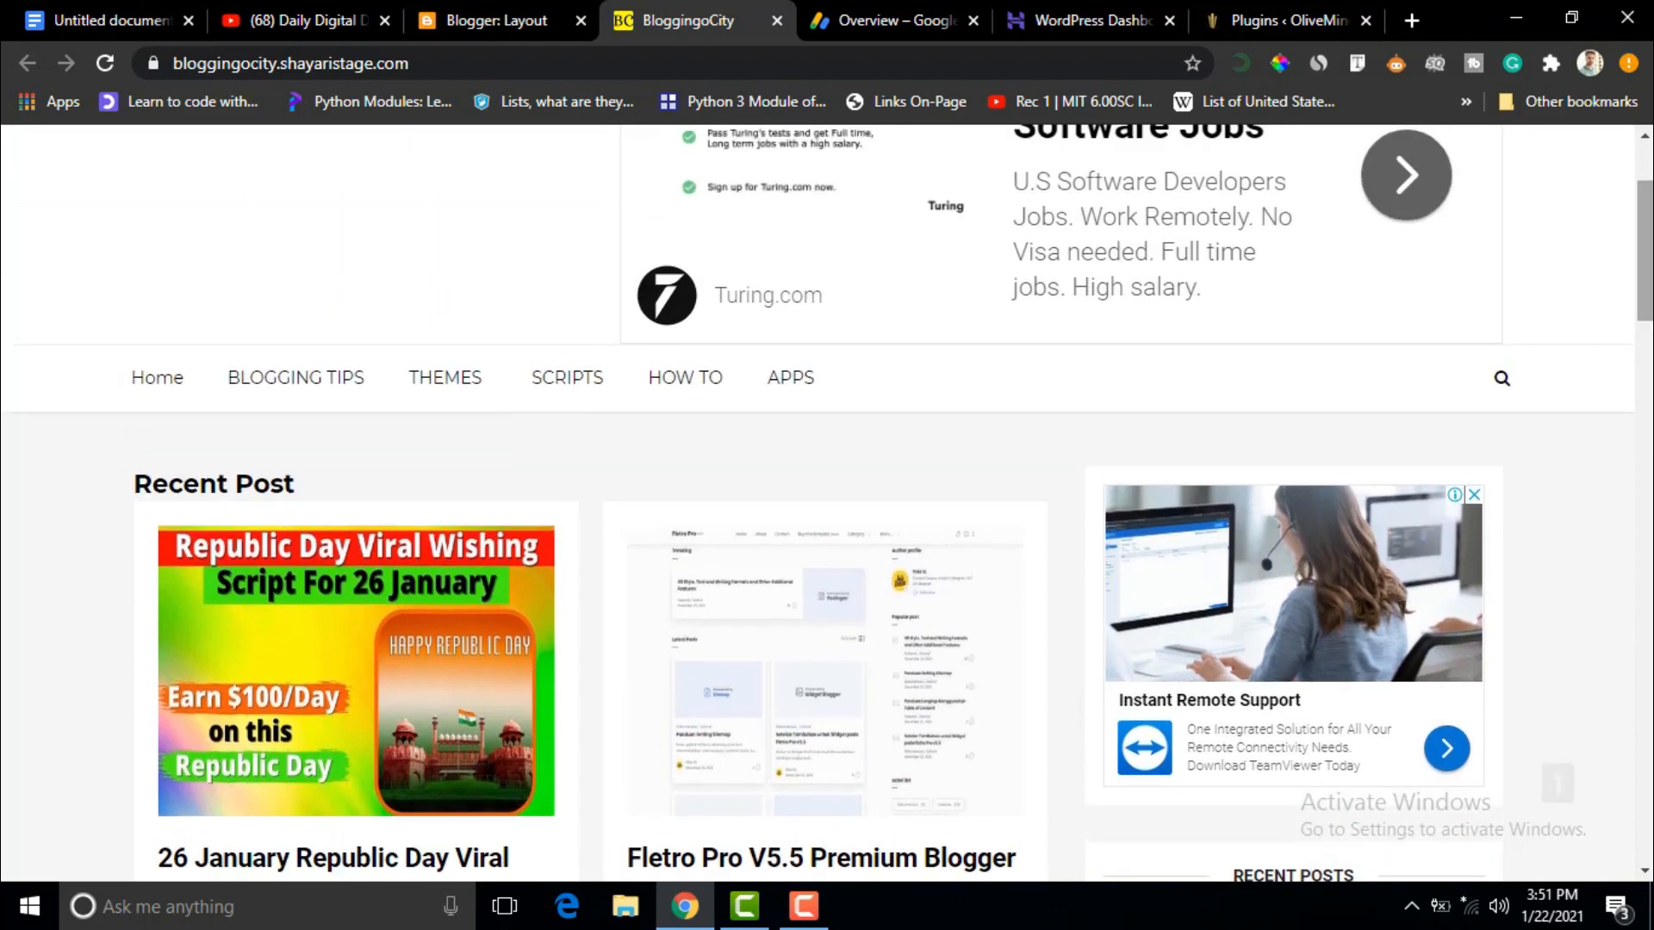
pyautogui.moveTo(1649, 303); pyautogui.dragTo(1649, 256)
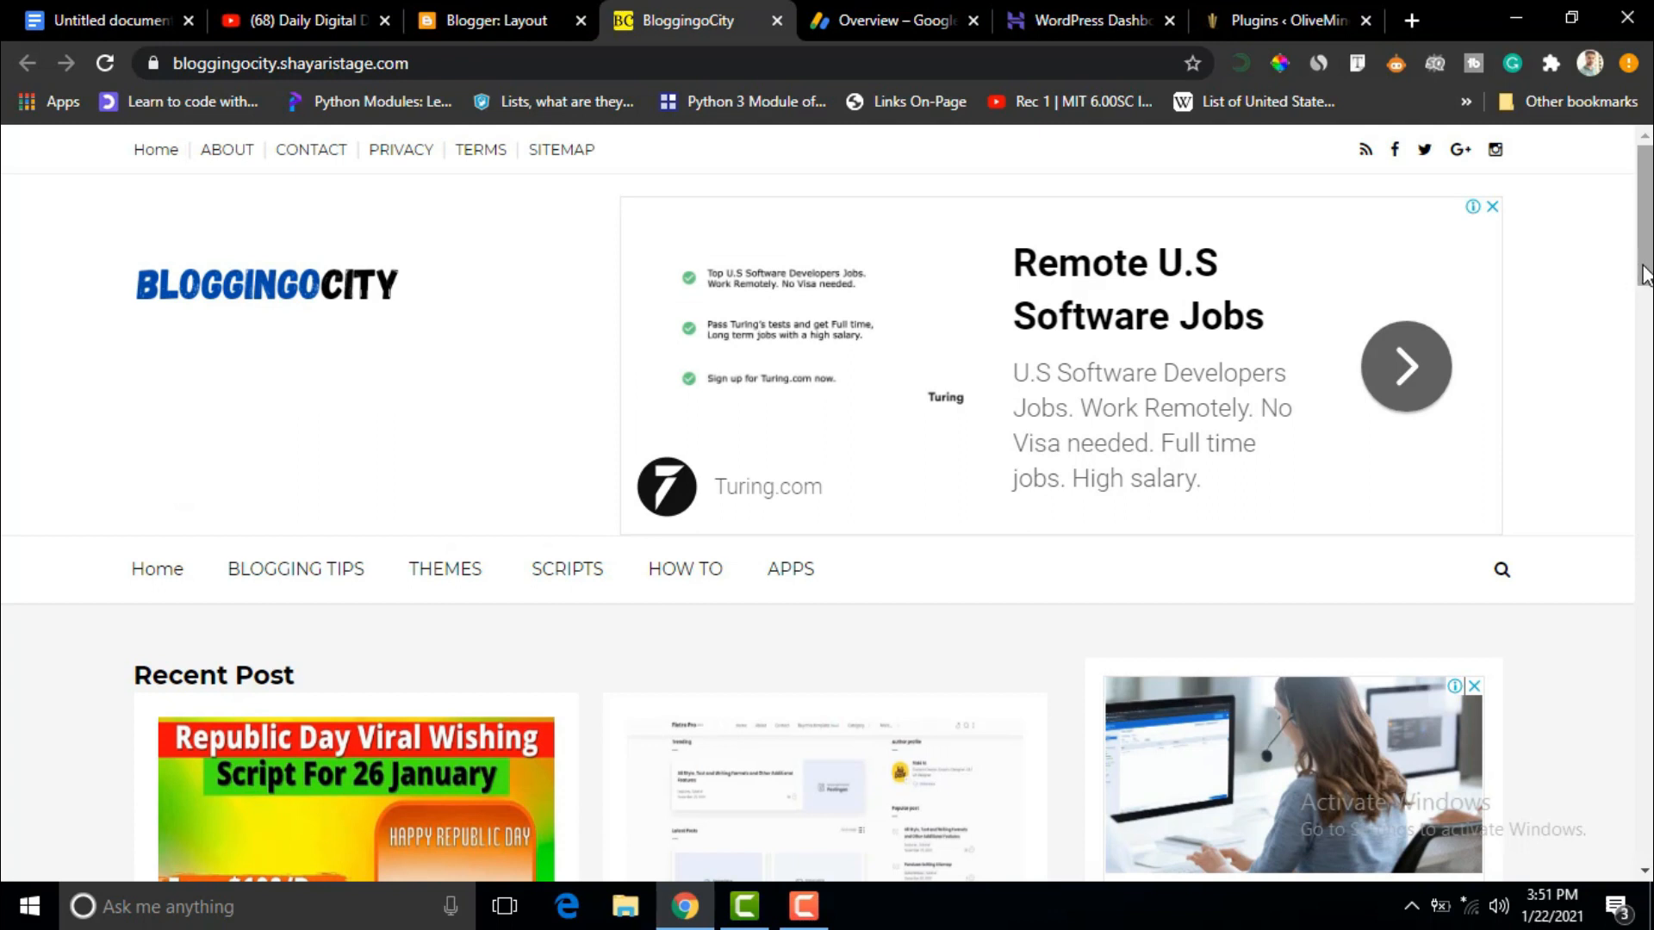
pyautogui.scroll(-4, 1649, 266)
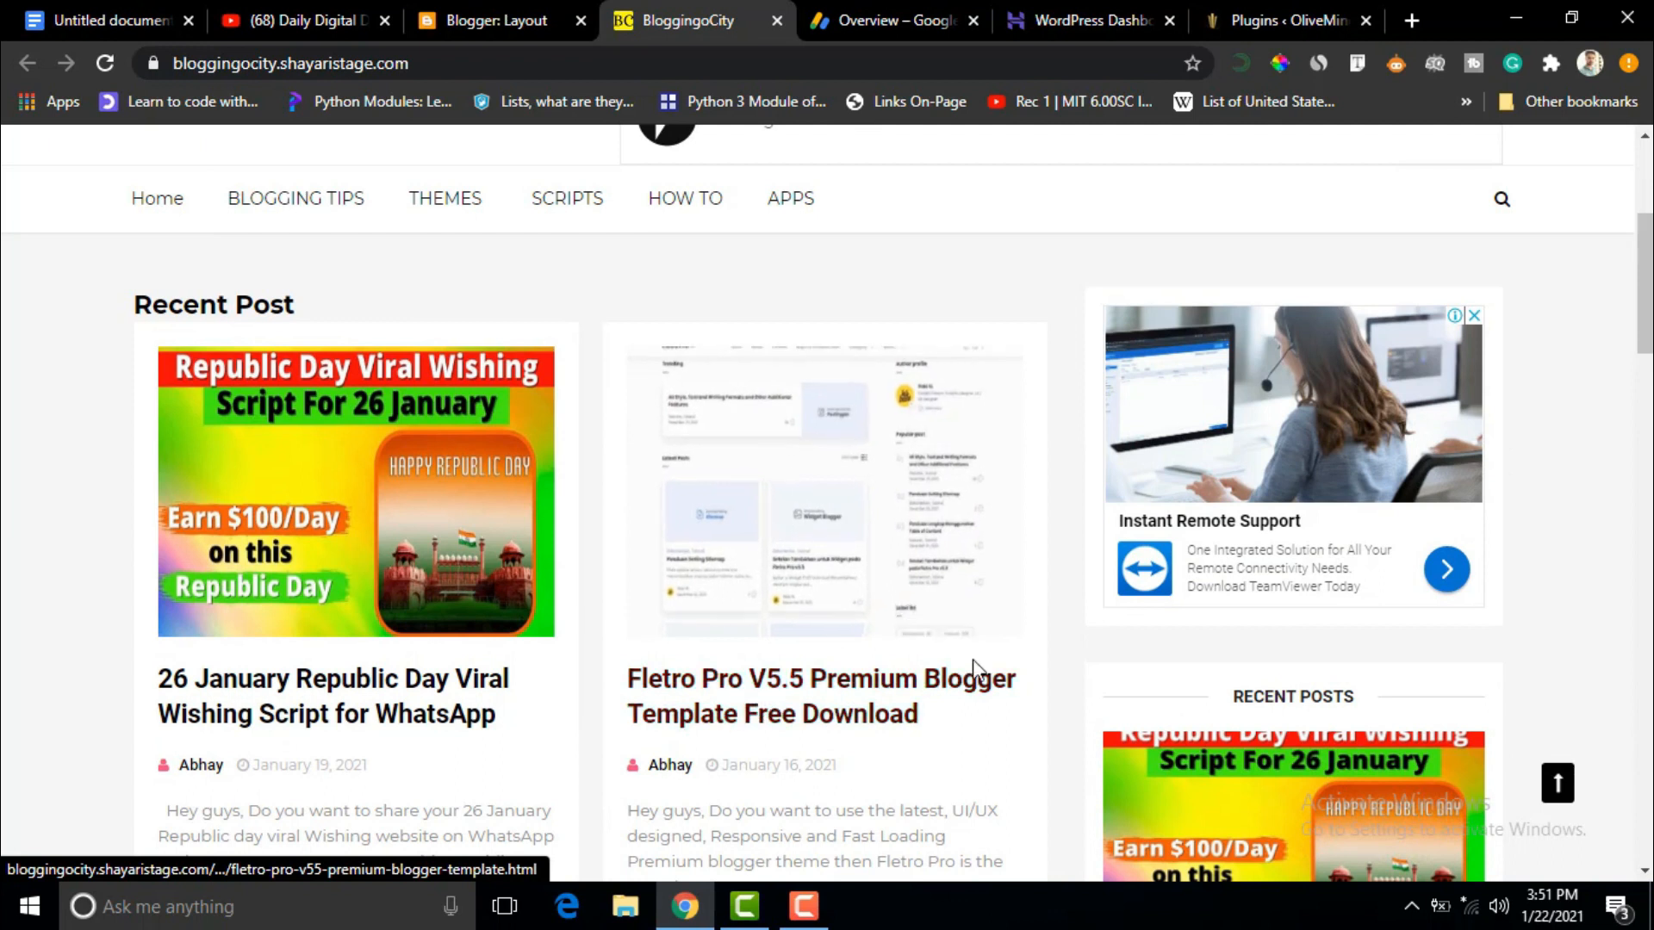
pyautogui.scroll(4, 1649, 308)
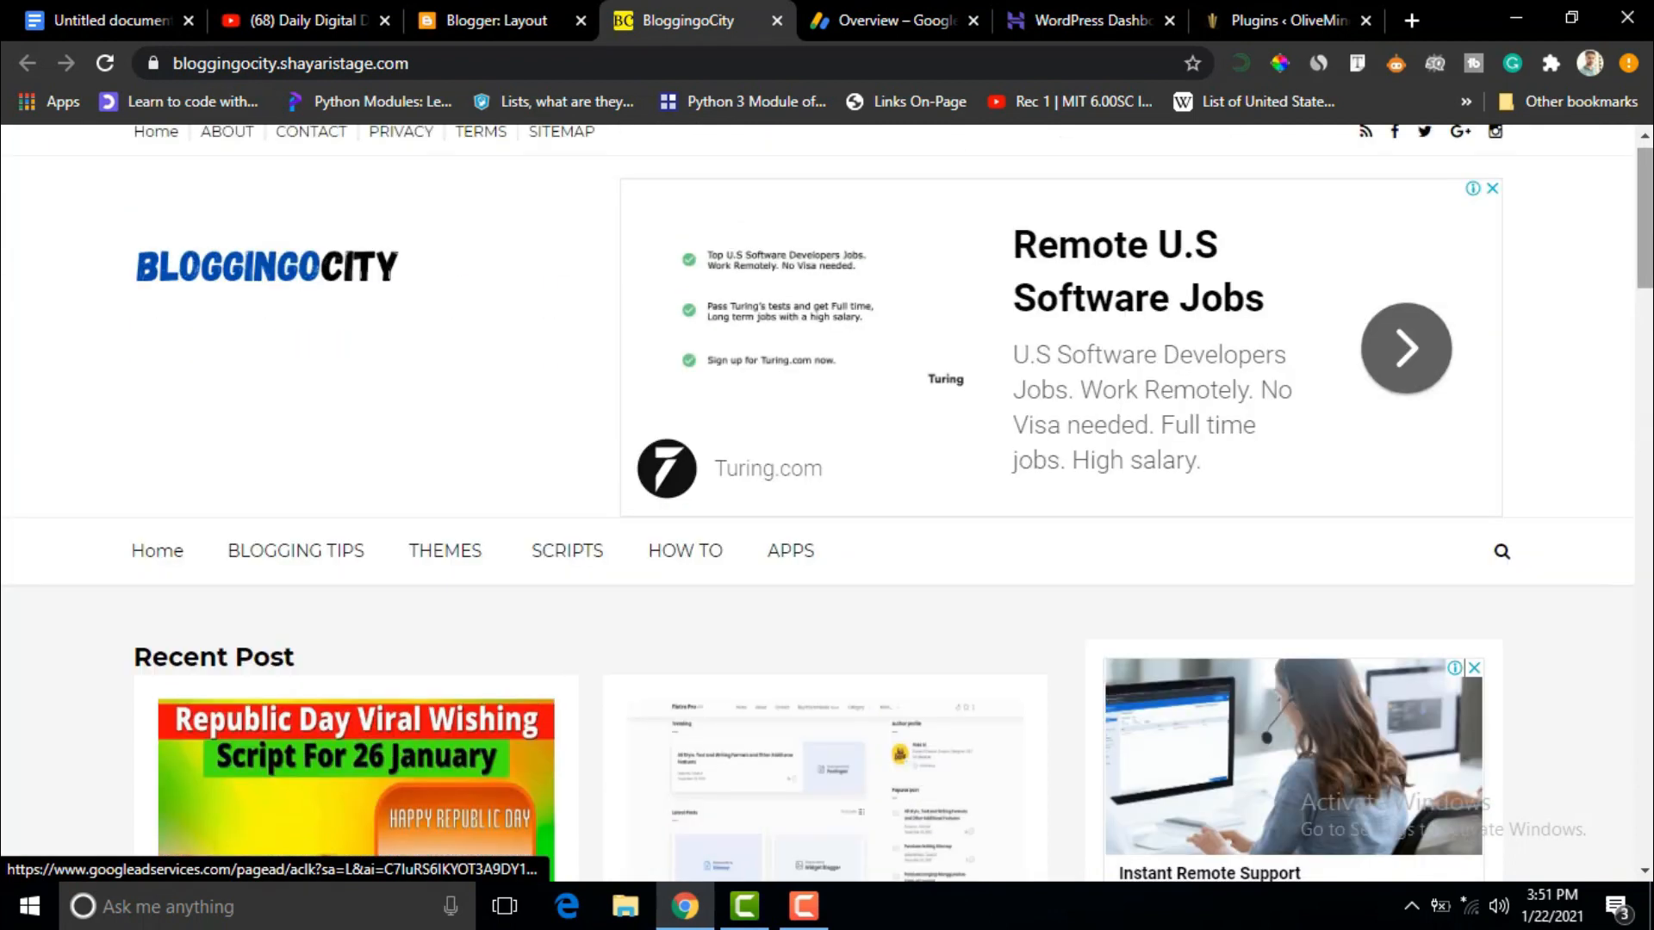
pyautogui.scroll(-4, 827, 491)
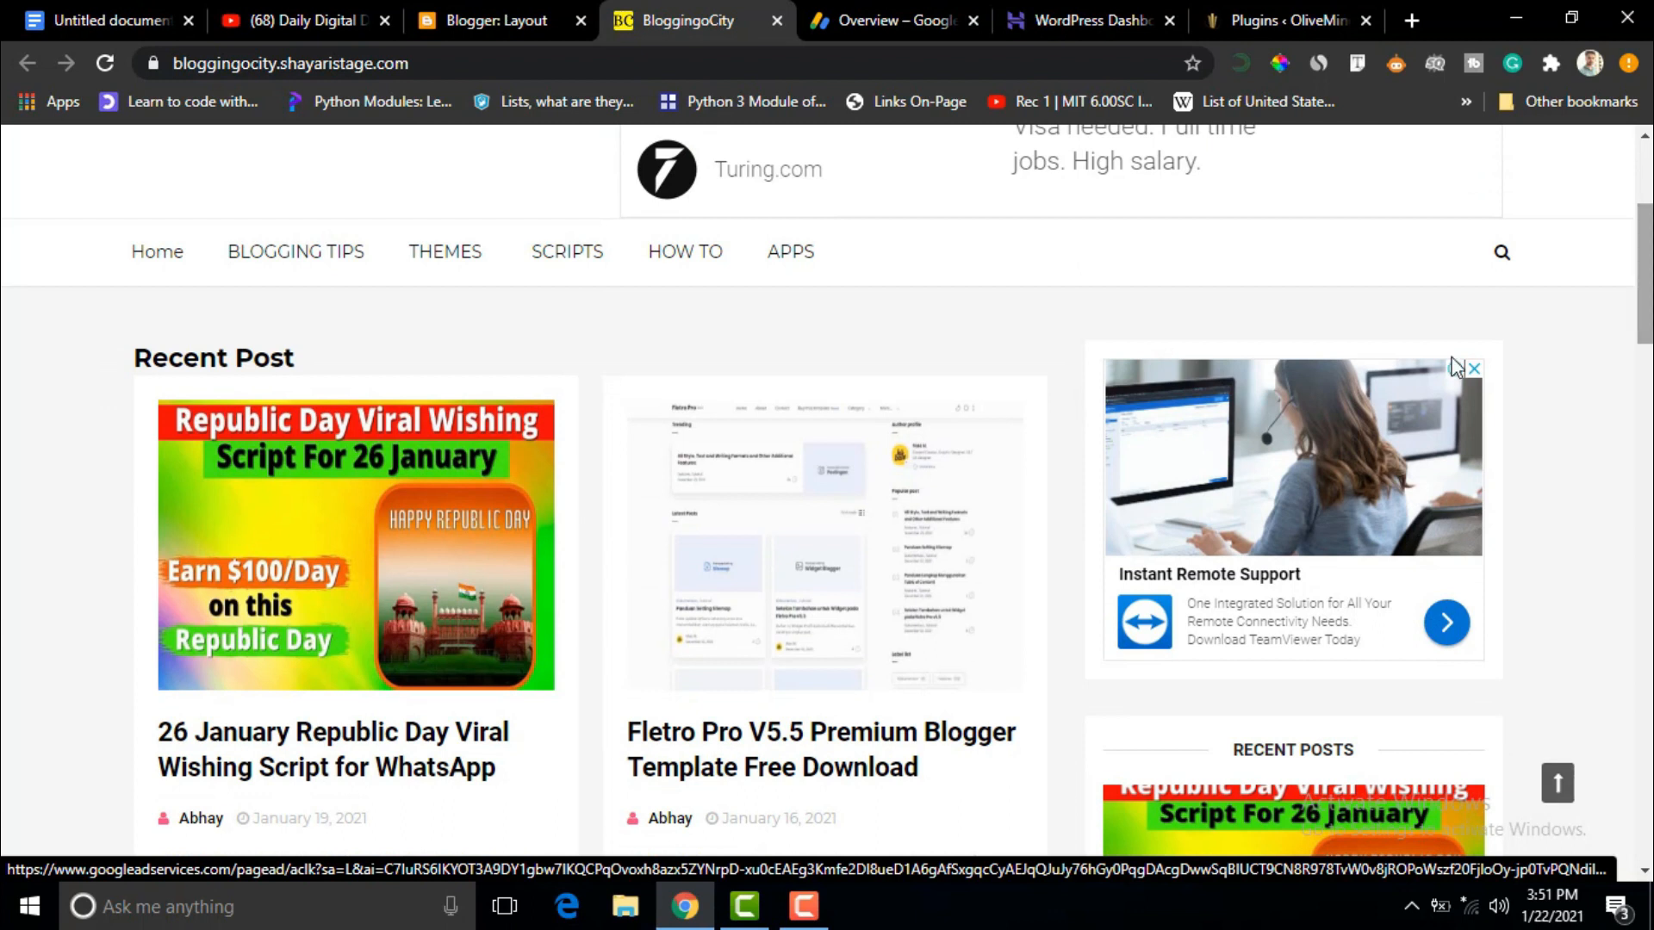
# Open the Fletro Pro V5.5 Premium Blogger Template post and examine the ad spaces in its header, sidebar and article body.
pyautogui.click(767, 806)
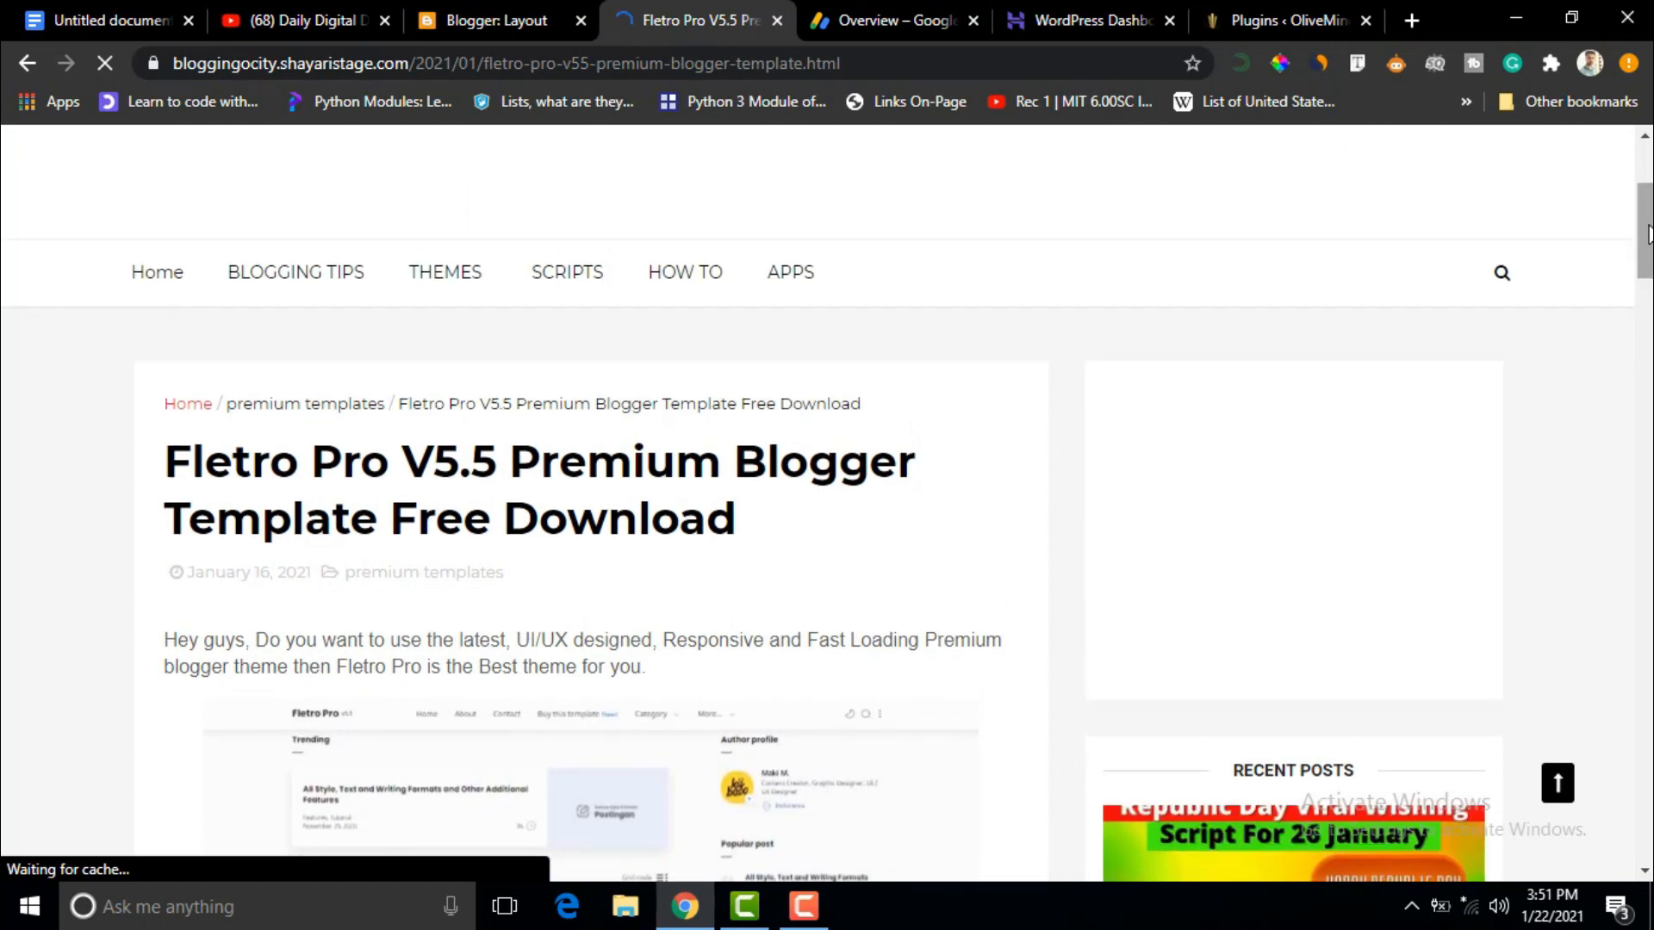
pyautogui.scroll(-6, 704, 295)
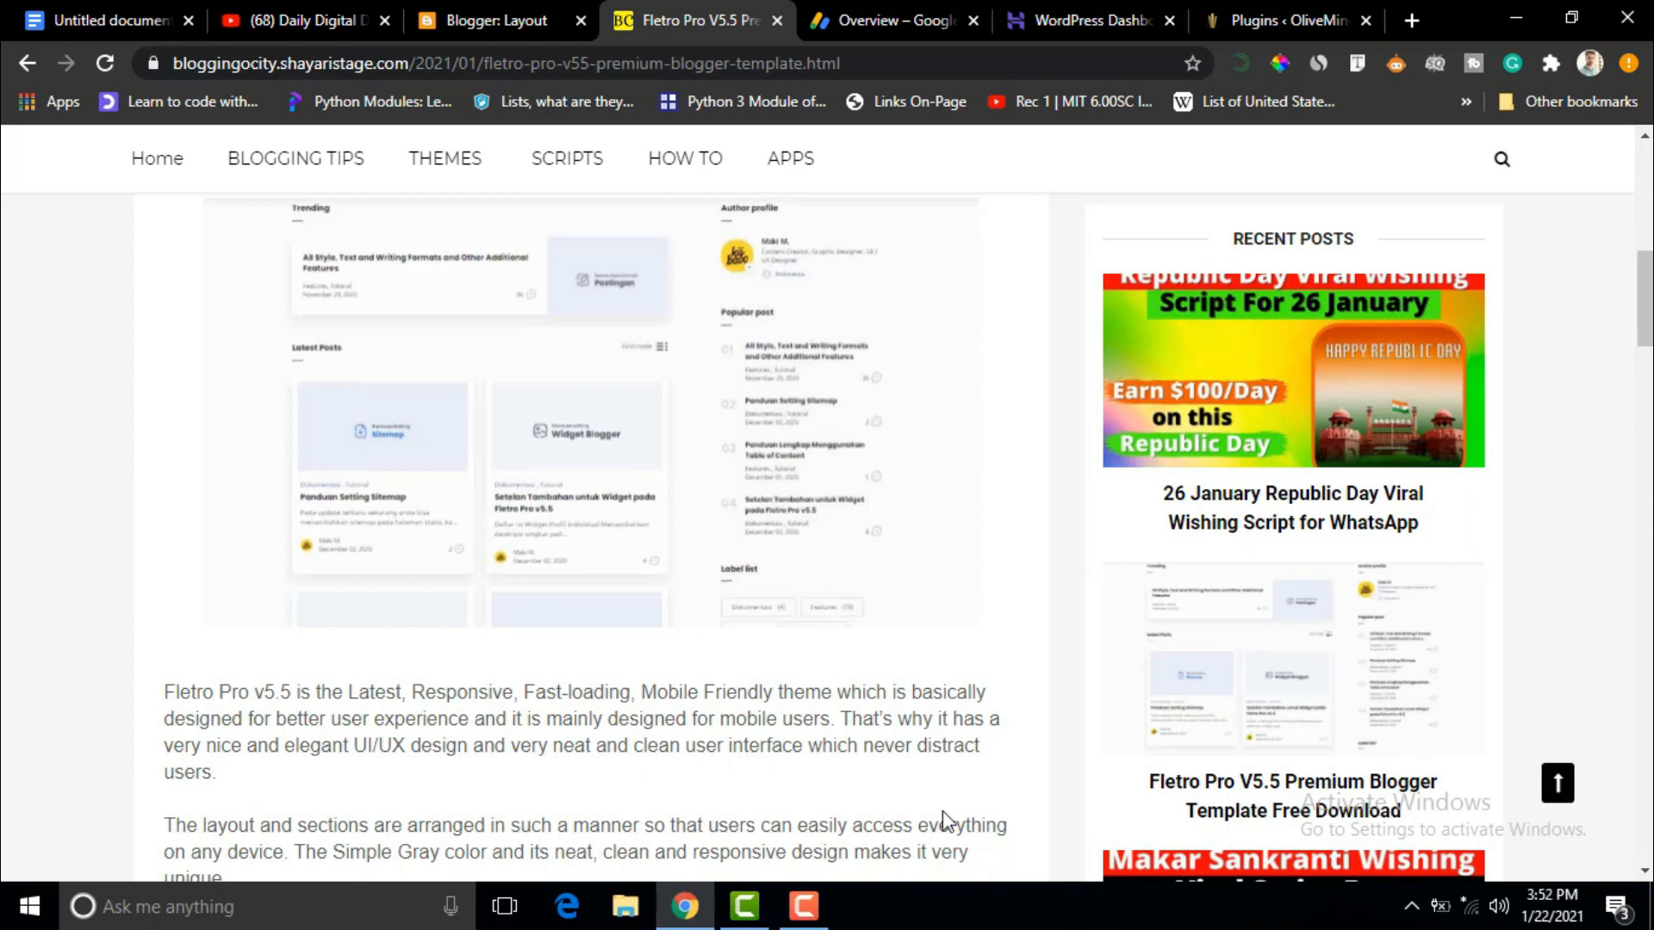
pyautogui.moveTo(1639, 314); pyautogui.dragTo(1639, 579)
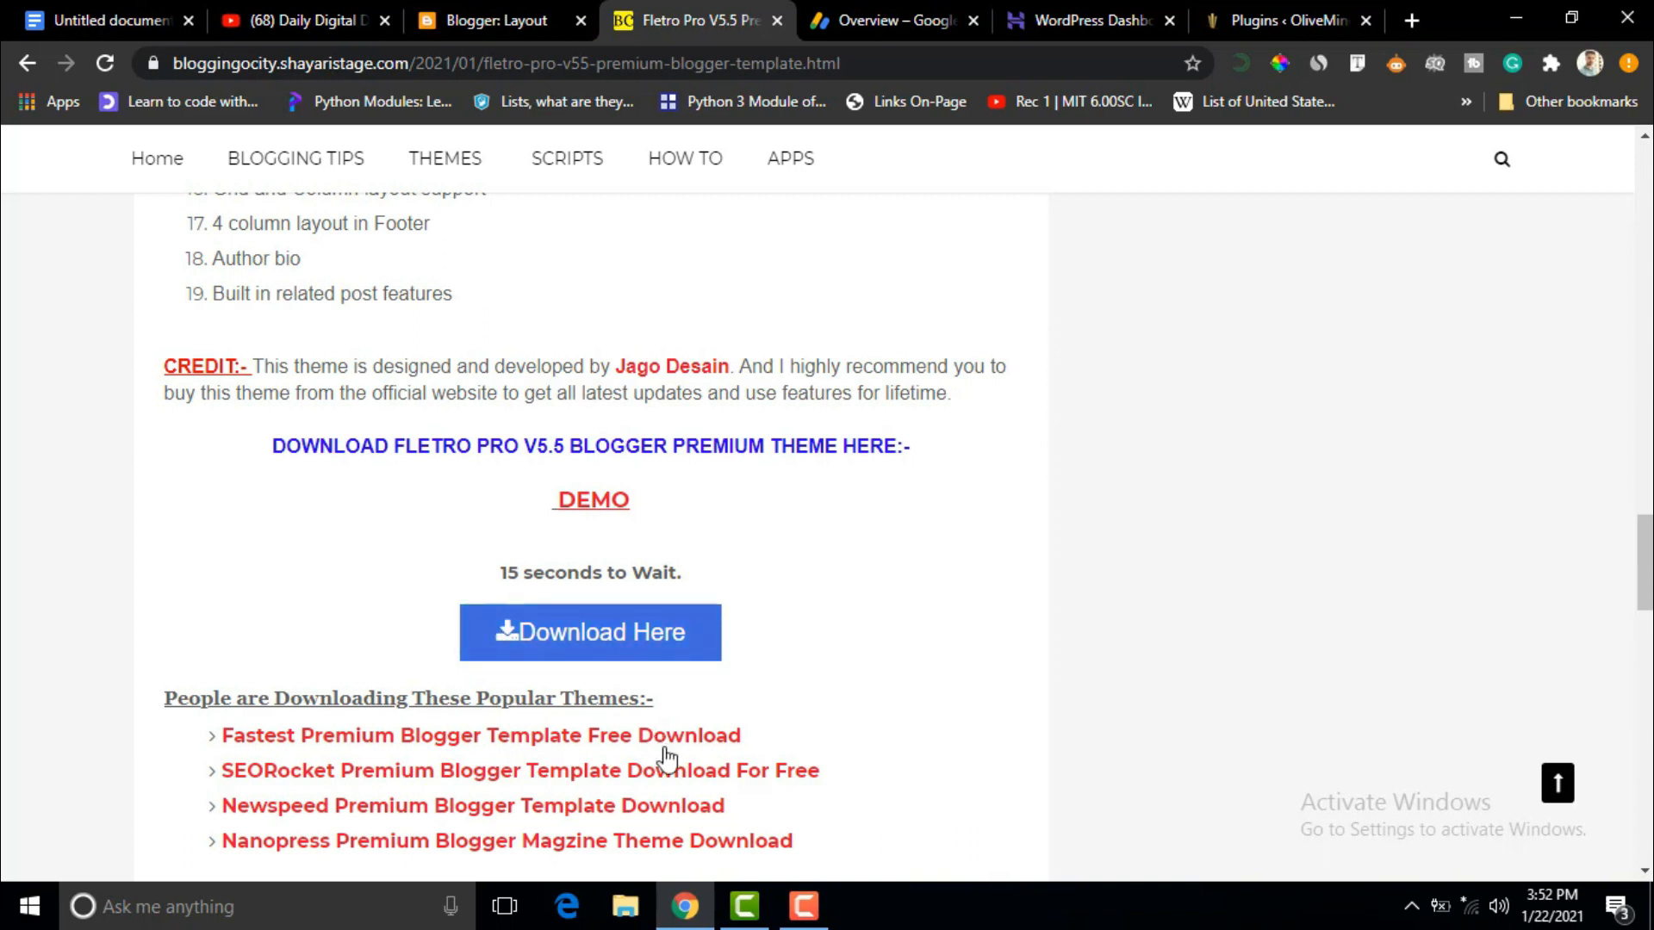
pyautogui.moveTo(1644, 560); pyautogui.dragTo(1644, 632)
pyautogui.scroll(1, 1595, 647)
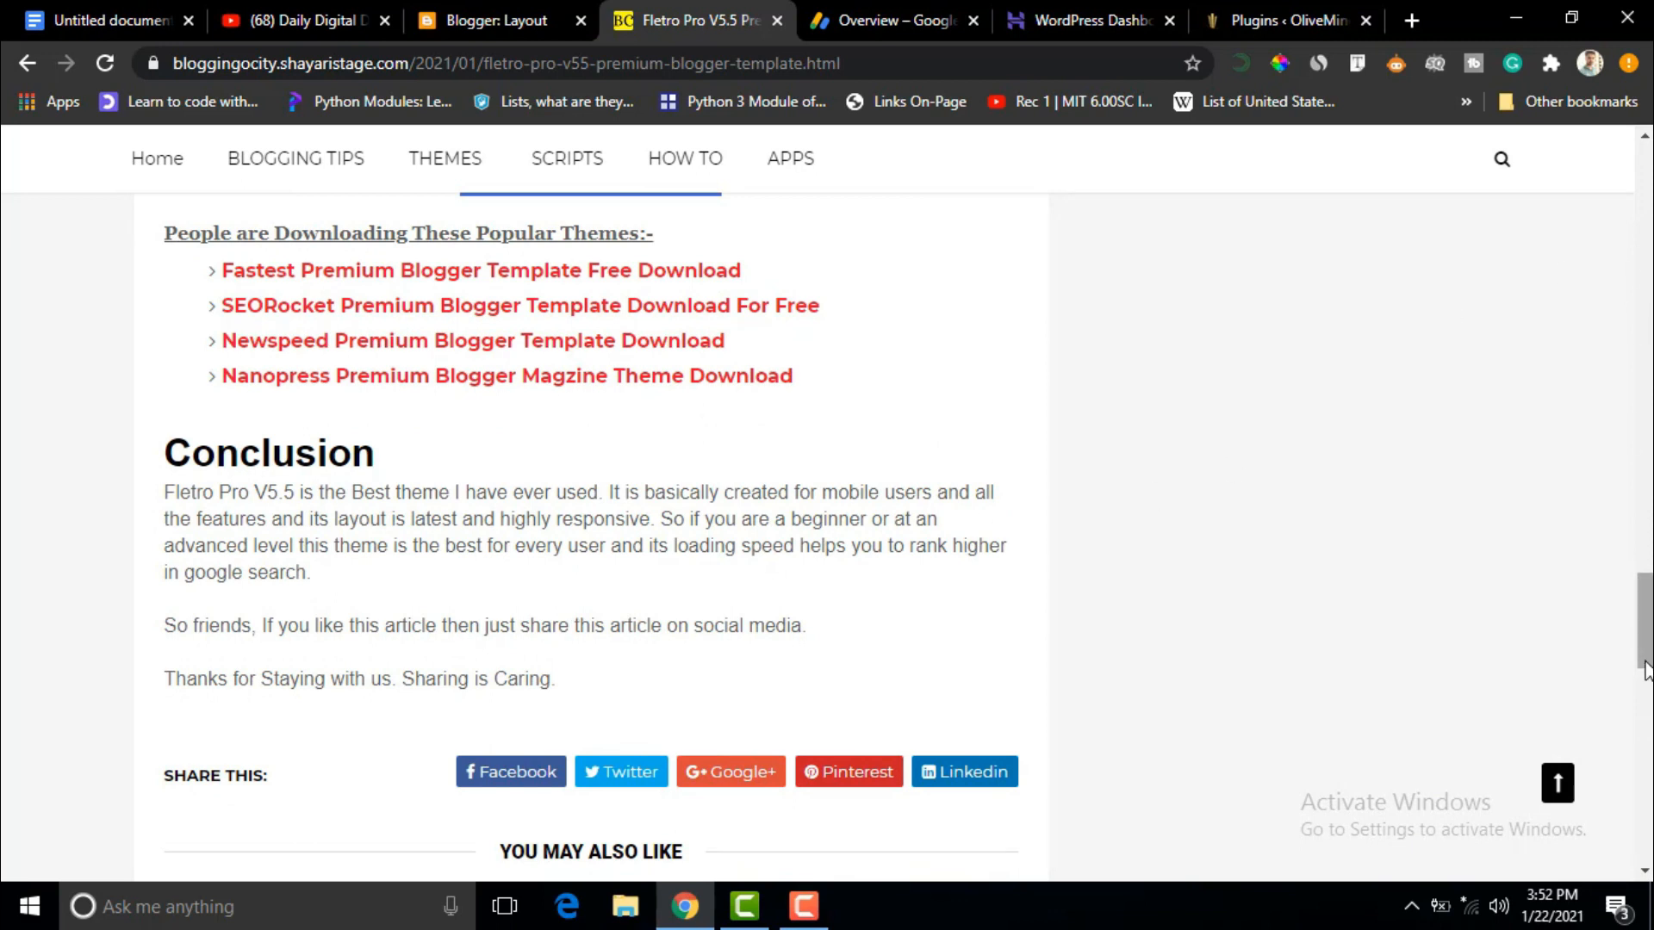
pyautogui.moveTo(1644, 663); pyautogui.dragTo(1648, 202)
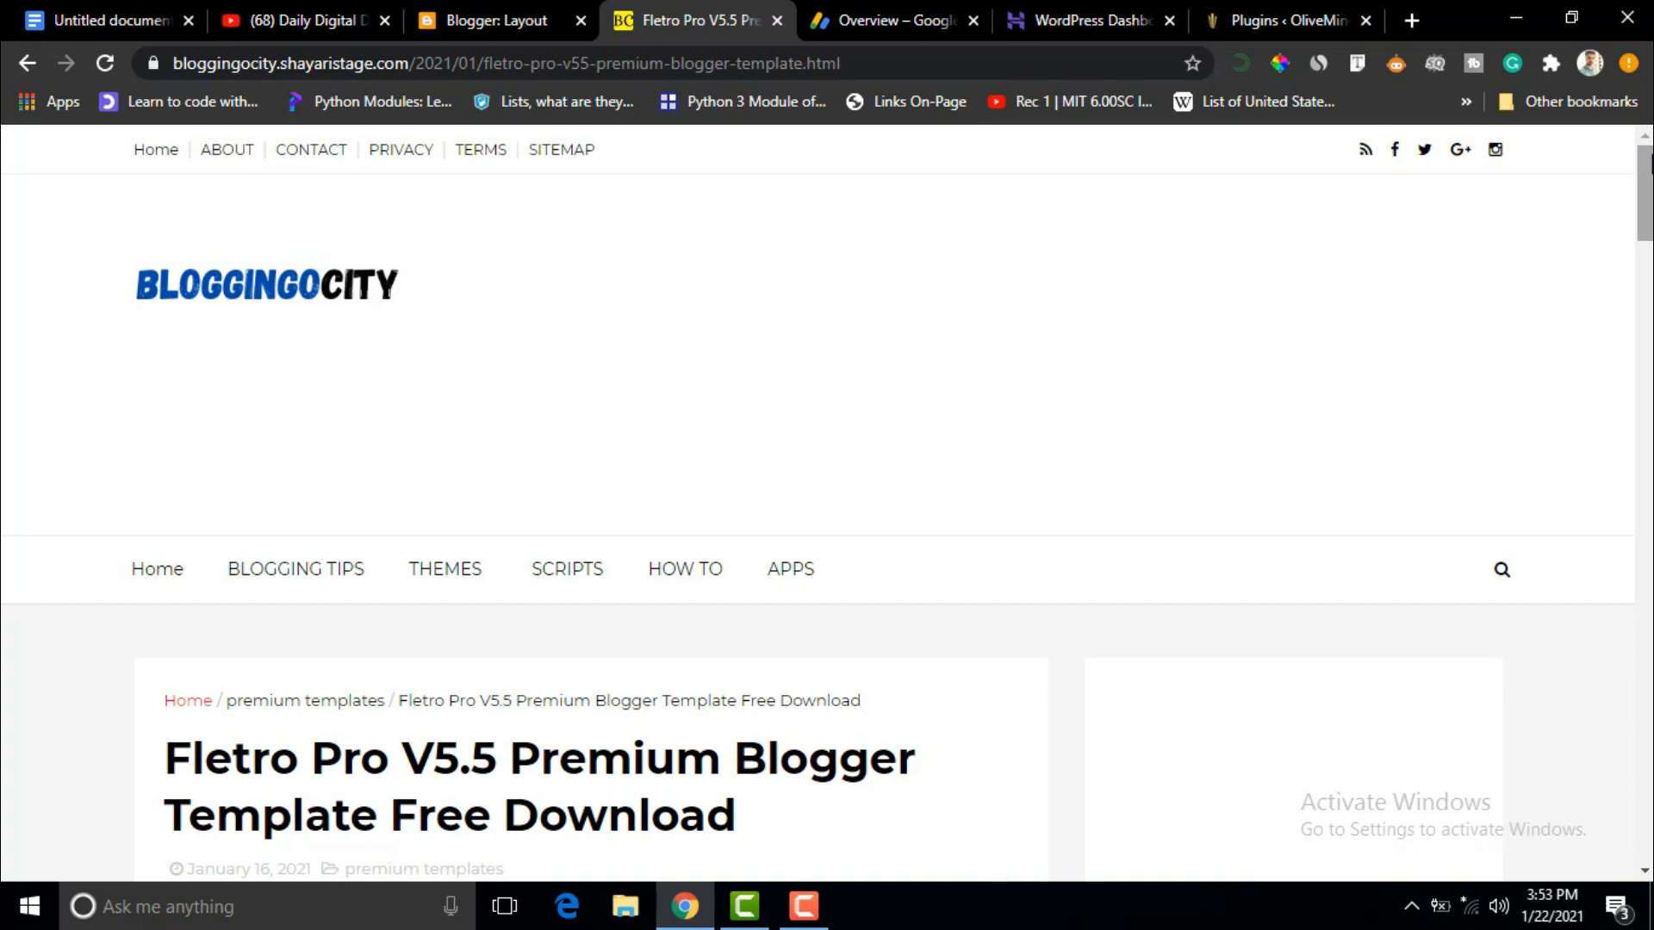
pyautogui.scroll(-3, 1132, 313)
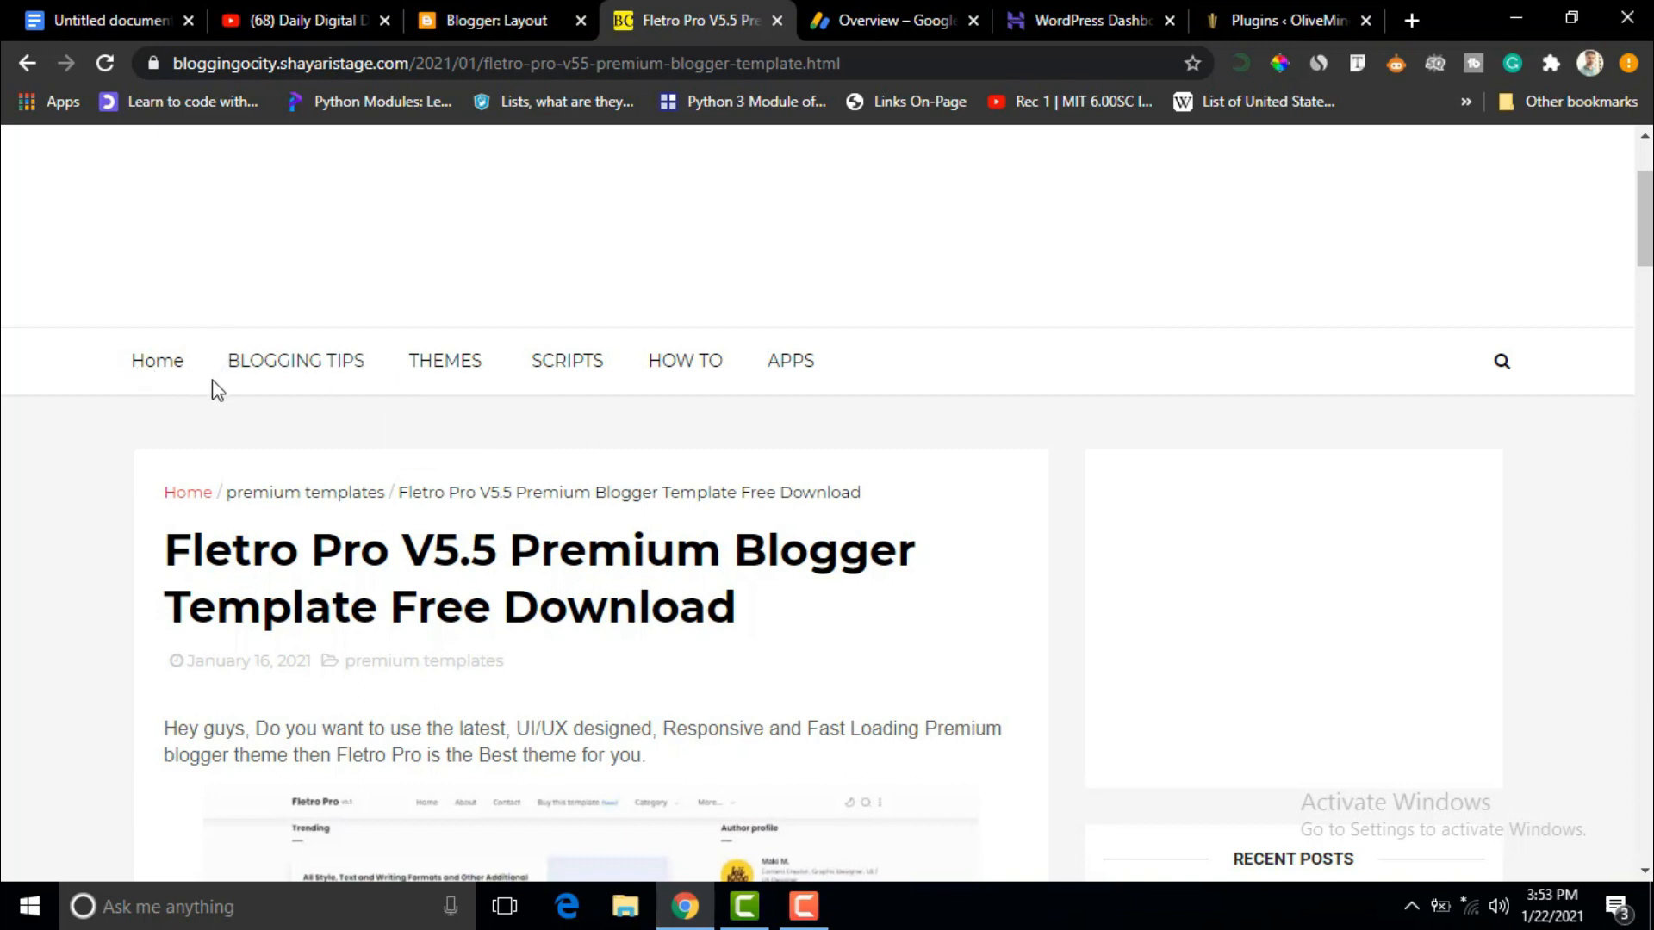
pyautogui.moveTo(446, 383)
pyautogui.moveTo(493, 377)
pyautogui.scroll(3, 827, 504)
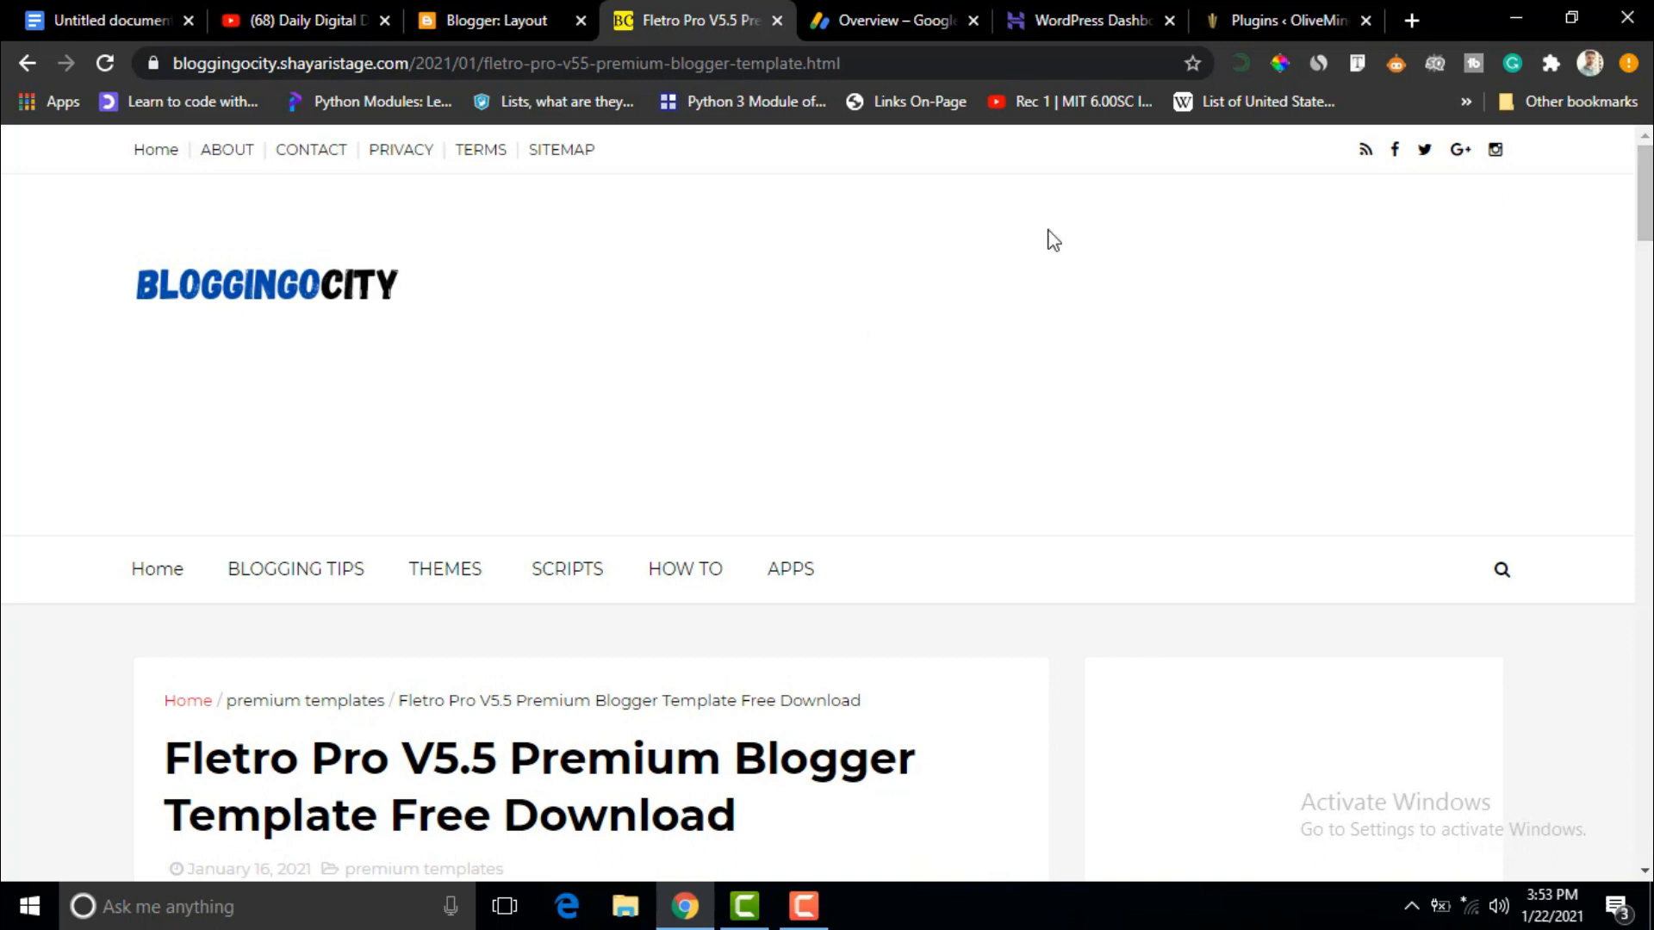
pyautogui.scroll(-15, 1299, 761)
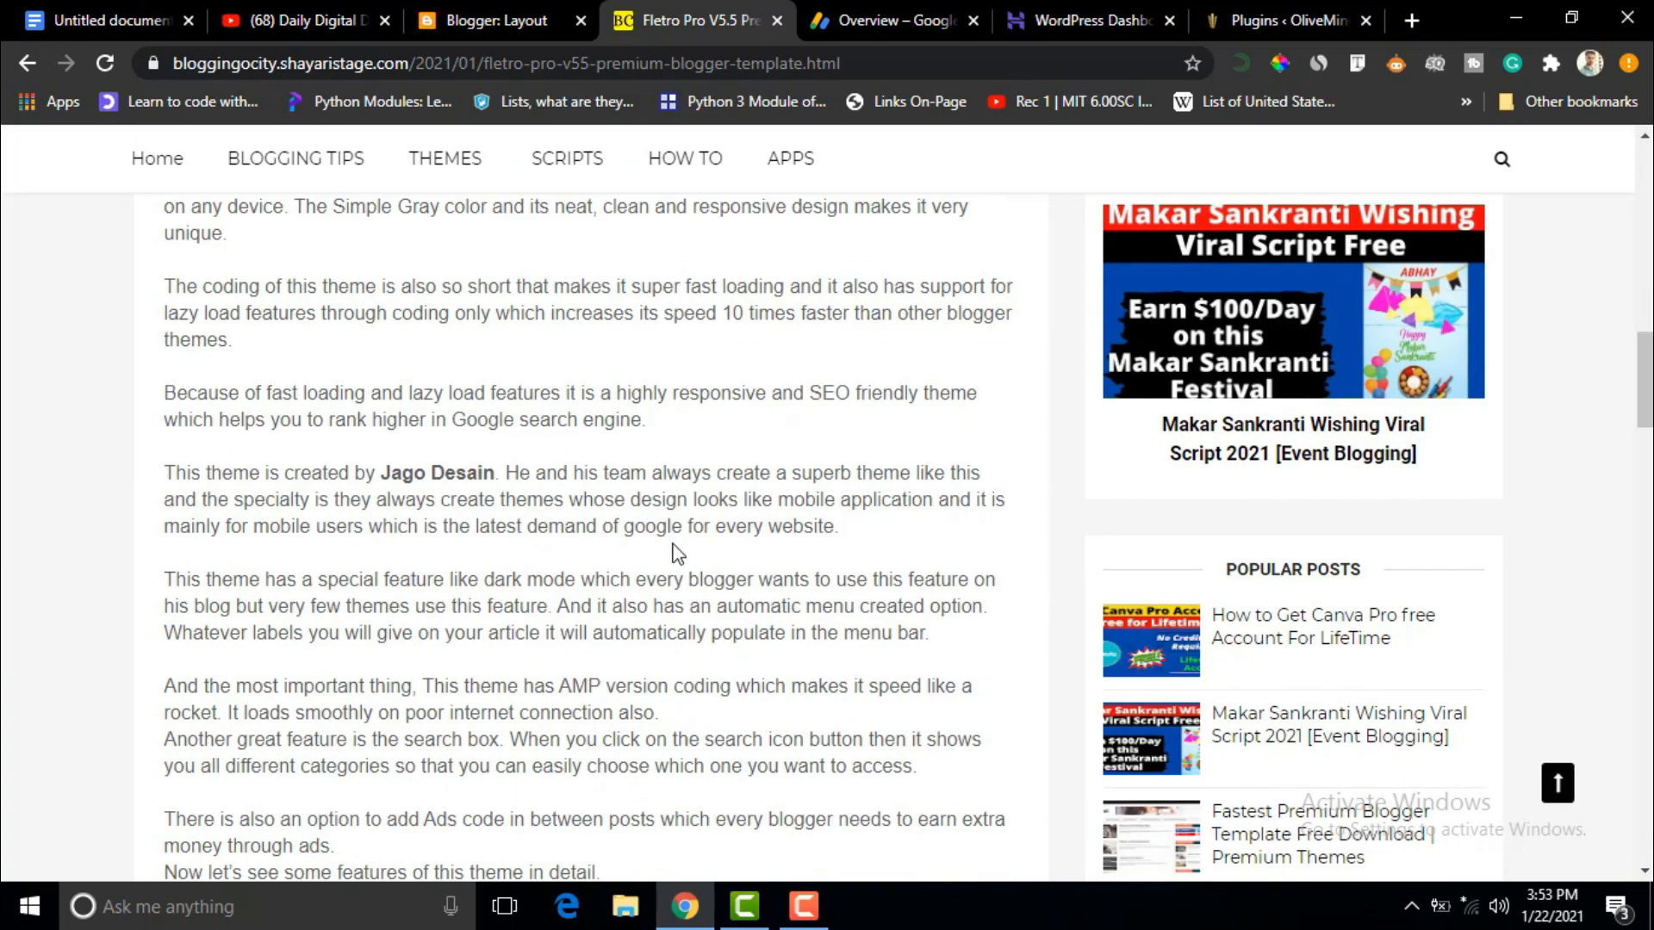
# Examine the ad spaces in the rest of the Fletro Pro article, from the download section down to the post comments.
pyautogui.moveTo(1641, 383); pyautogui.dragTo(1645, 575)
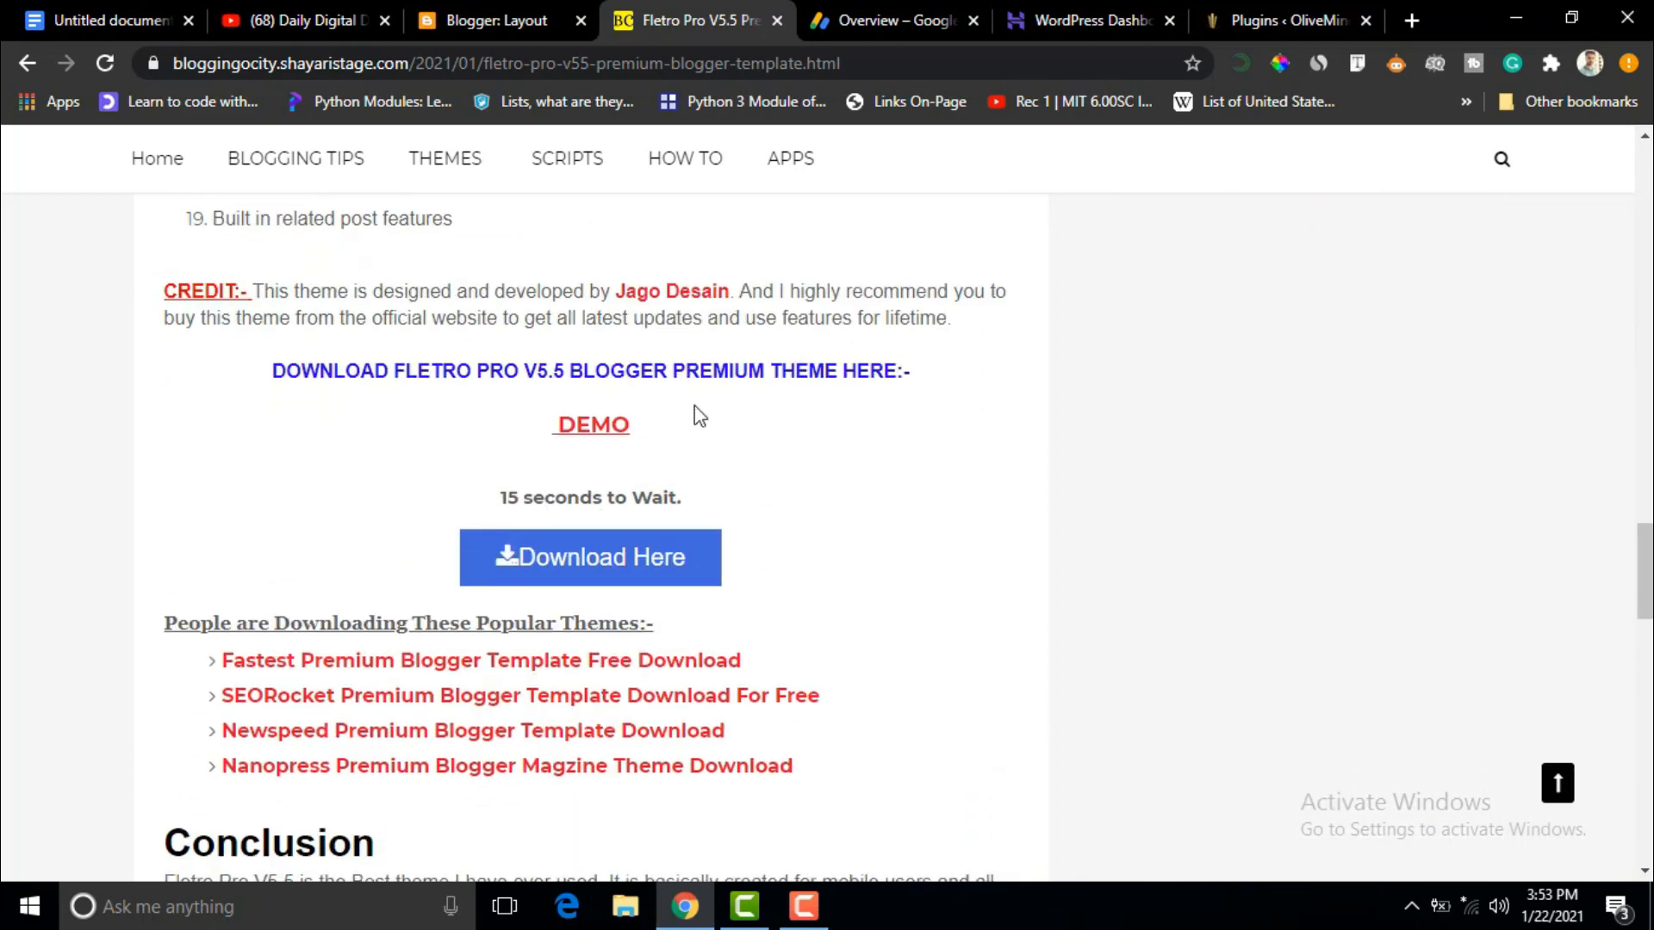
pyautogui.scroll(-12, 989, 561)
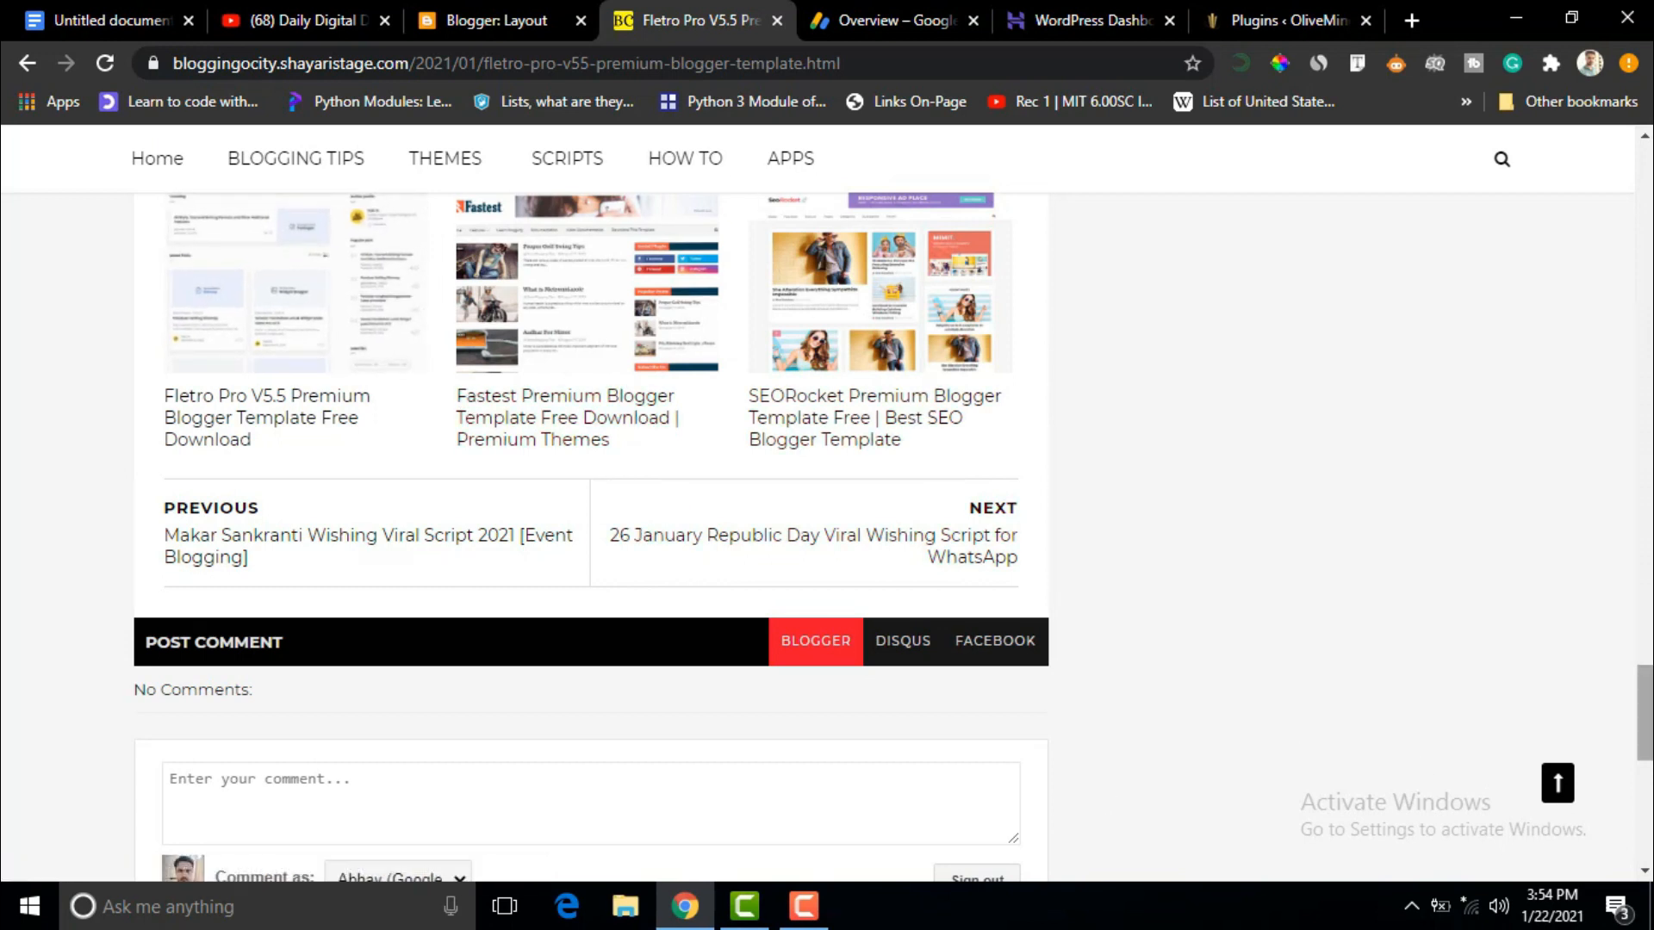
pyautogui.scroll(20, 1150, 584)
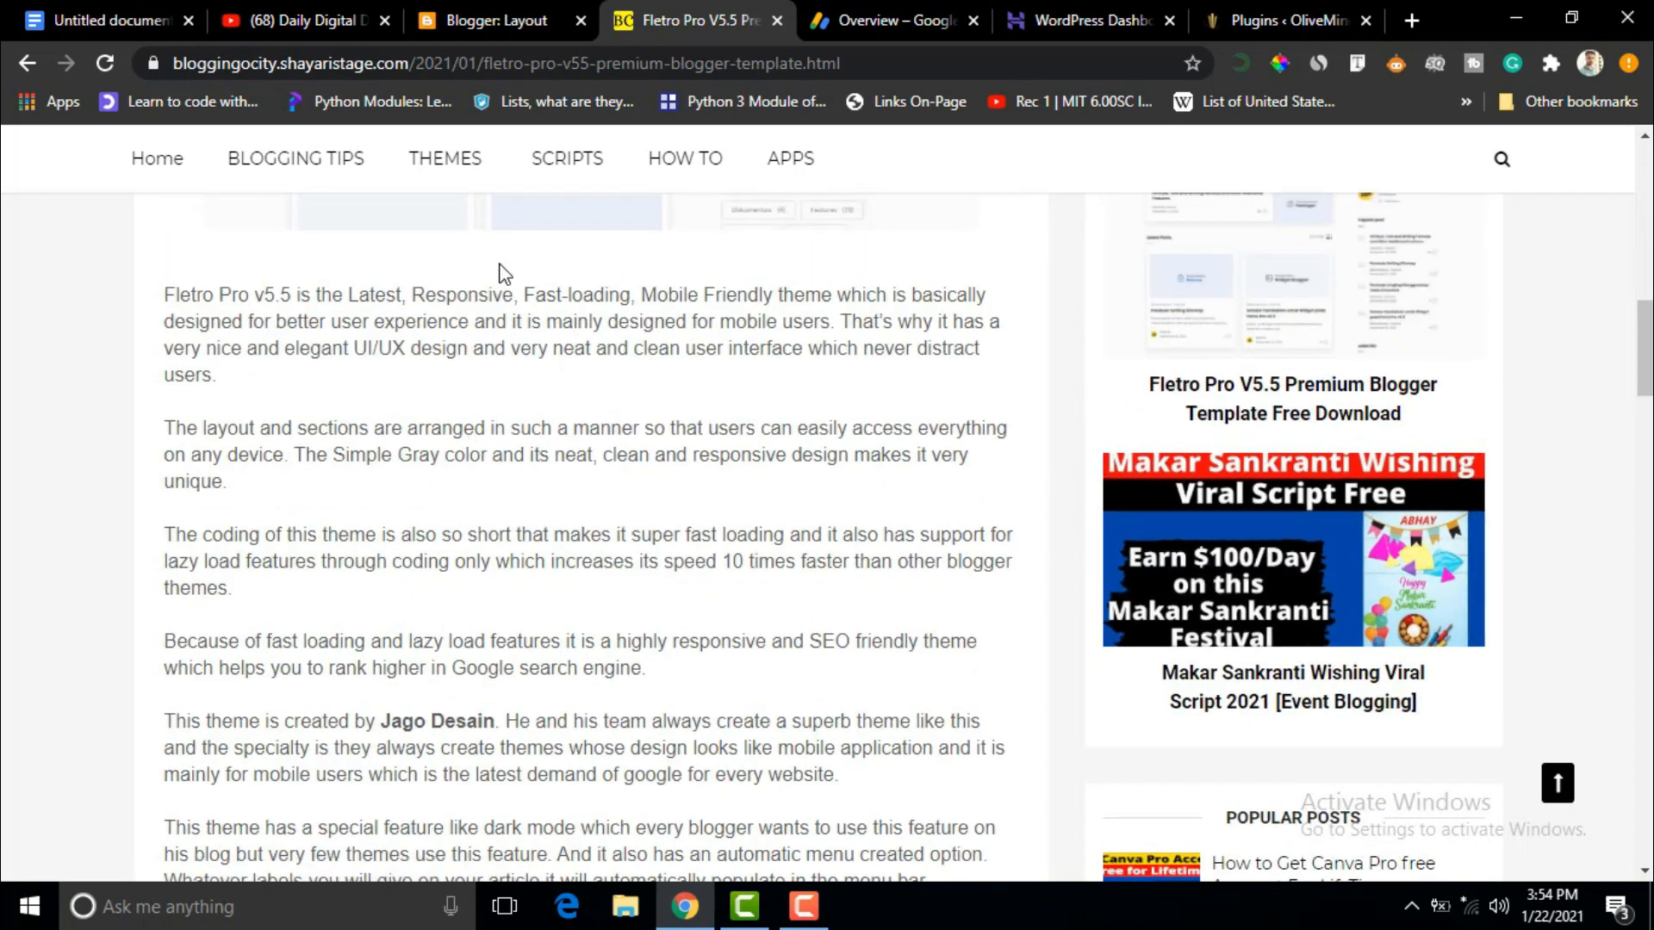
# In Blogger's post list, open "26 January Republic Day Viral Wishing Script for WhatsApp" for editing and switch it to HTML view.
pyautogui.click(515, 19)
pyautogui.click(116, 421)
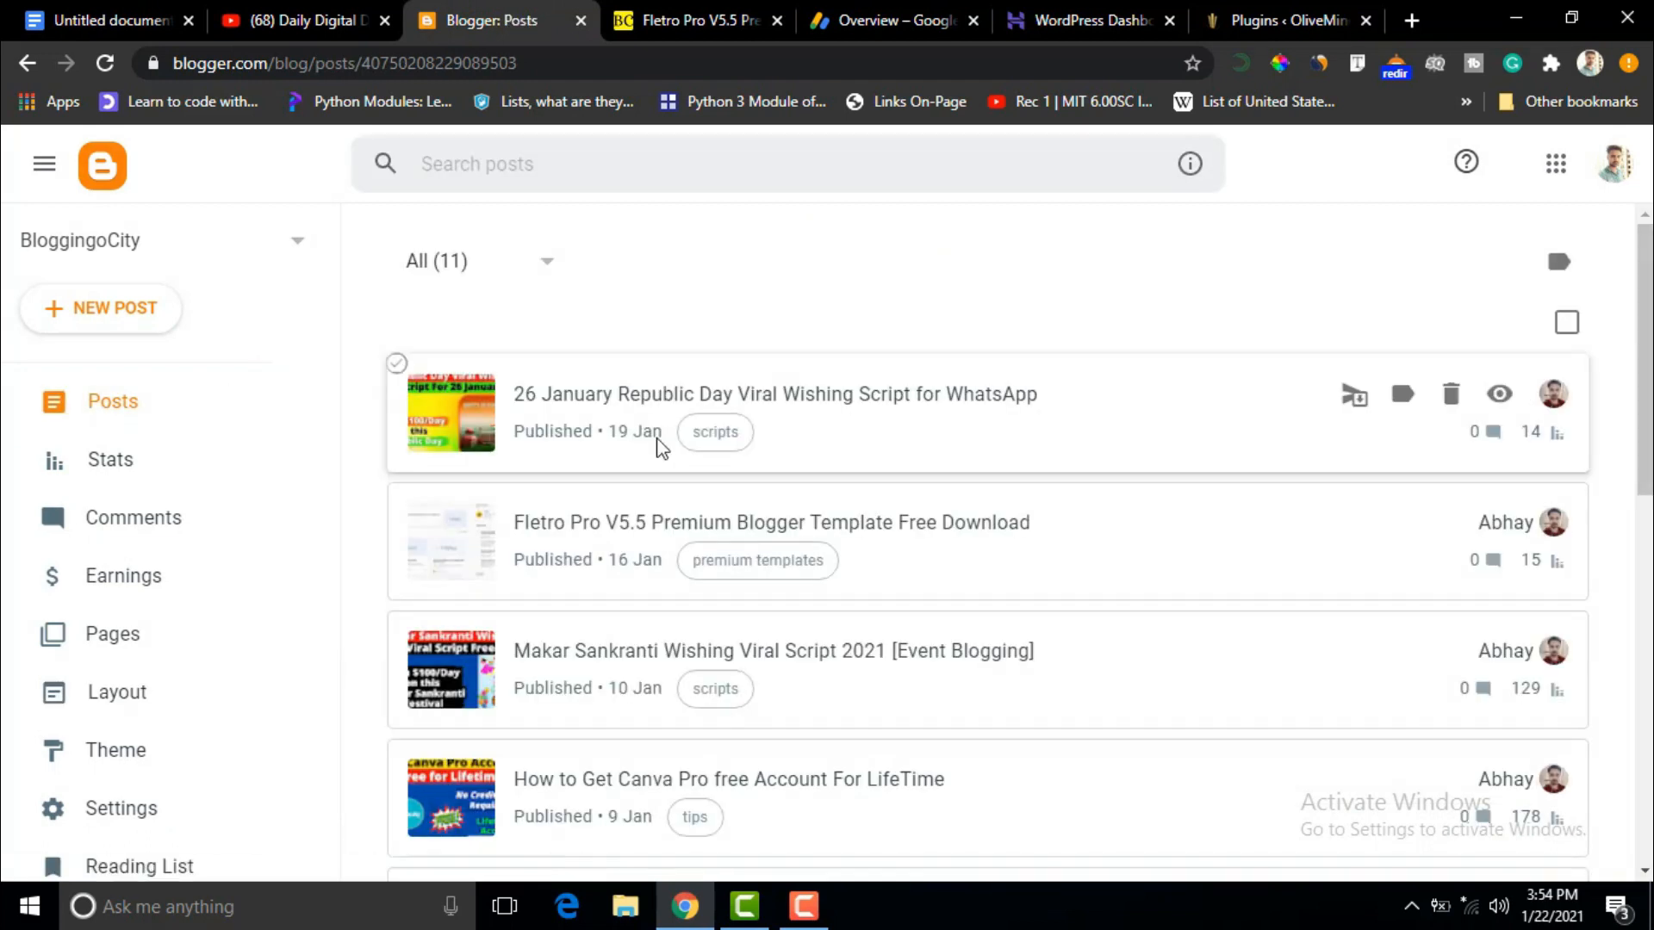
pyautogui.click(896, 394)
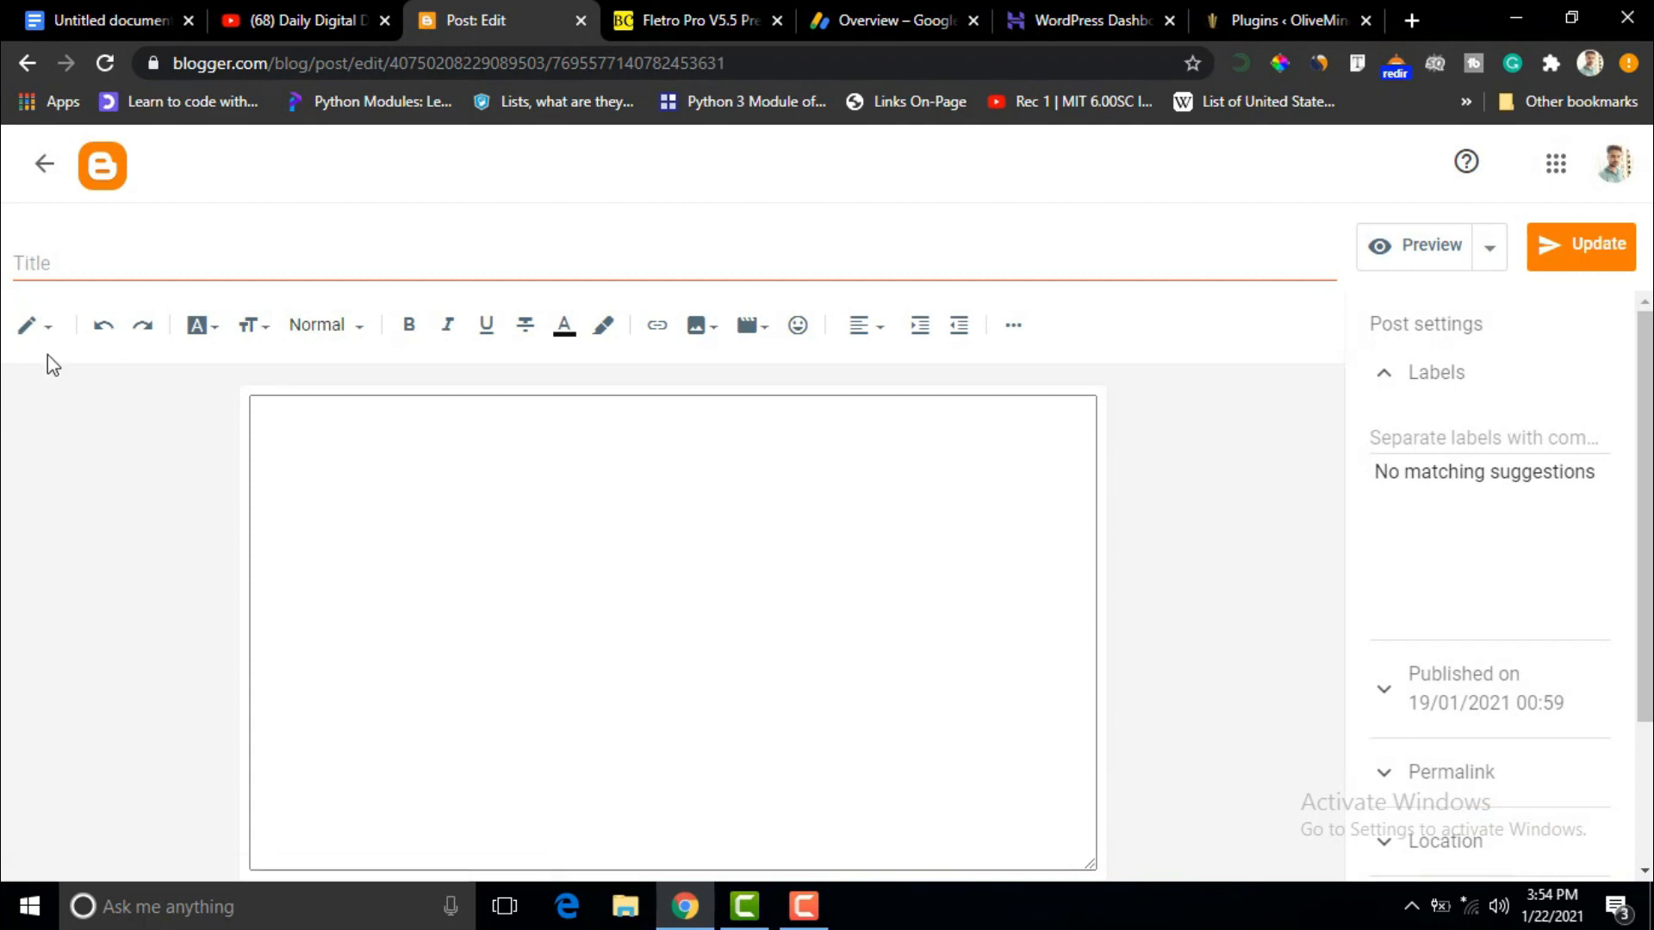
pyautogui.click(50, 331)
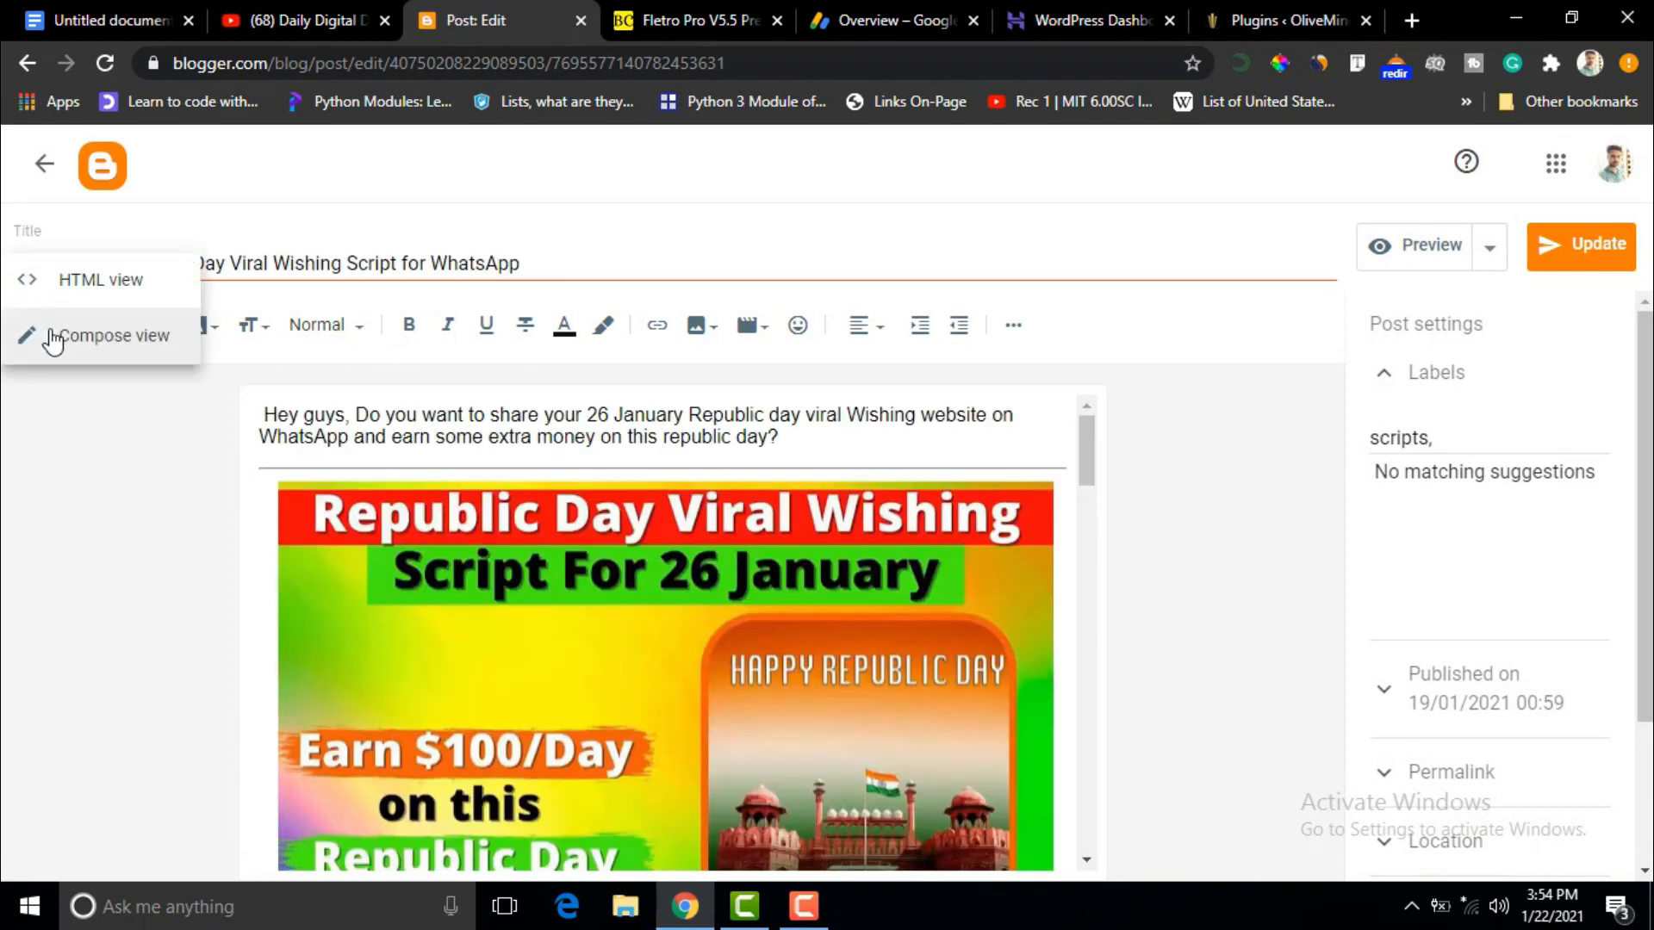
pyautogui.click(97, 293)
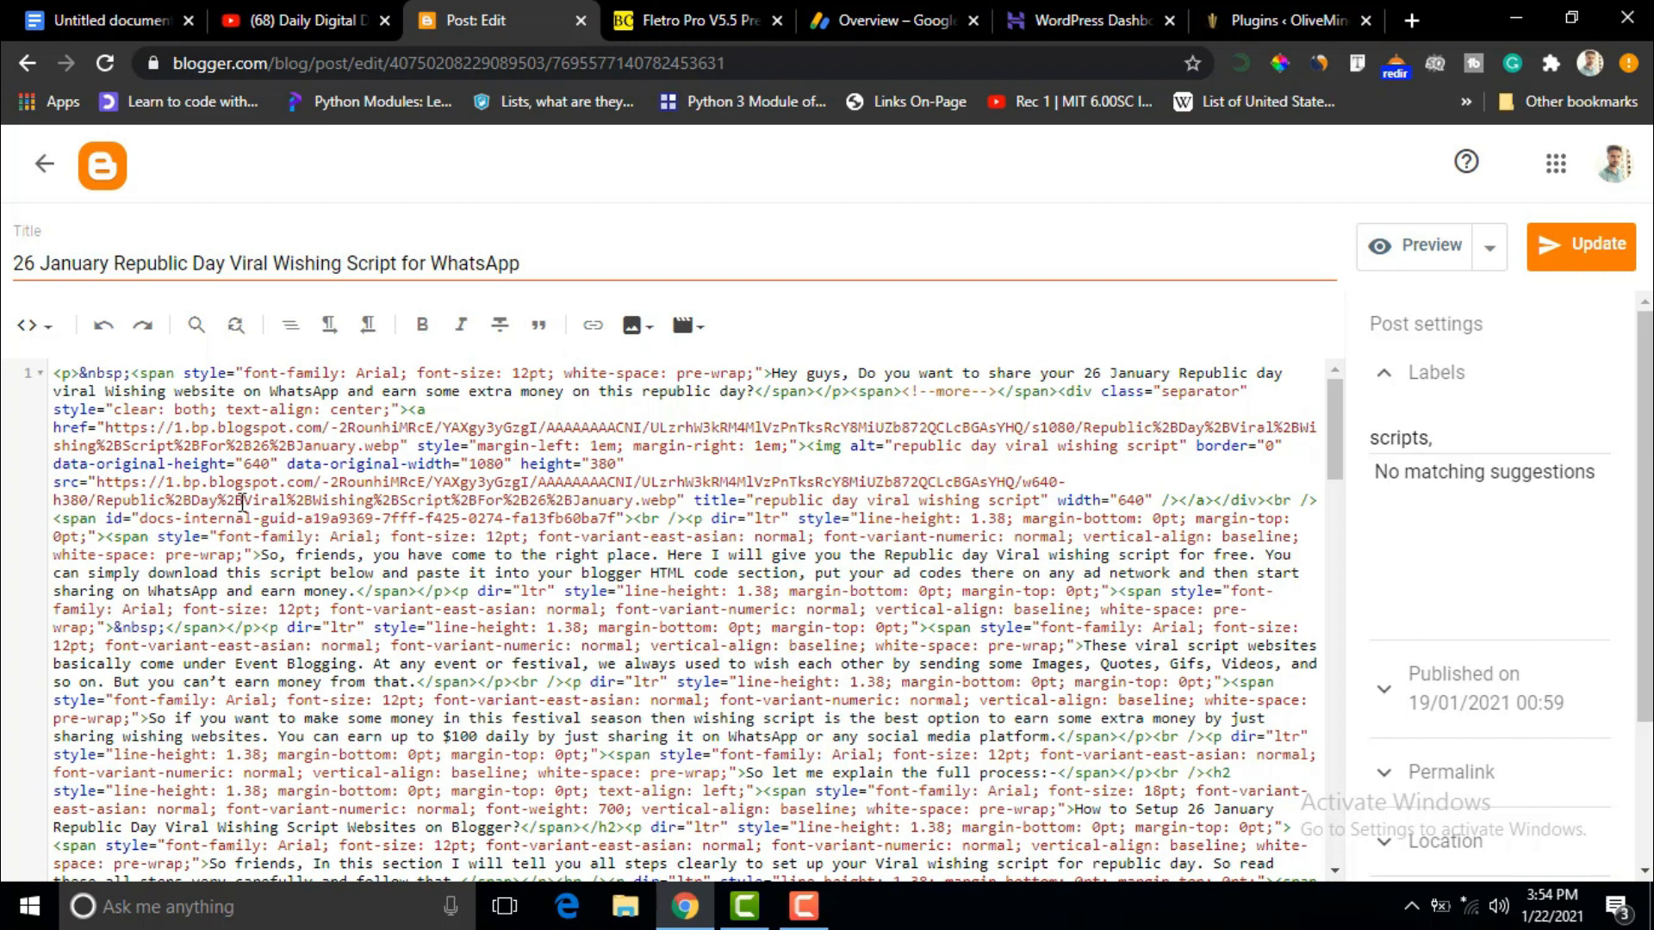
# Locate the first image's source link in the post's code and insert five line breaks after the image's closing div tag.
pyautogui.moveTo(98, 482); pyautogui.dragTo(489, 499)
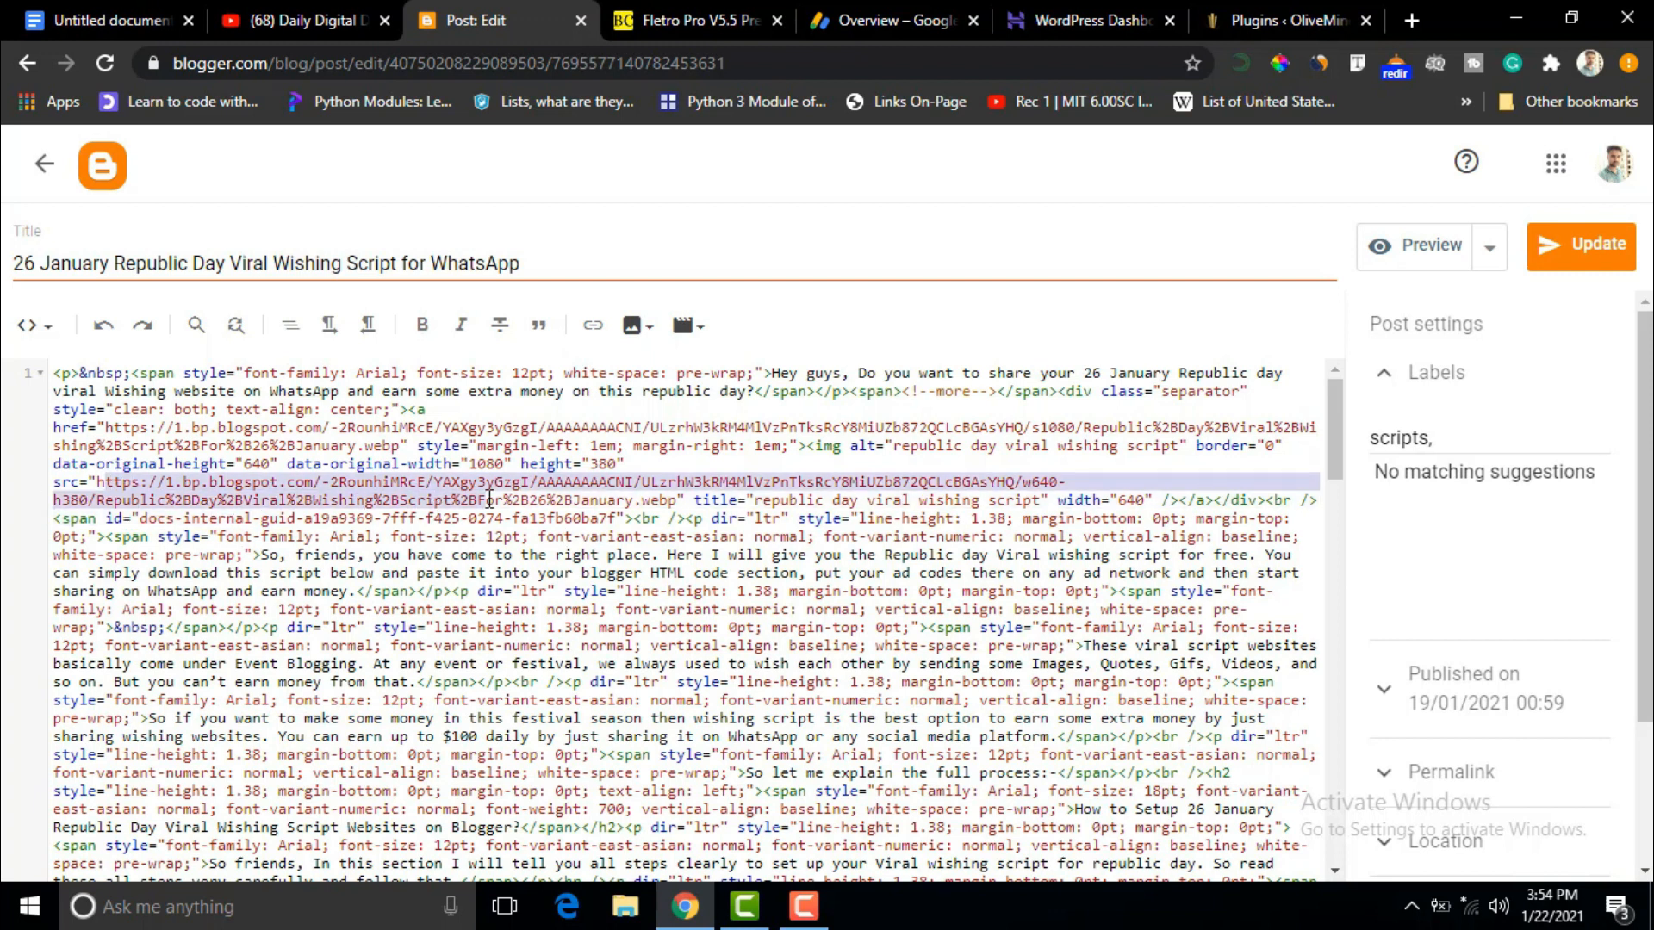
pyautogui.click(1056, 482)
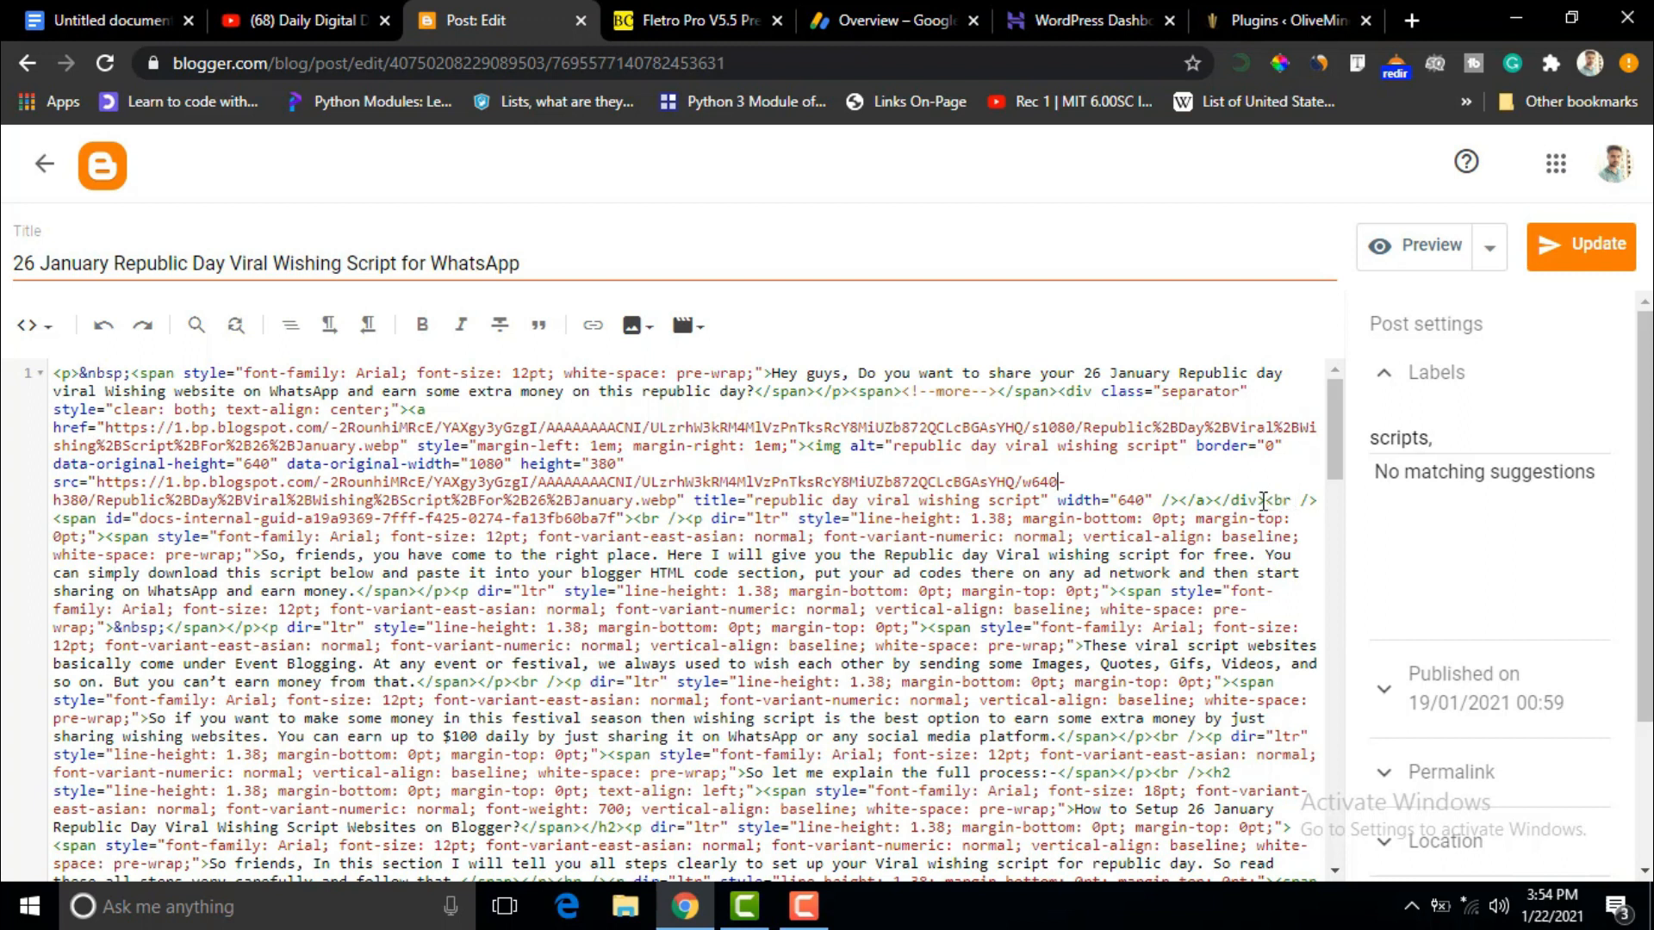
pyautogui.click(1265, 499)
pyautogui.press('Return')
pyautogui.press('Return')
pyautogui.press('Return')
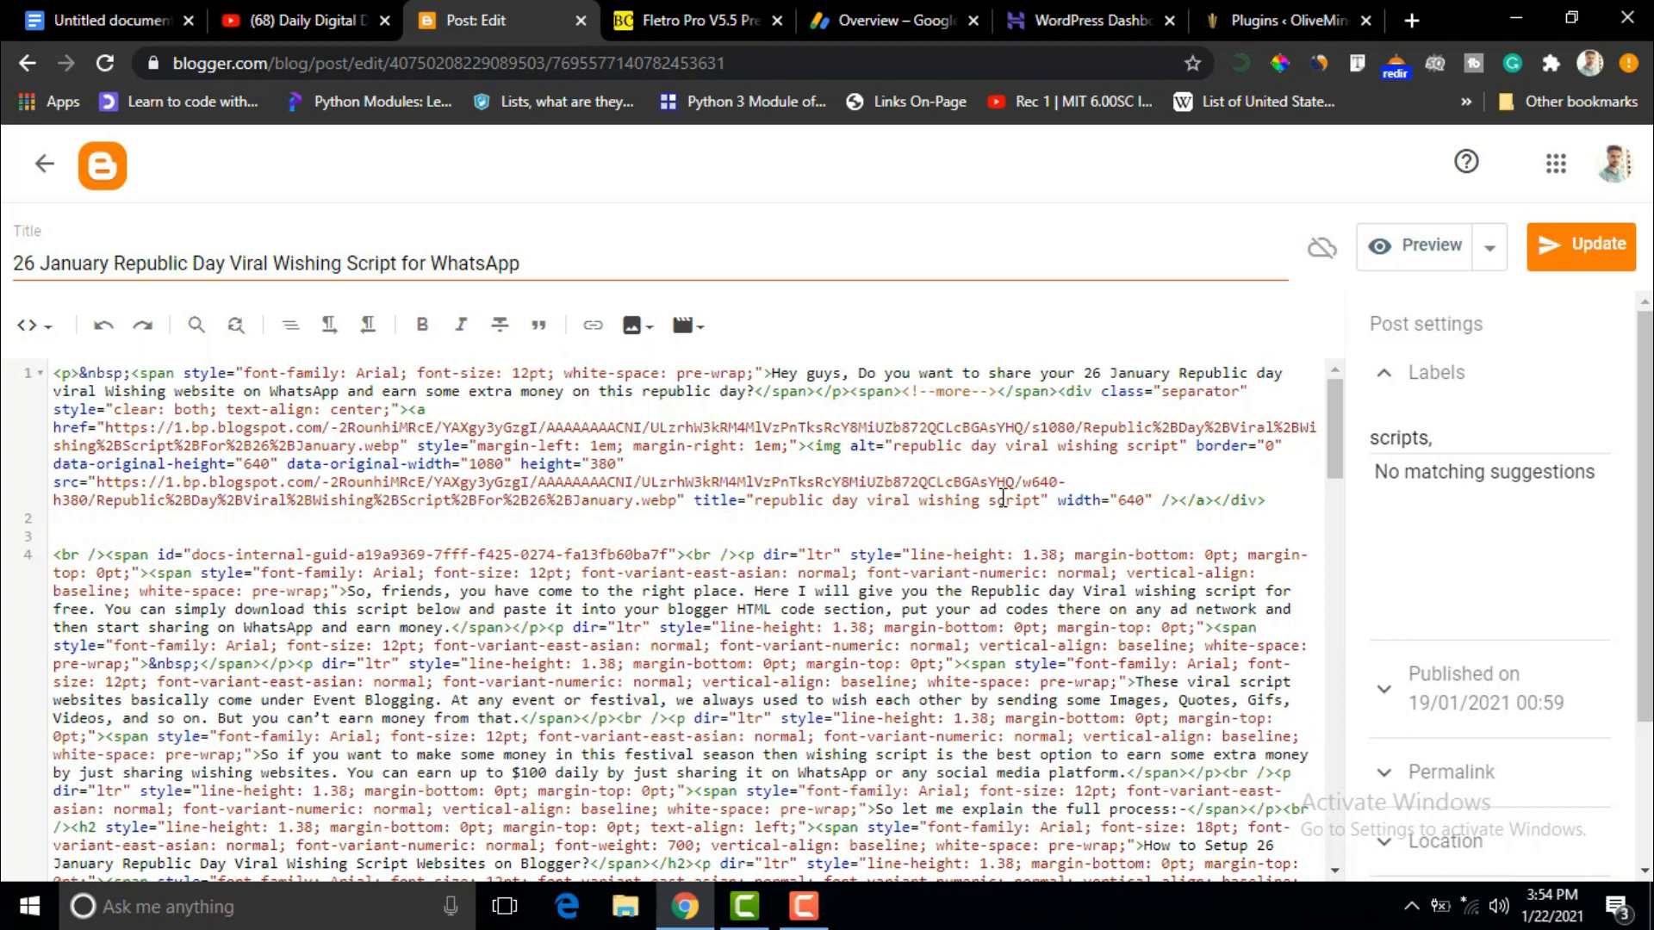
pyautogui.press('Return')
pyautogui.press('Return')
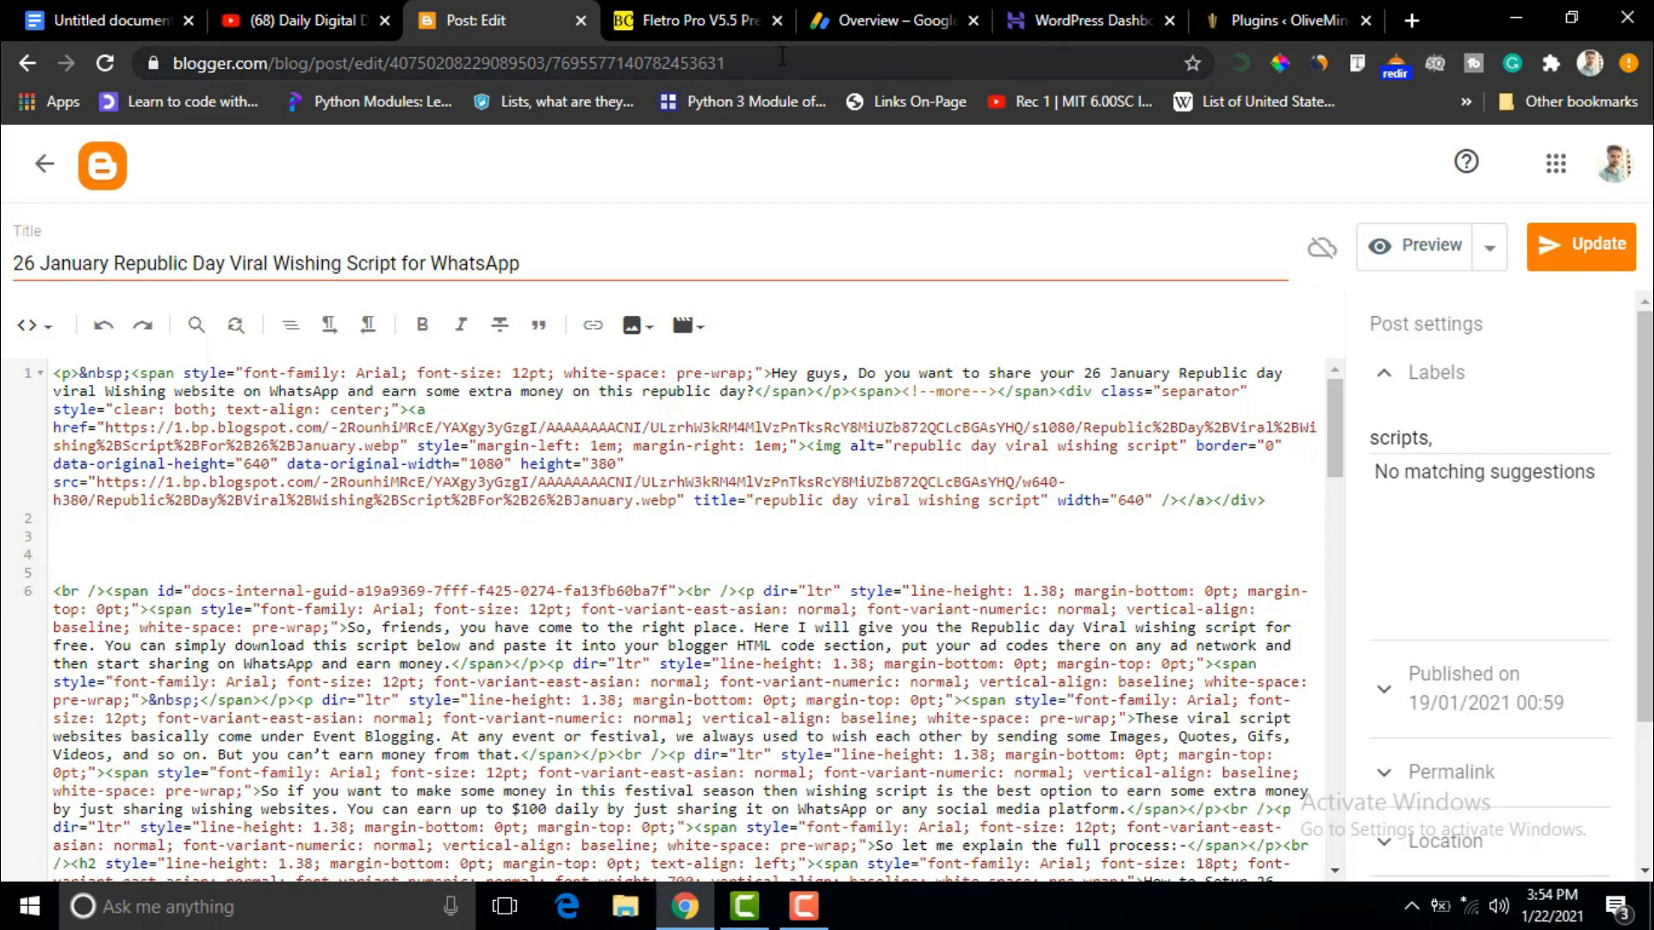
# In the live Fletro Pro post, copy the "Conclusion" heading below the list of popular themes.
pyautogui.click(707, 20)
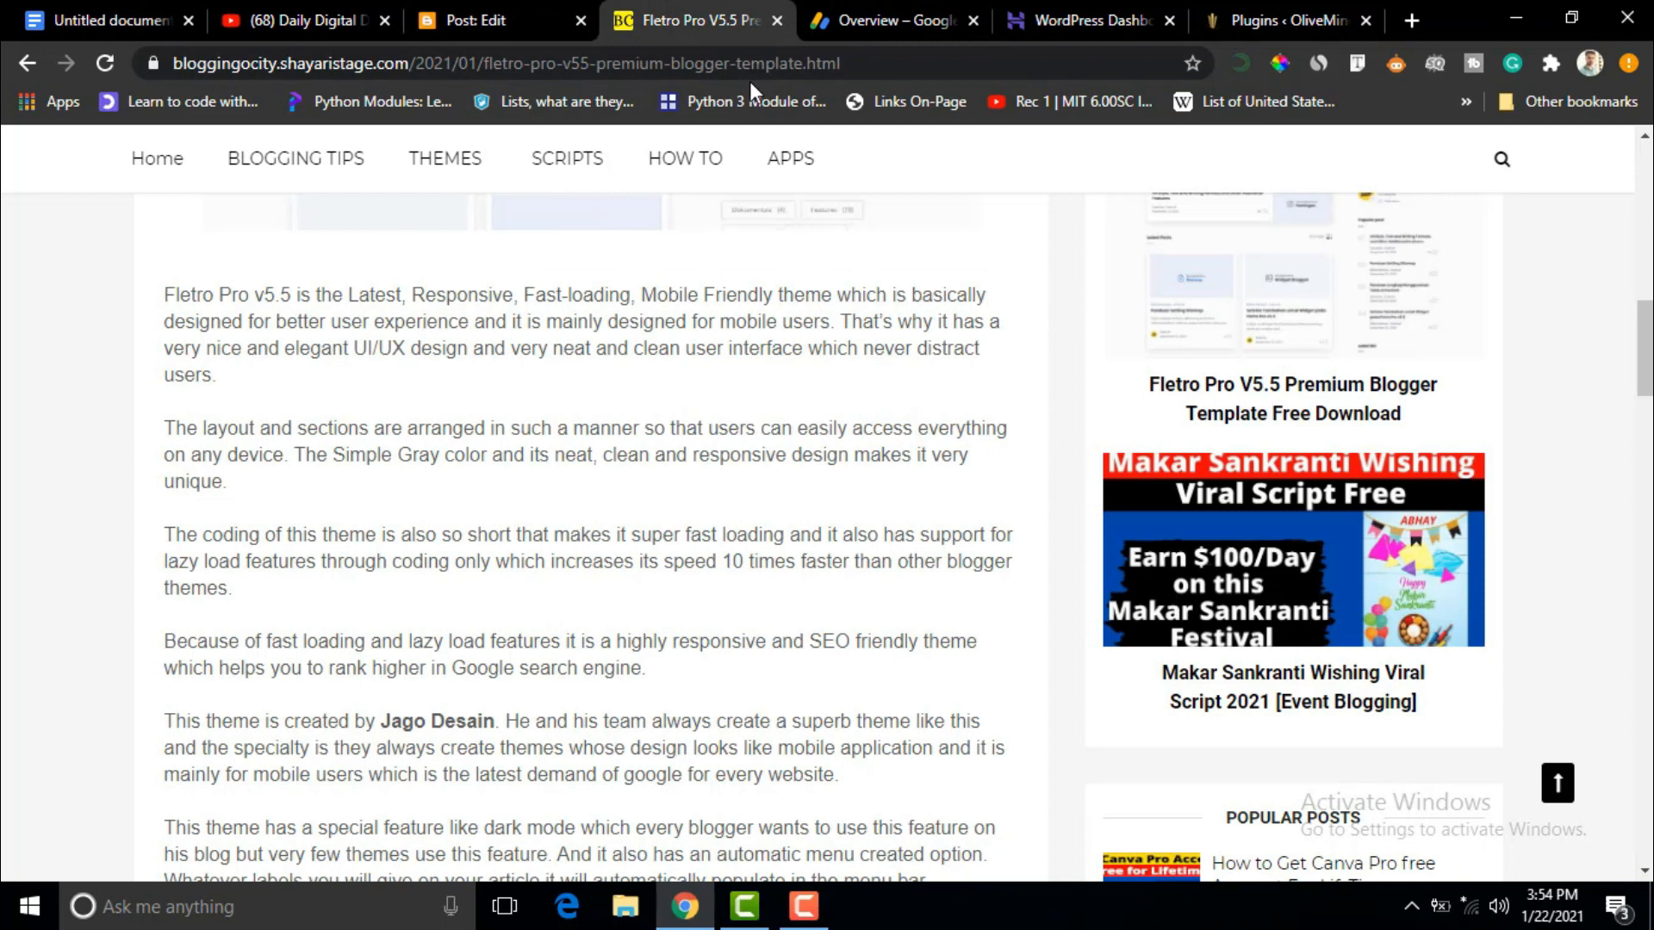
pyautogui.click(499, 20)
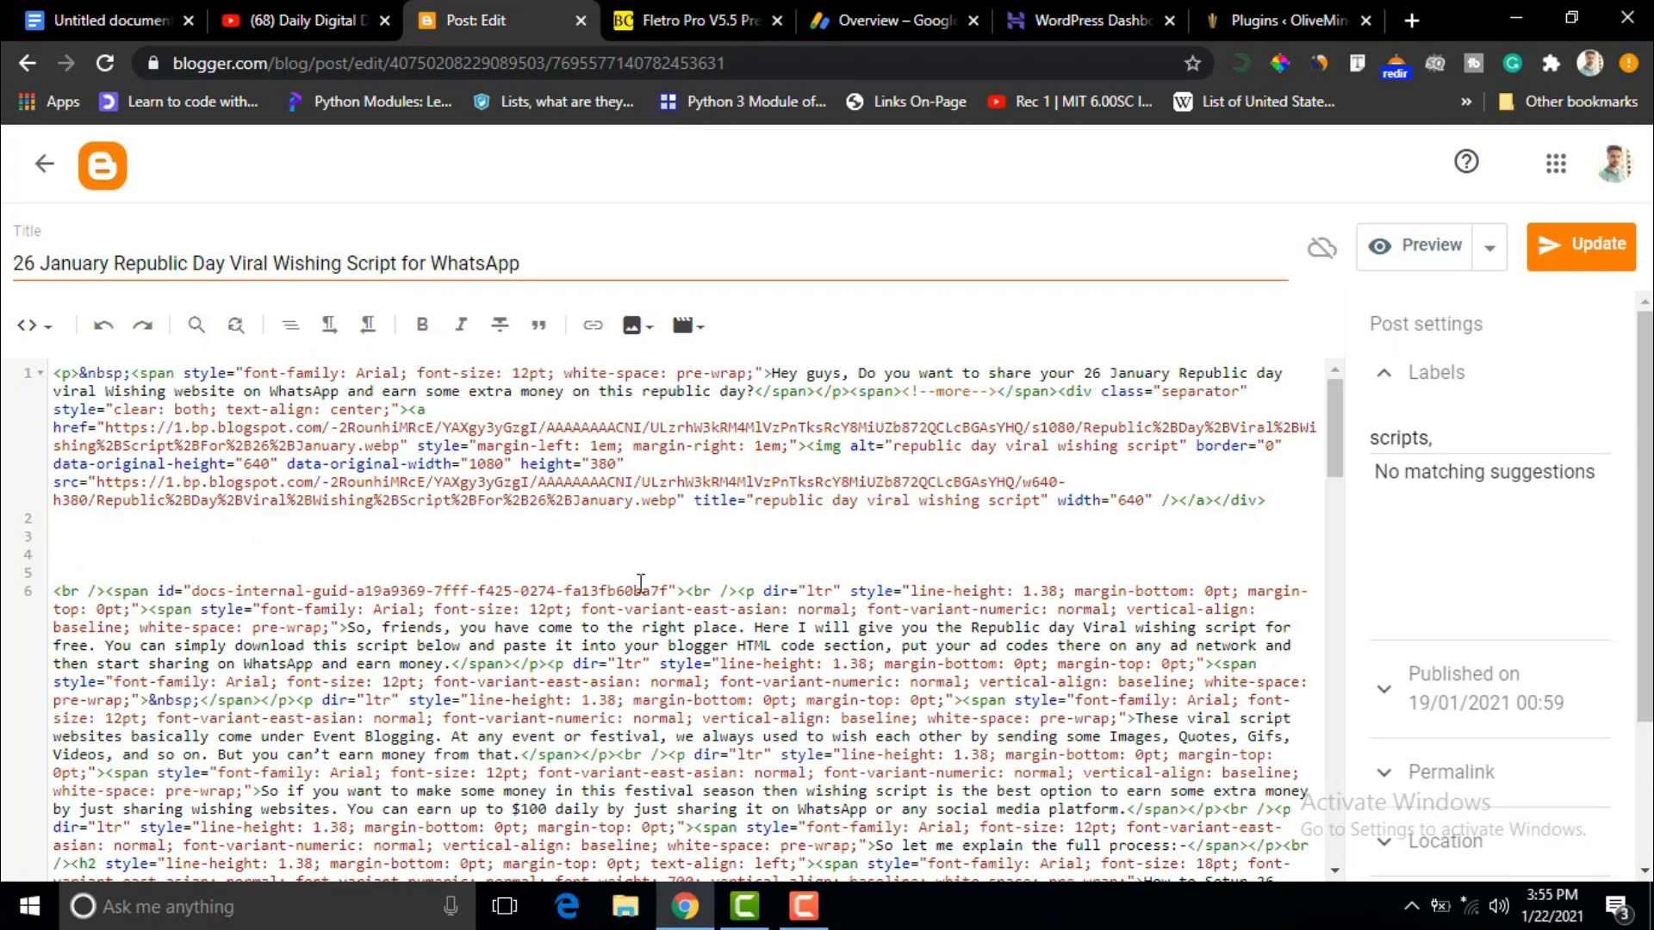
pyautogui.hotkey('ctrl', 'Tab')
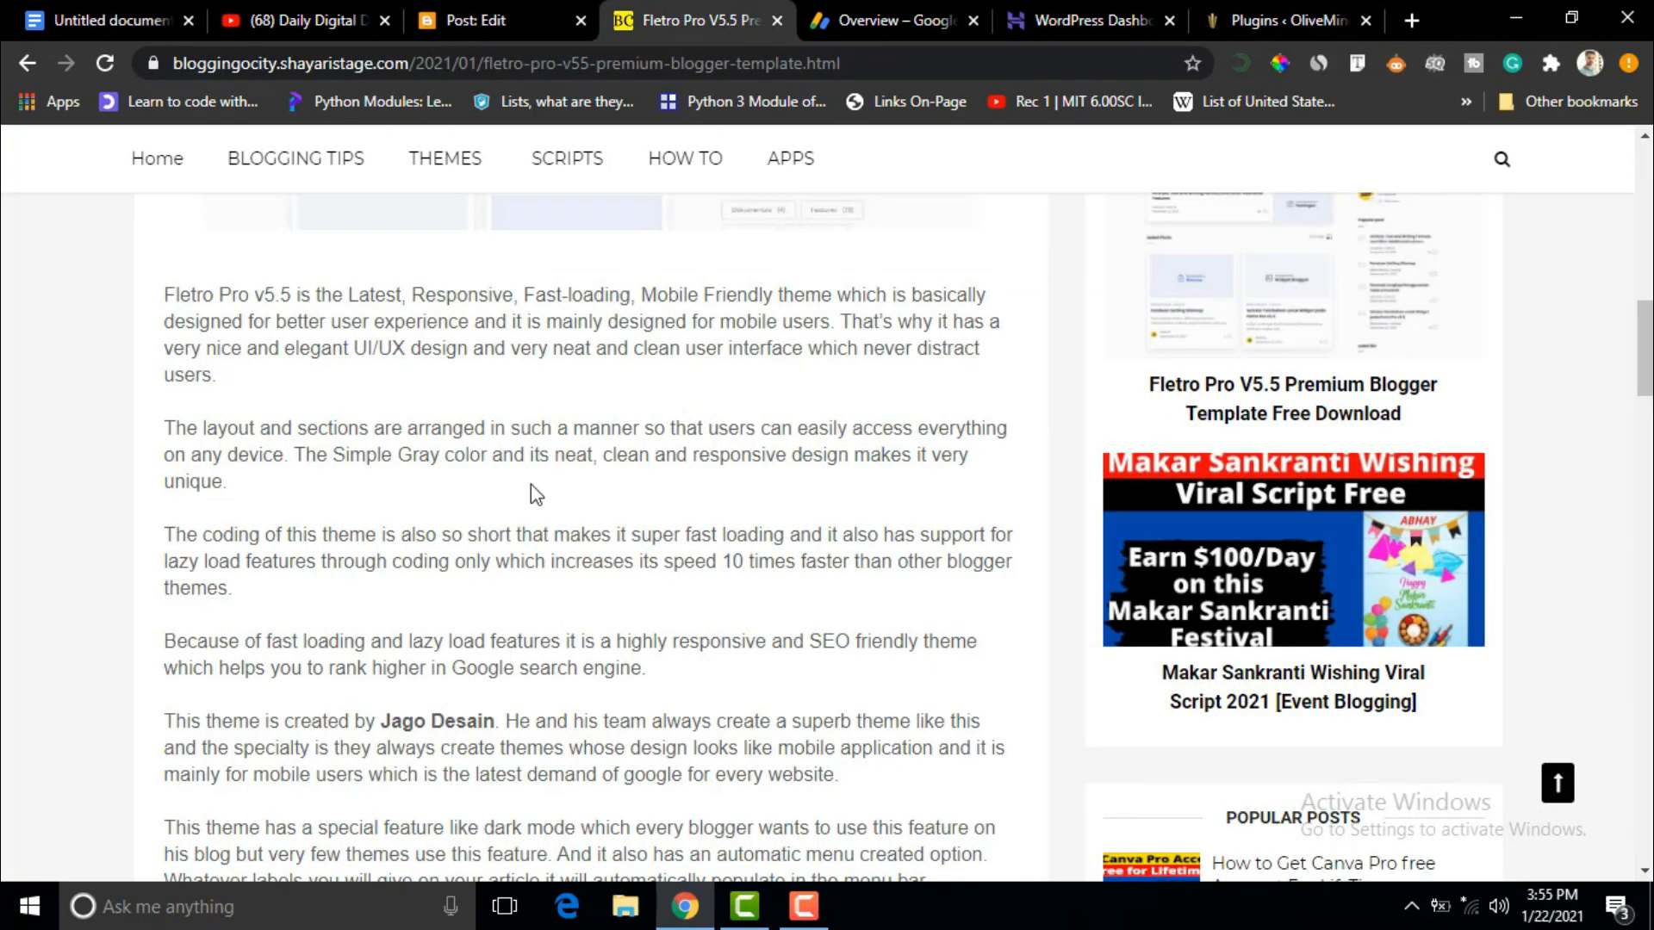
pyautogui.moveTo(1646, 398); pyautogui.dragTo(1646, 577)
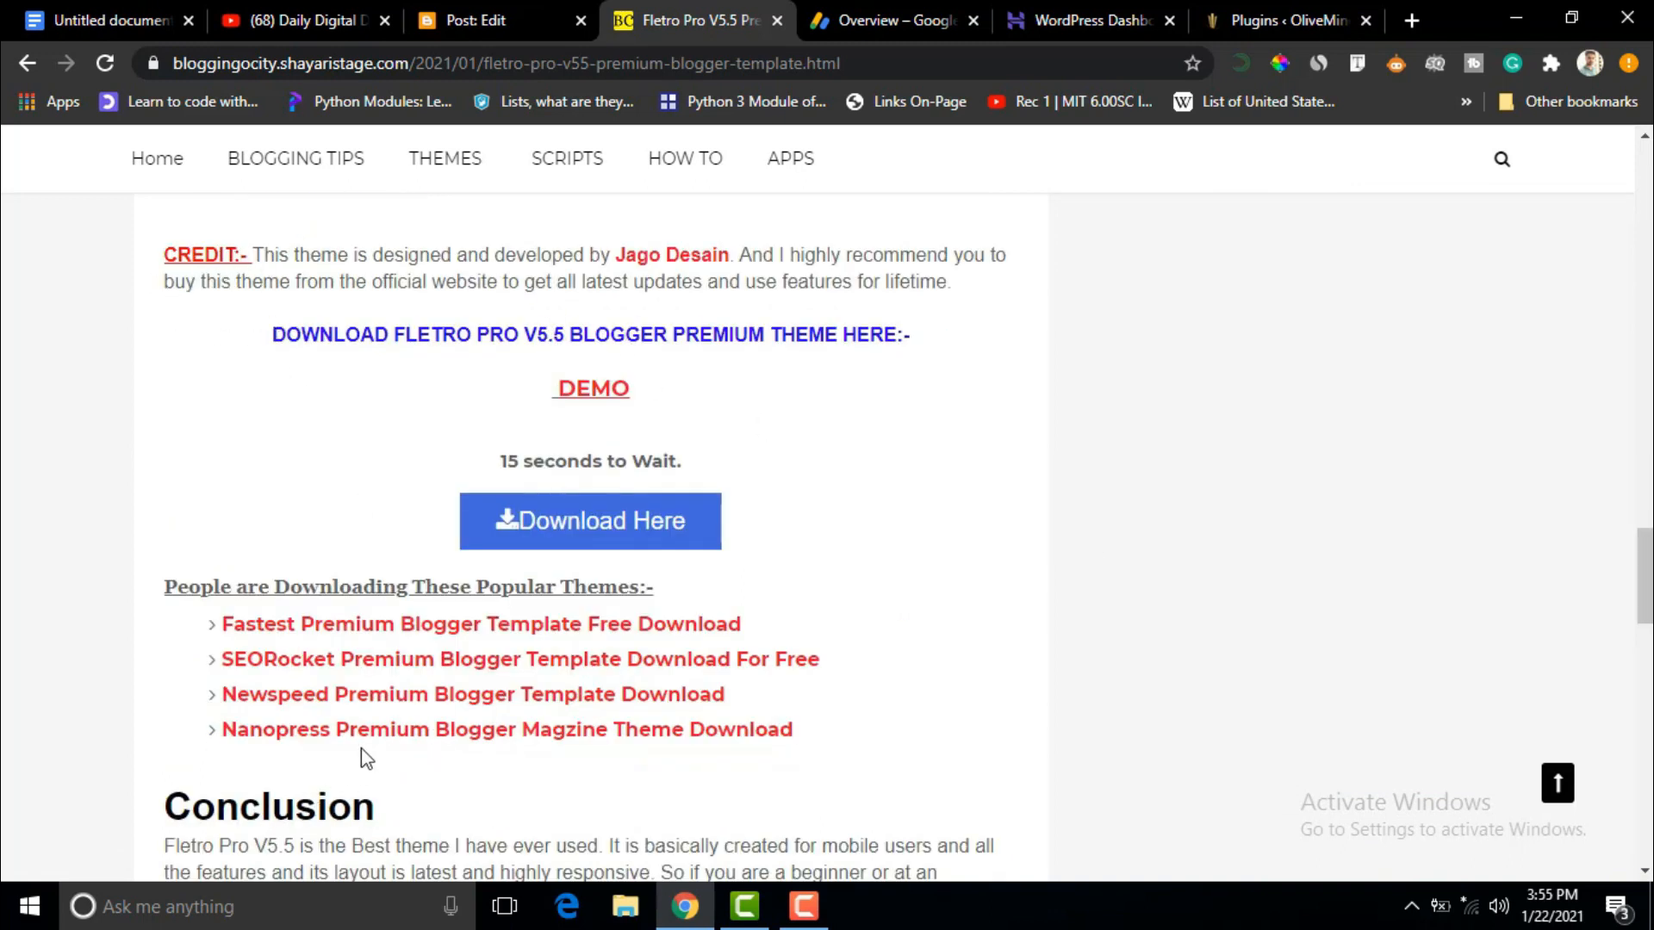
pyautogui.moveTo(177, 814); pyautogui.dragTo(425, 809)
pyautogui.hotkey('ctrl', 'c')
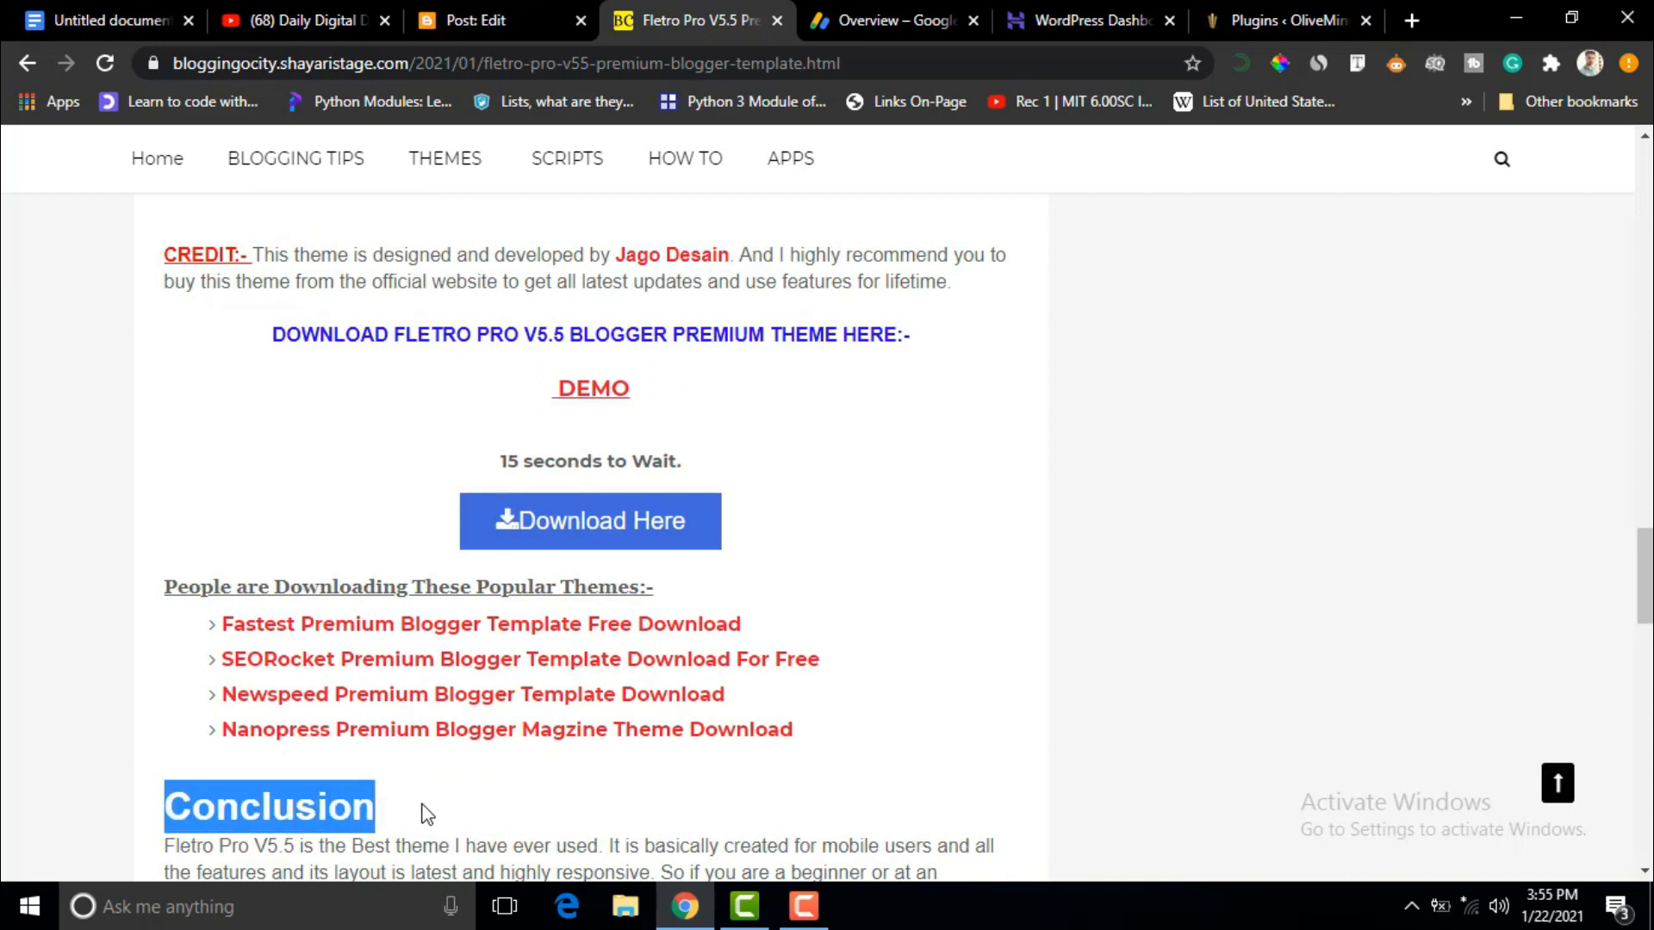
# Return to the Republic Day post's HTML code and find the word "Conclusion" in it.
pyautogui.click(474, 4)
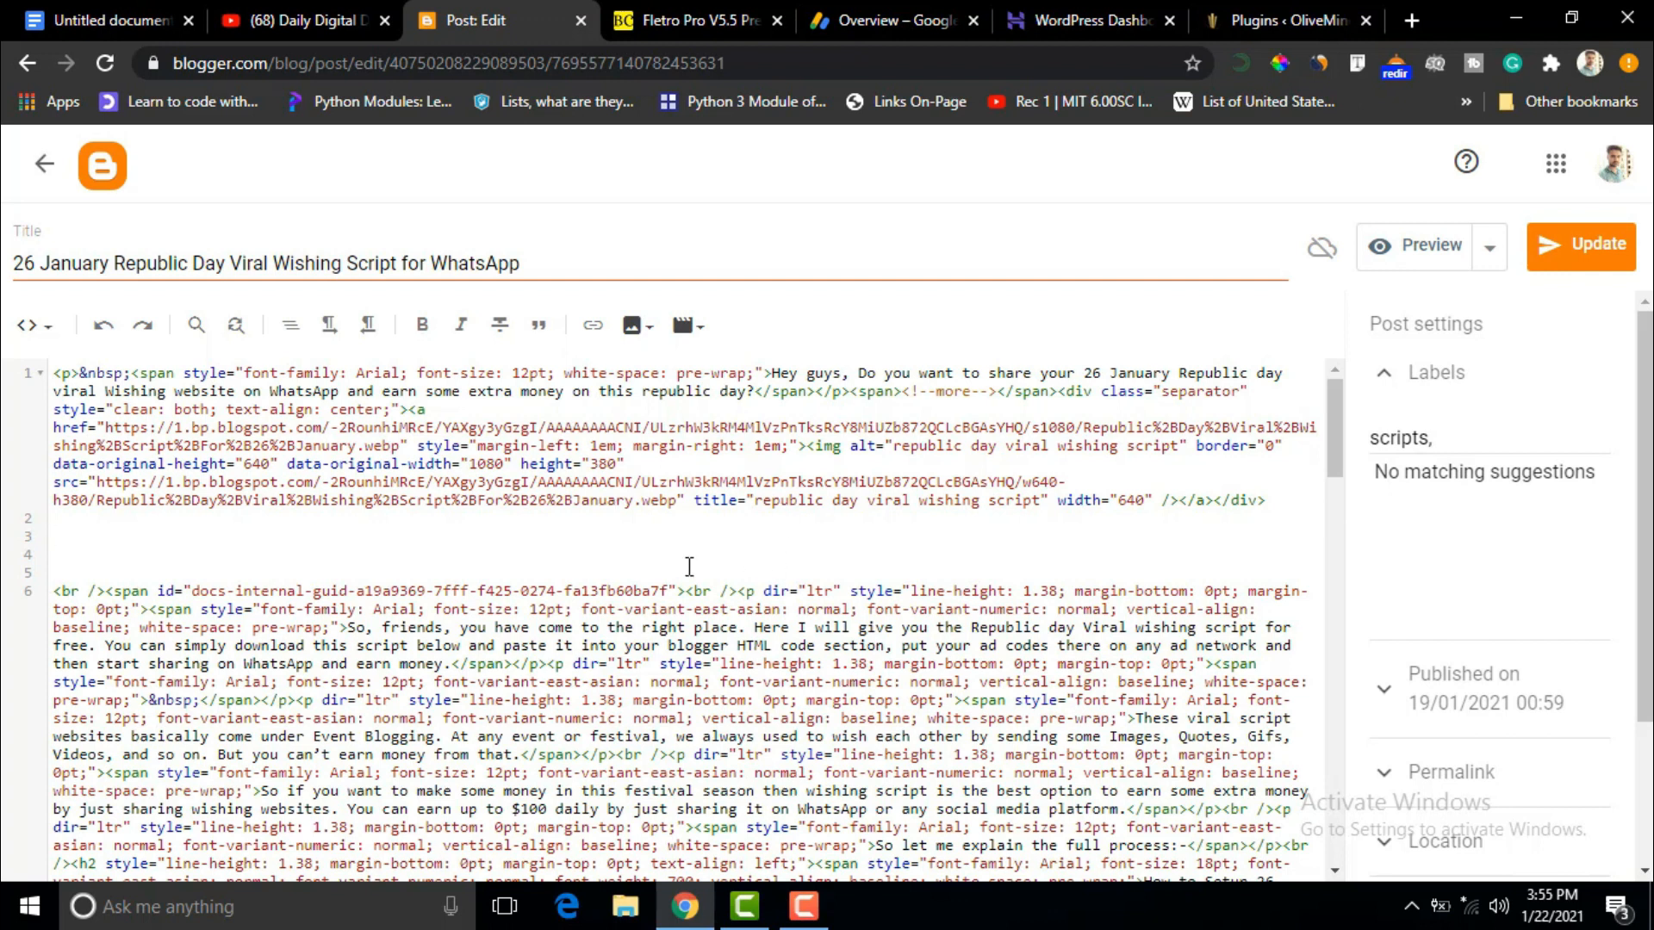
pyautogui.hotkey('ctrl', 'f')
pyautogui.hotkey('ctrl', 'v')
pyautogui.press('Return')
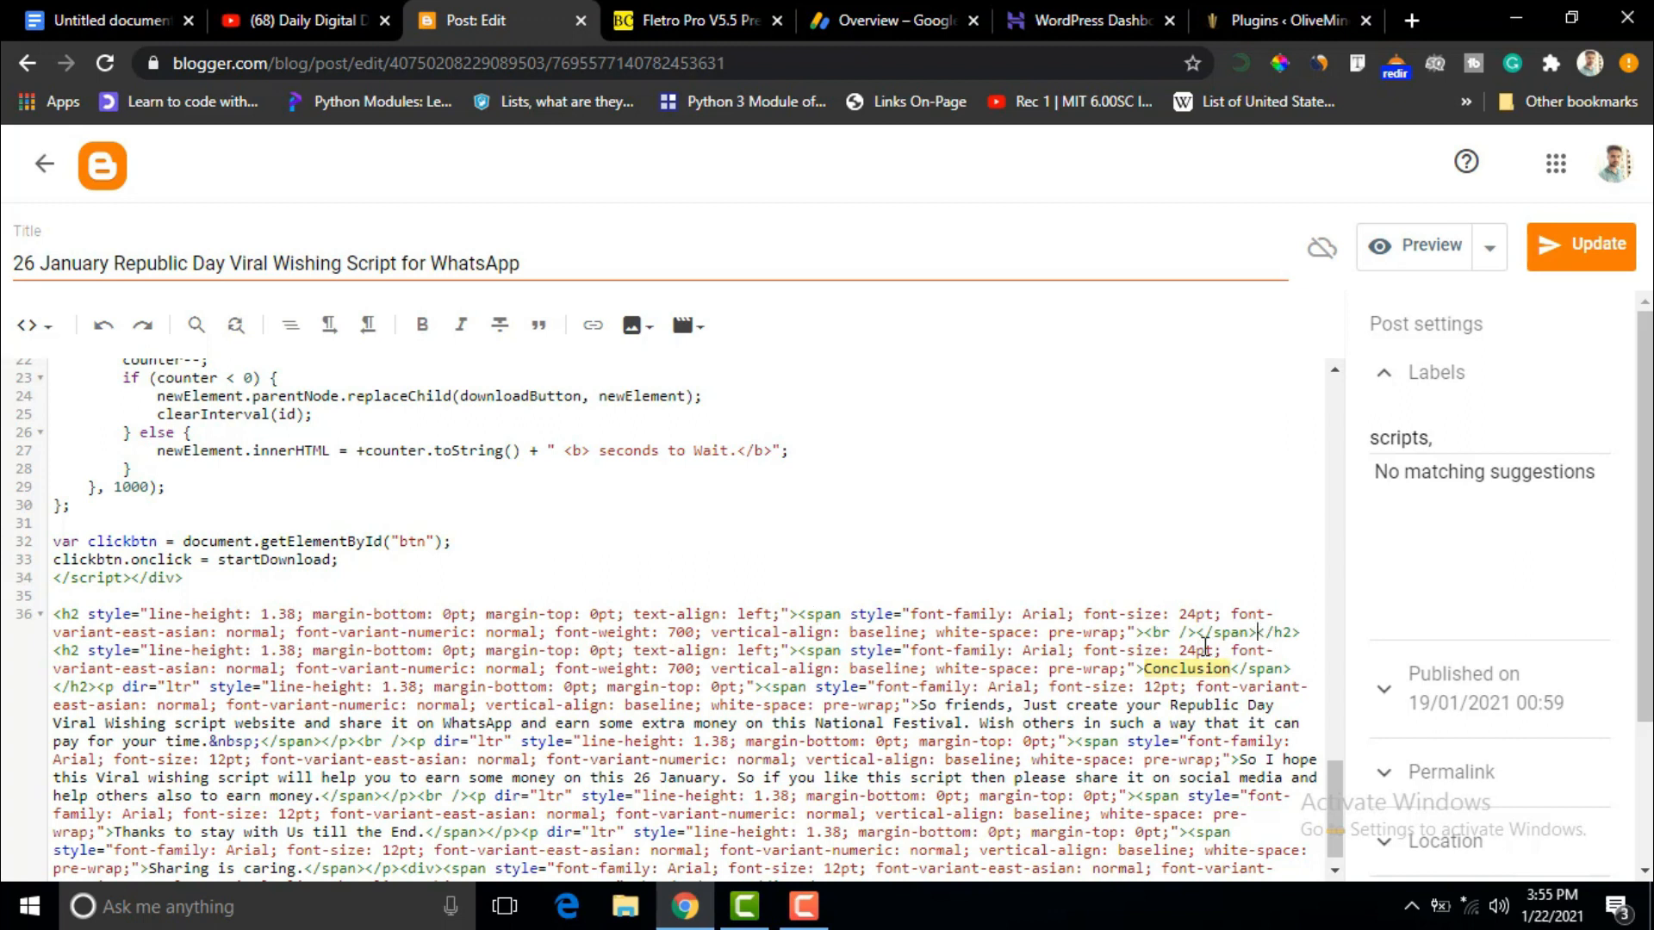
# Insert four line breaks before the closing style tag of the download button code and leave the post editor without updating.
pyautogui.scroll(4, 1344, 819)
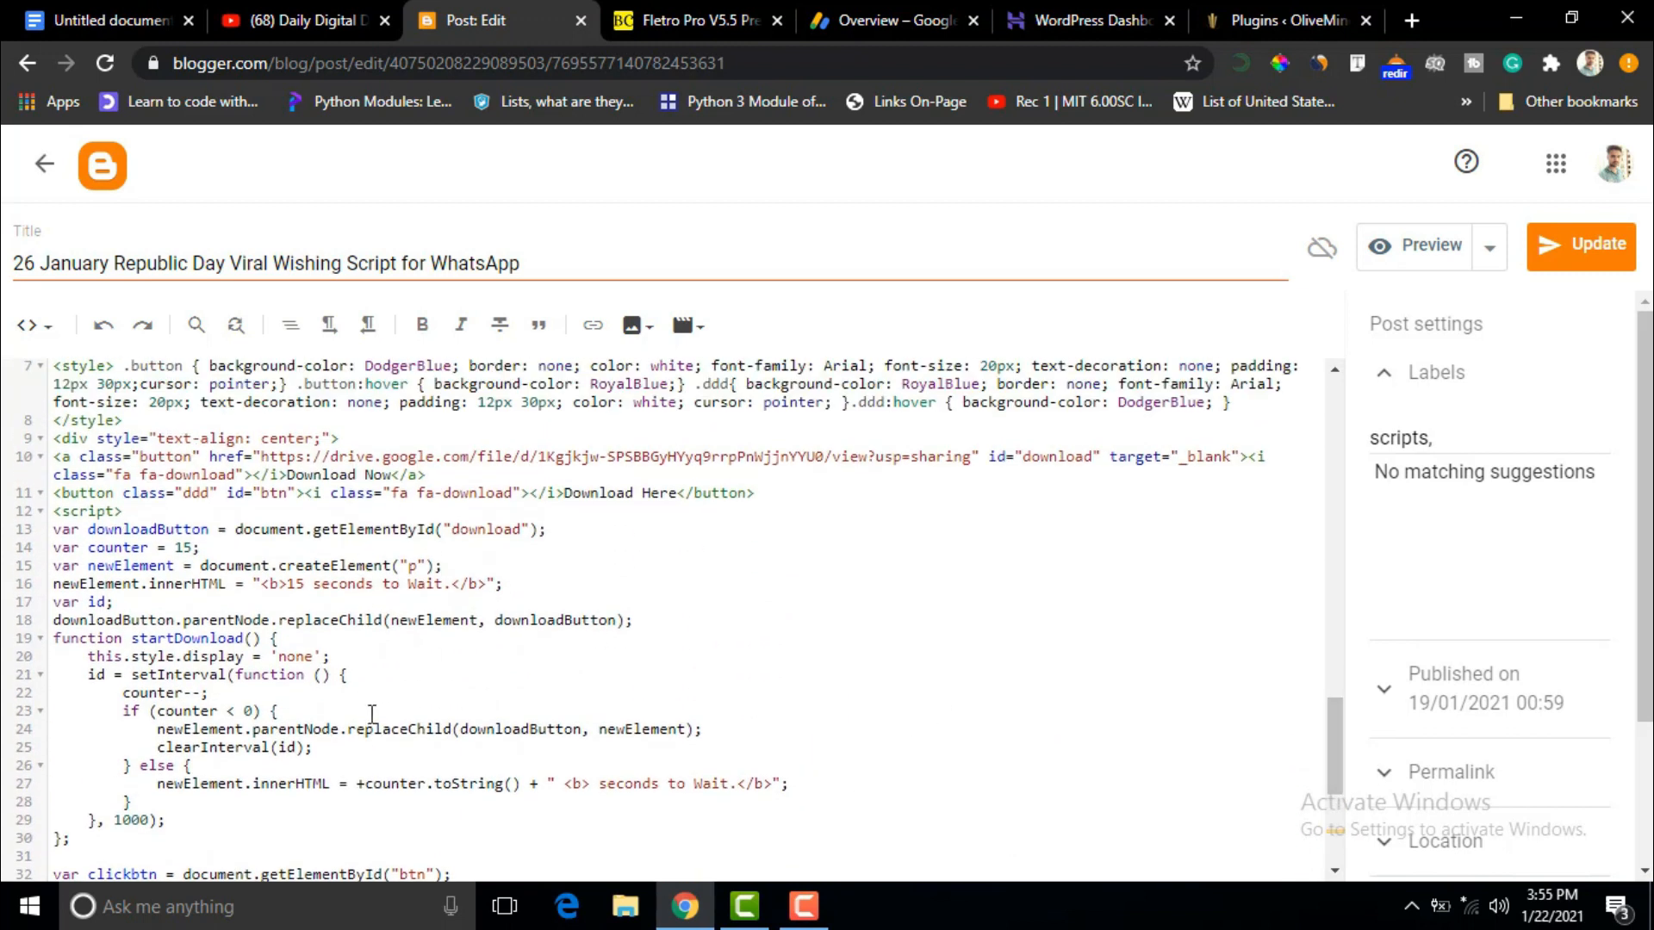
pyautogui.scroll(3, 1341, 722)
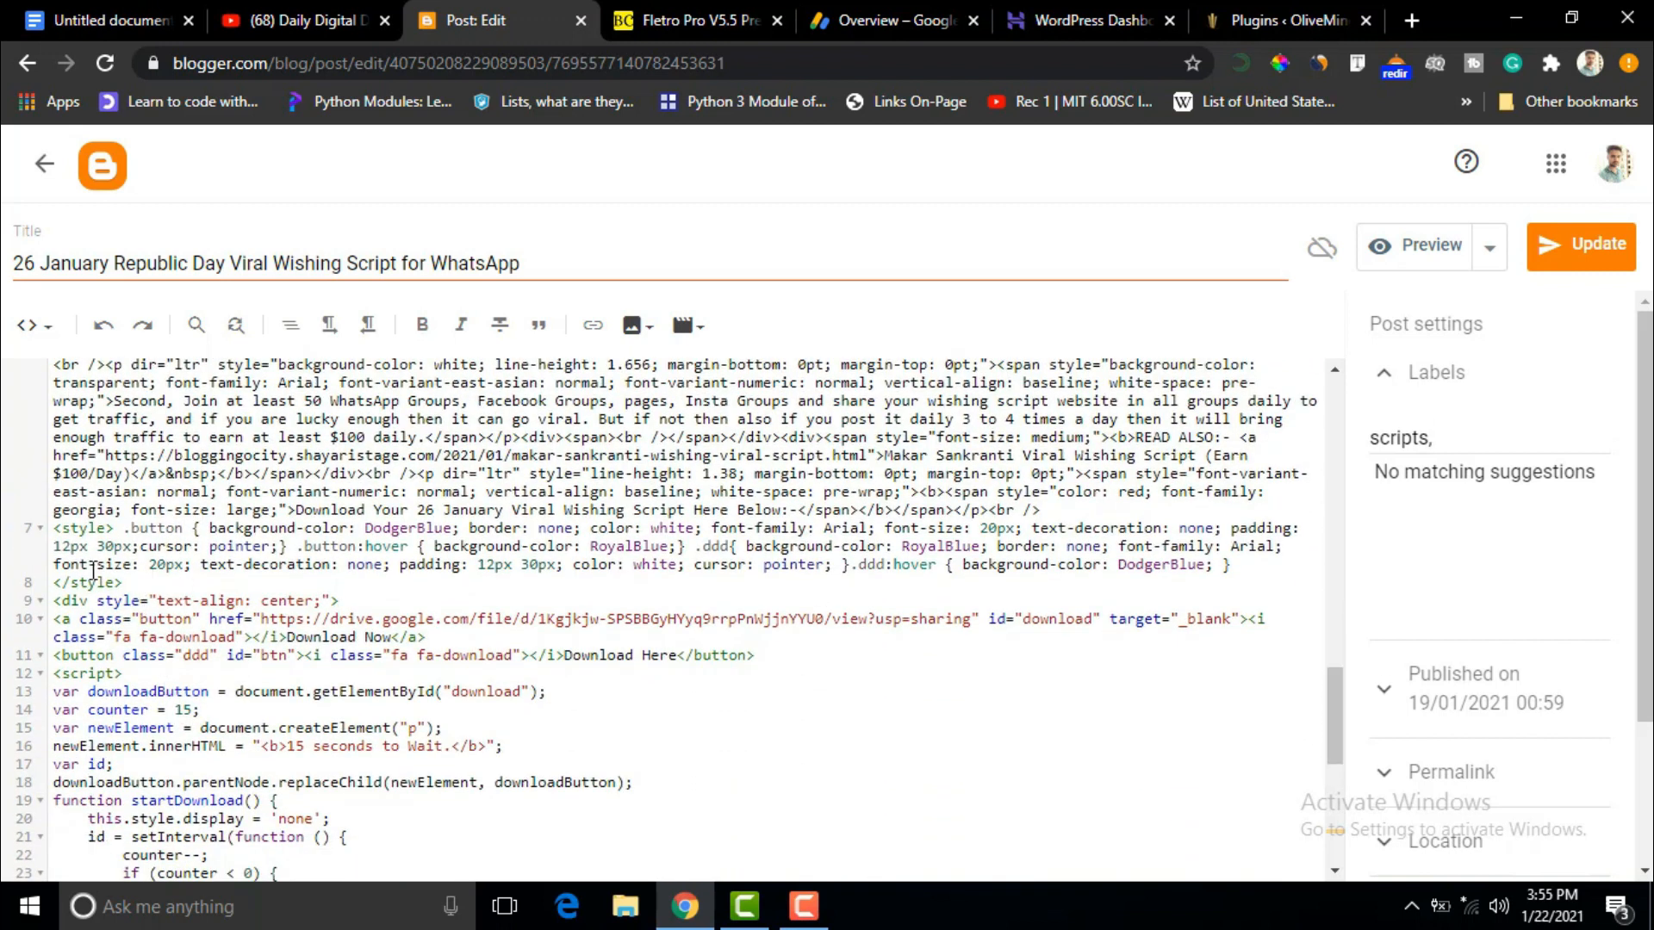
pyautogui.press('Return')
pyautogui.press('Return')
pyautogui.press('Return')
pyautogui.press('Return')
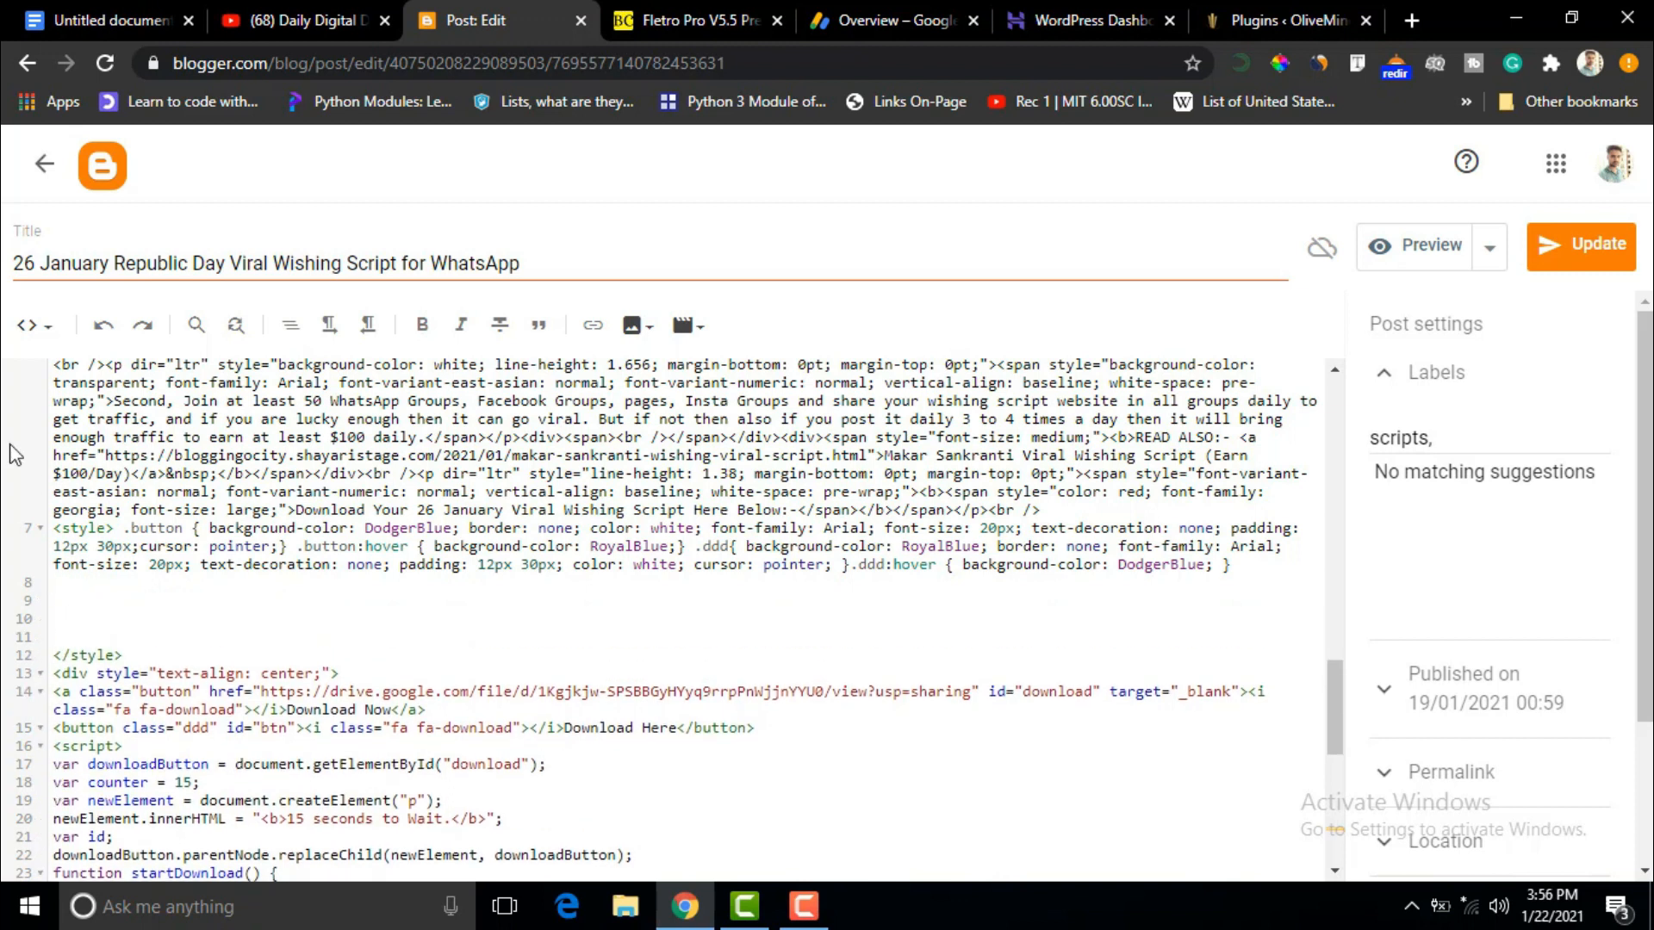
pyautogui.click(45, 164)
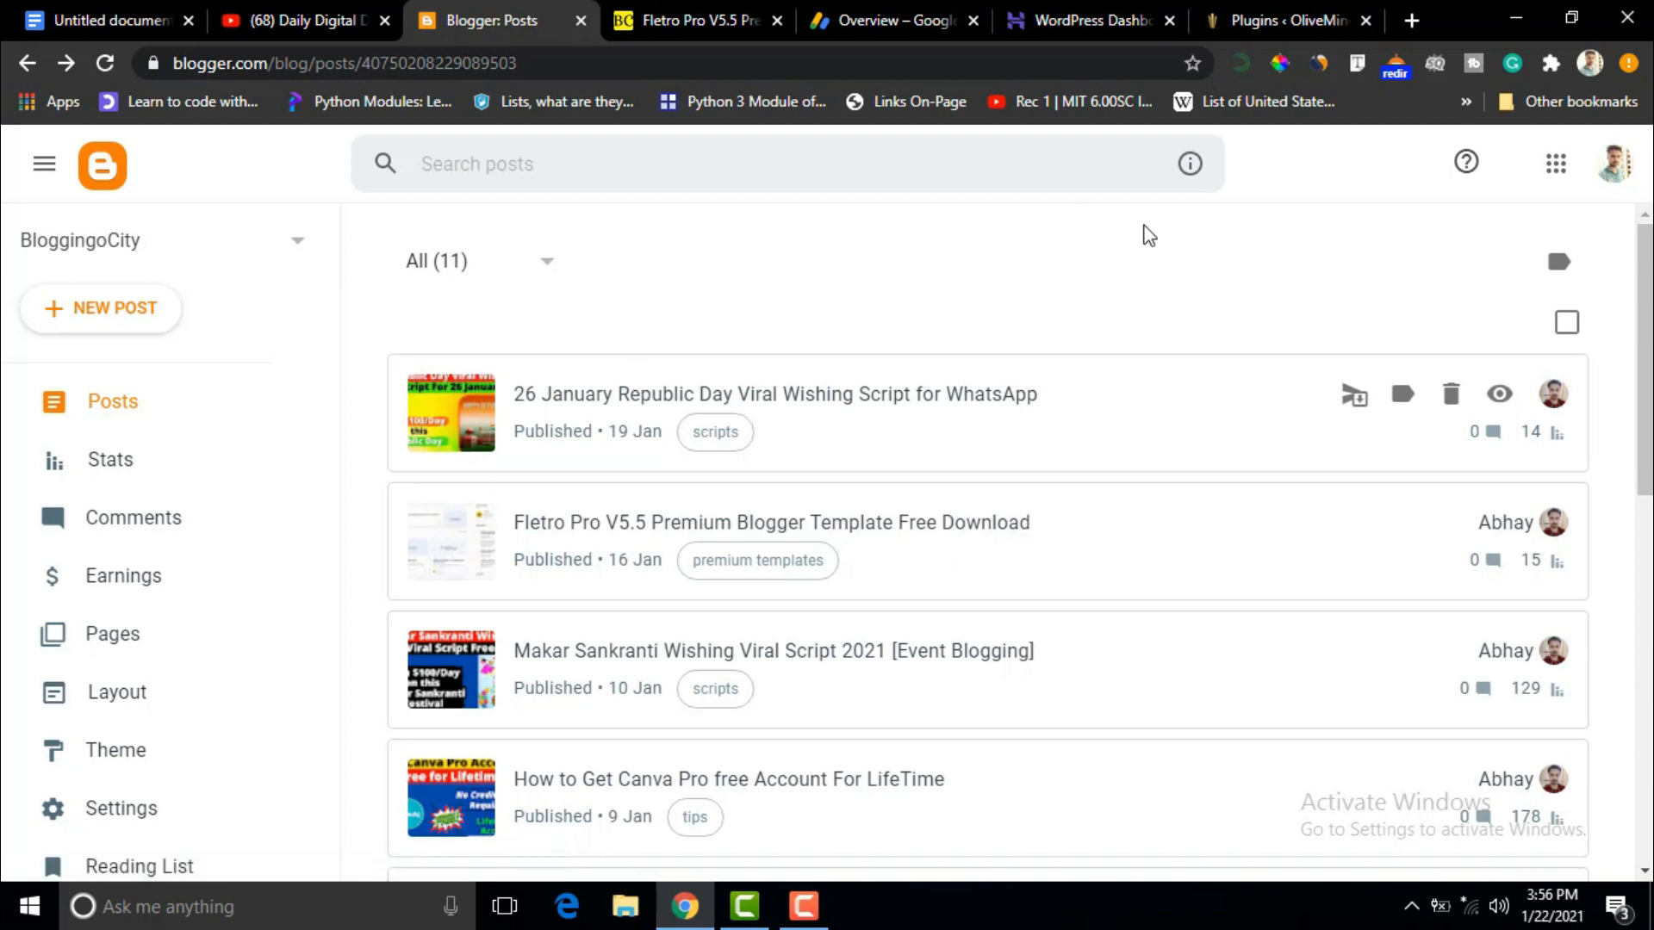
# Switch to the OliveMine WordPress plugins page and search the new plugins for "ads inserter".
pyautogui.click(1280, 3)
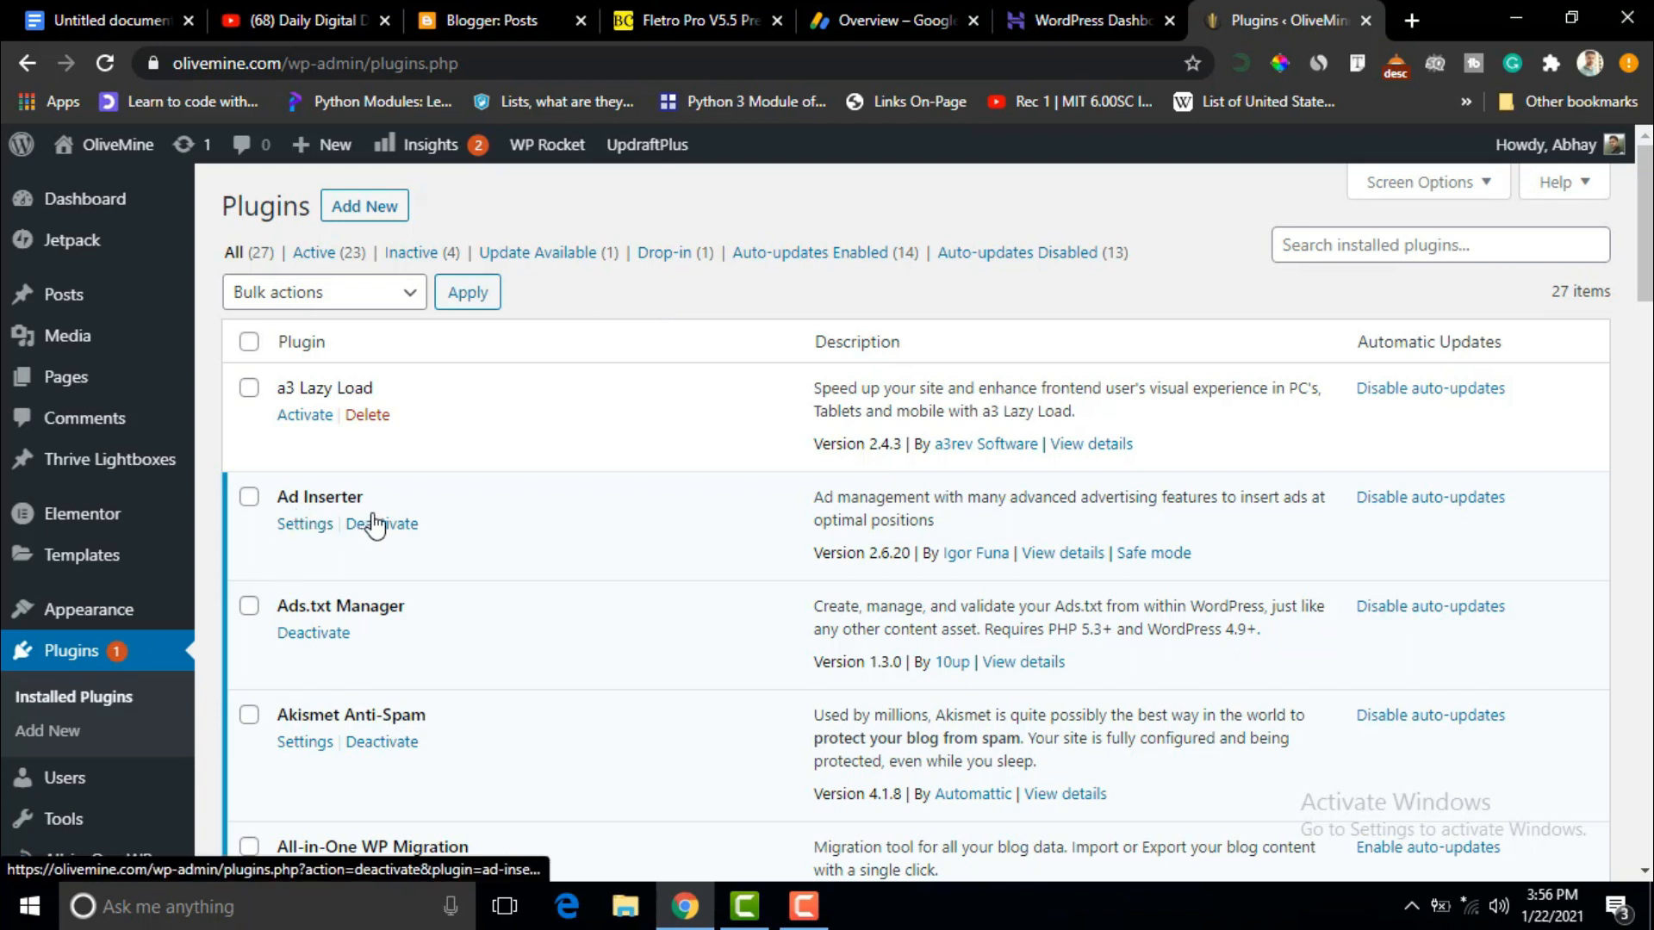
pyautogui.click(366, 217)
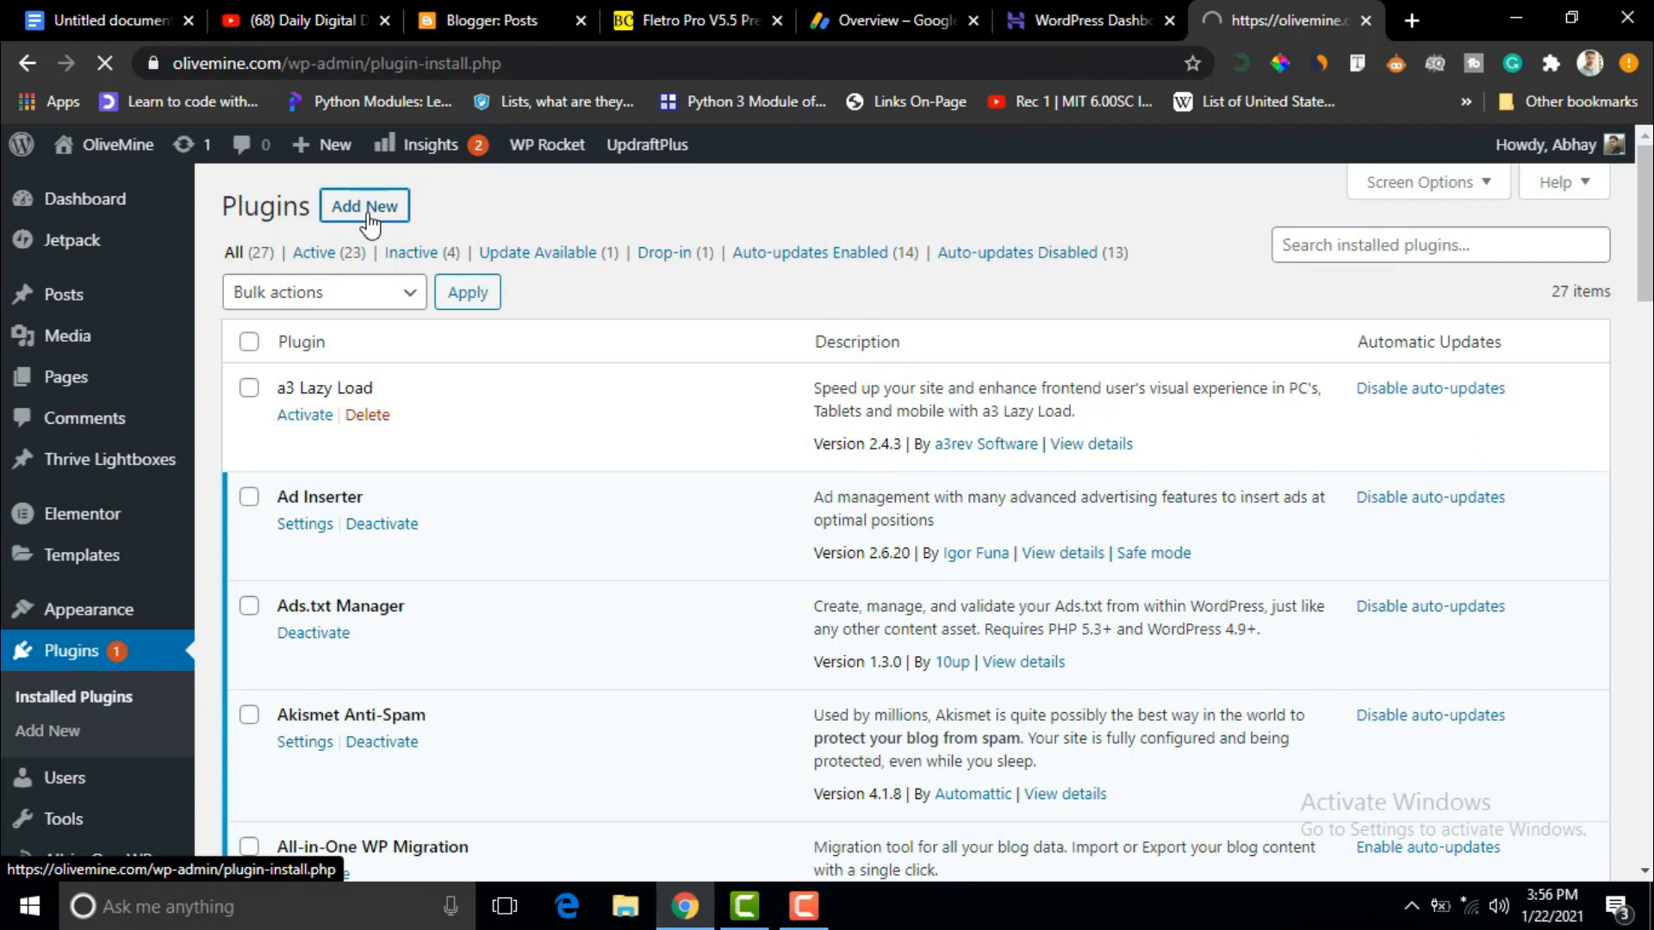
pyautogui.click(1329, 274)
pyautogui.write('ads inserter')
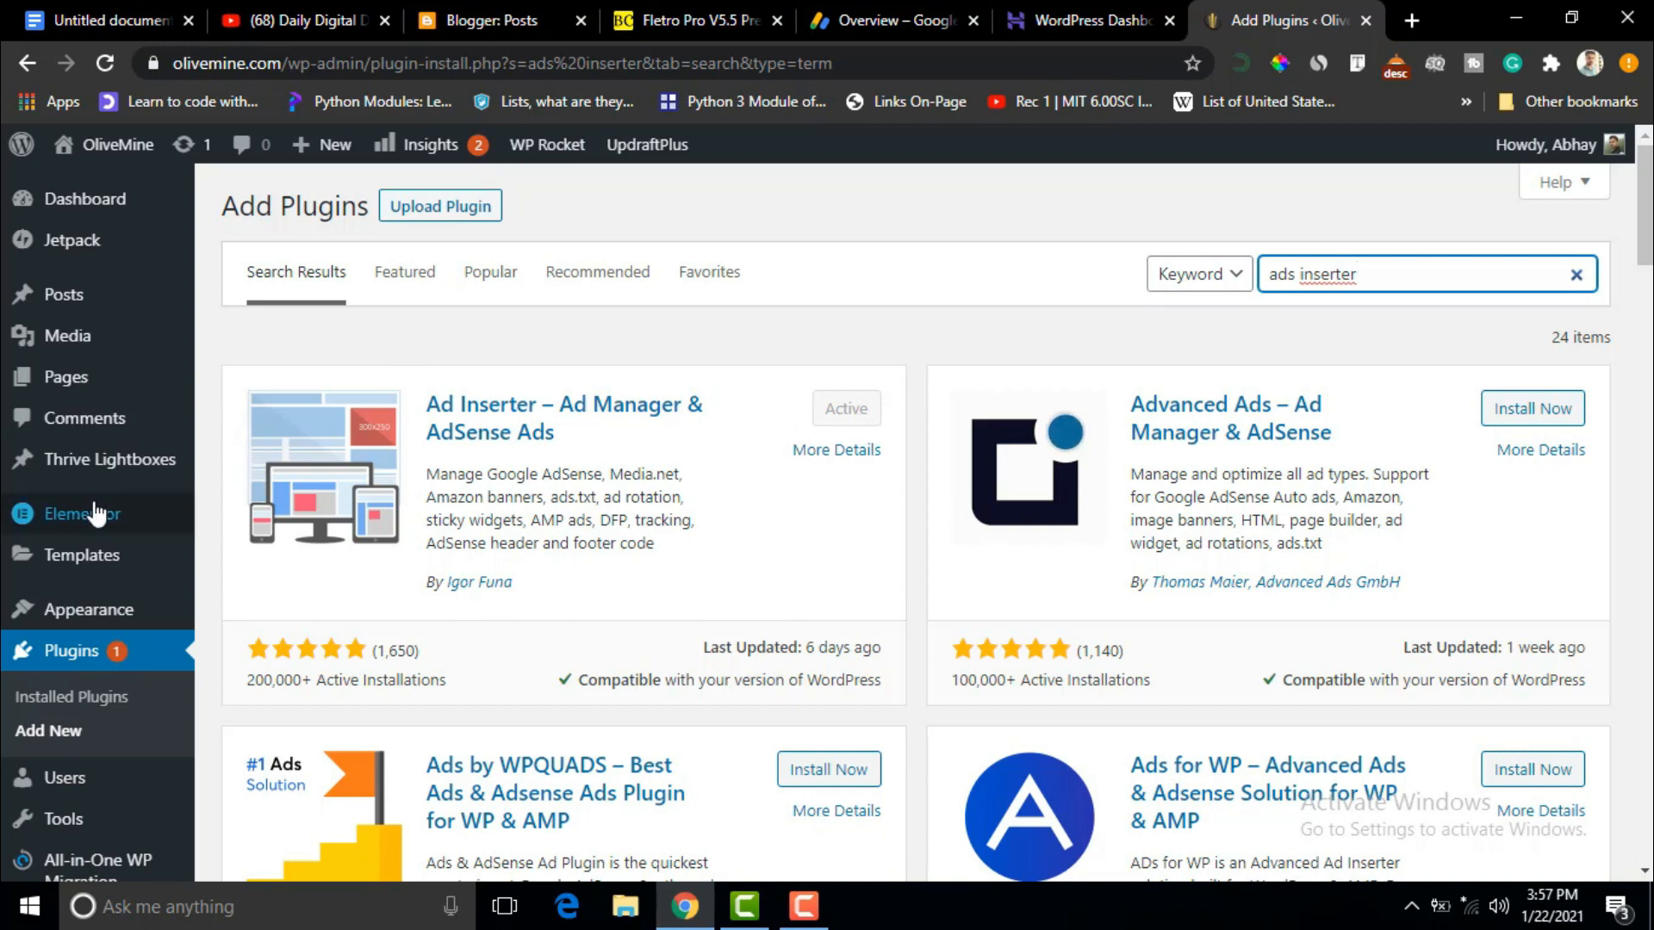
# Open the installed Ad Inserter plugin's settings and examine Block 1's ad code, page types, insertion options and paragraph number.
pyautogui.click(76, 665)
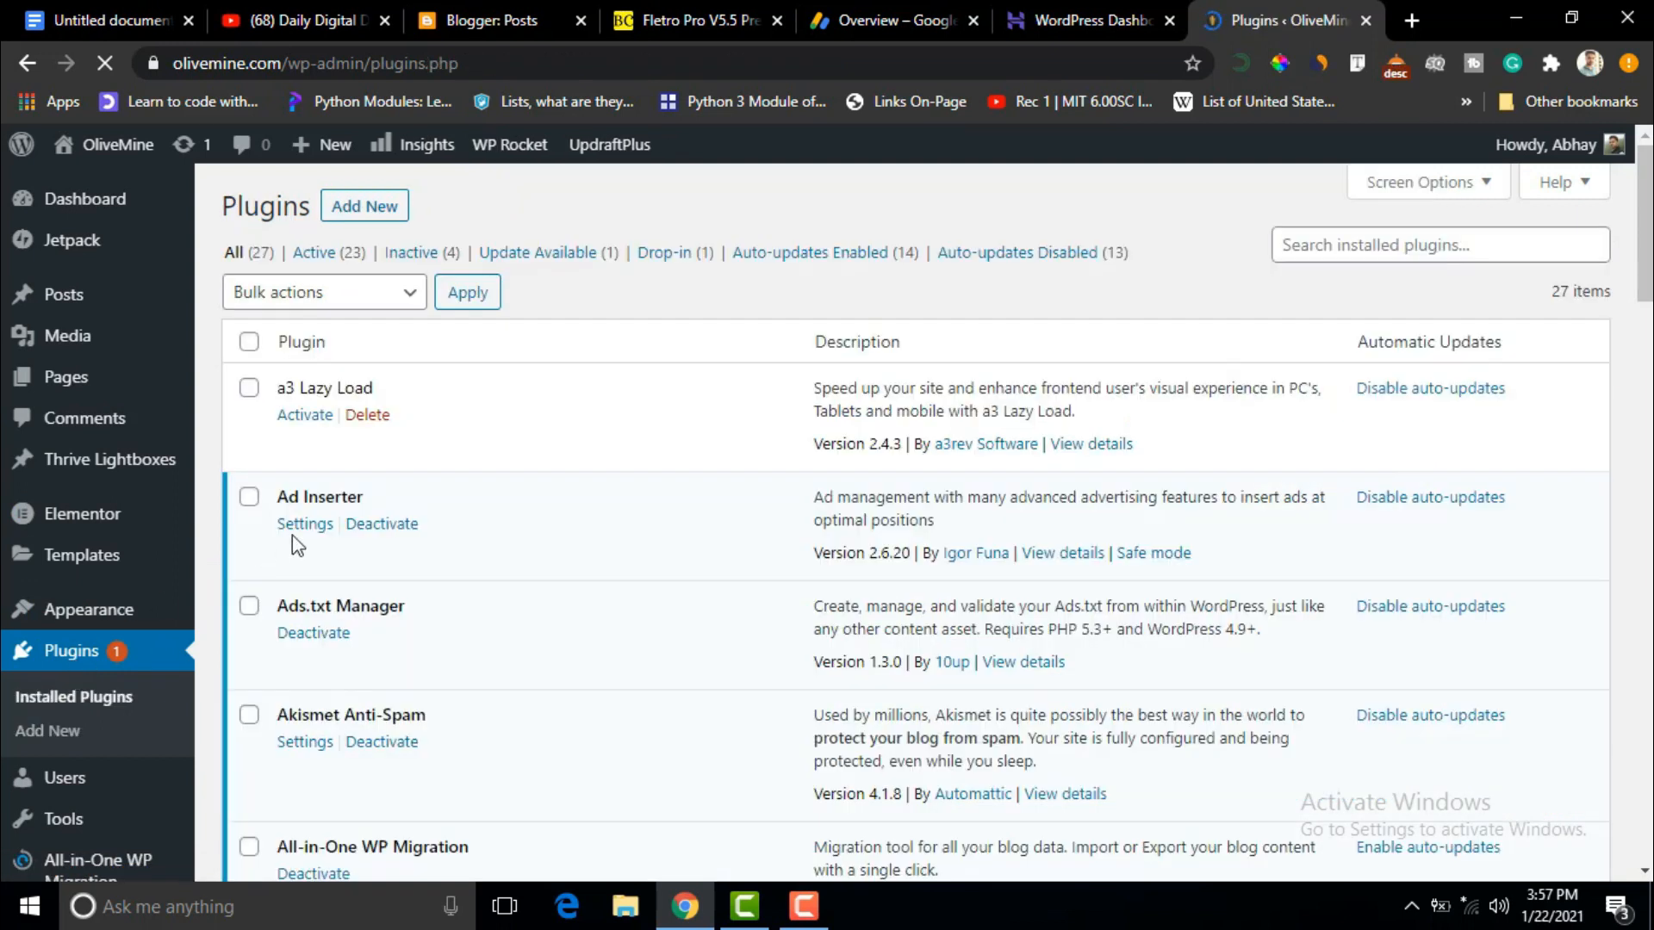
pyautogui.click(305, 524)
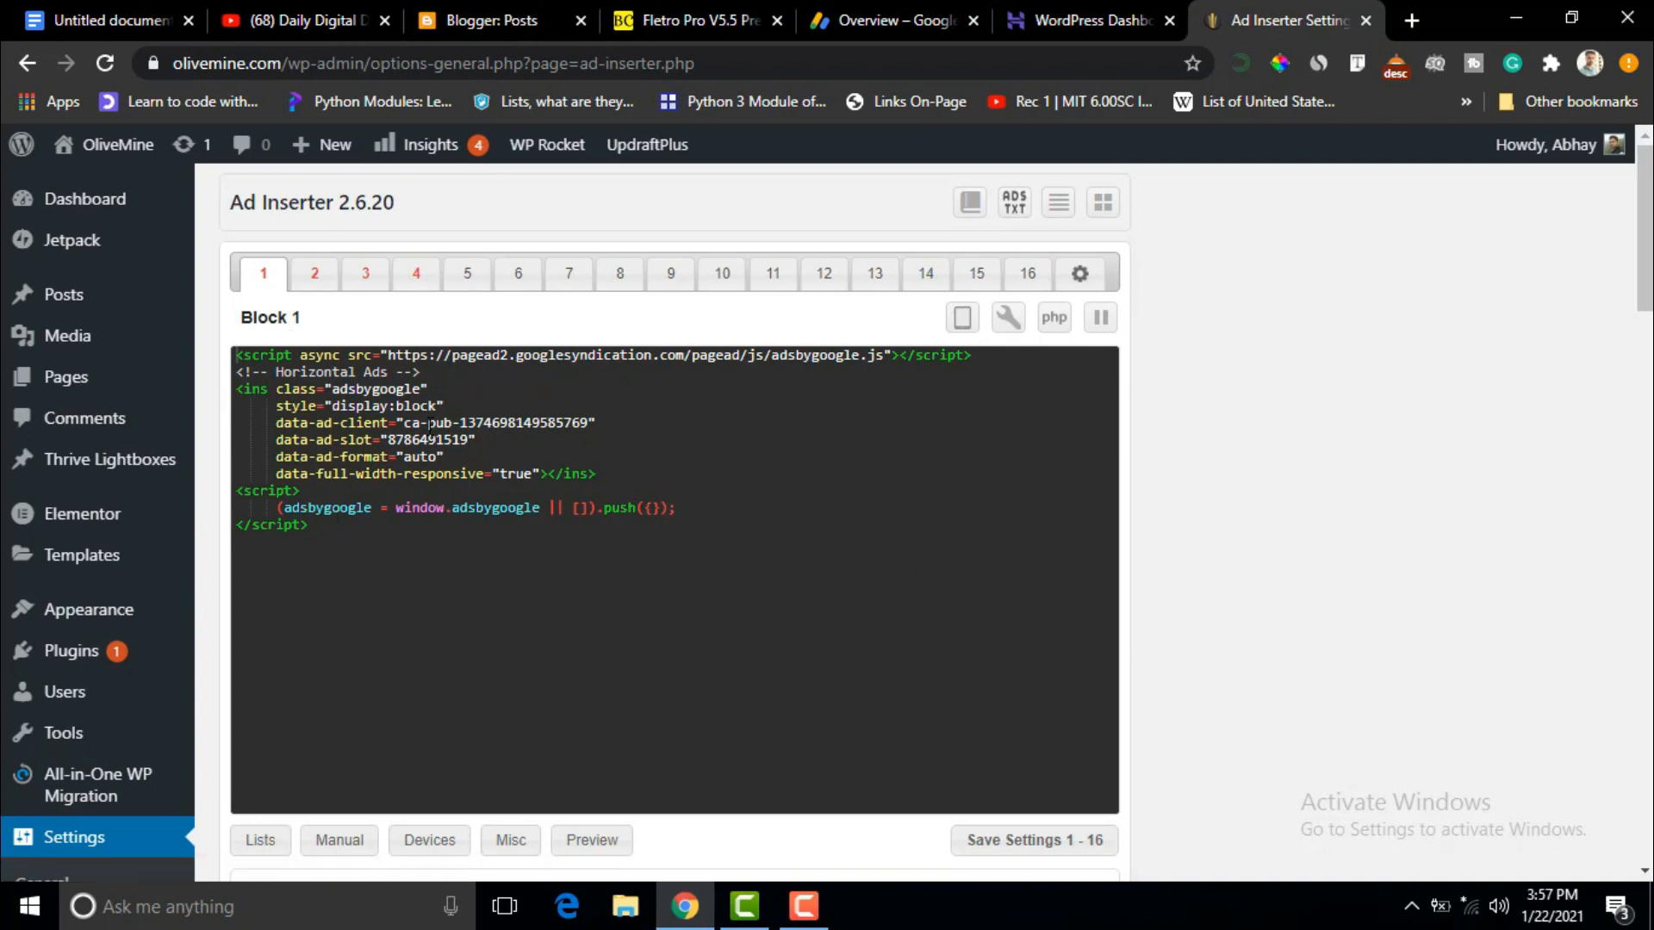
pyautogui.moveTo(1649, 253); pyautogui.dragTo(1649, 351)
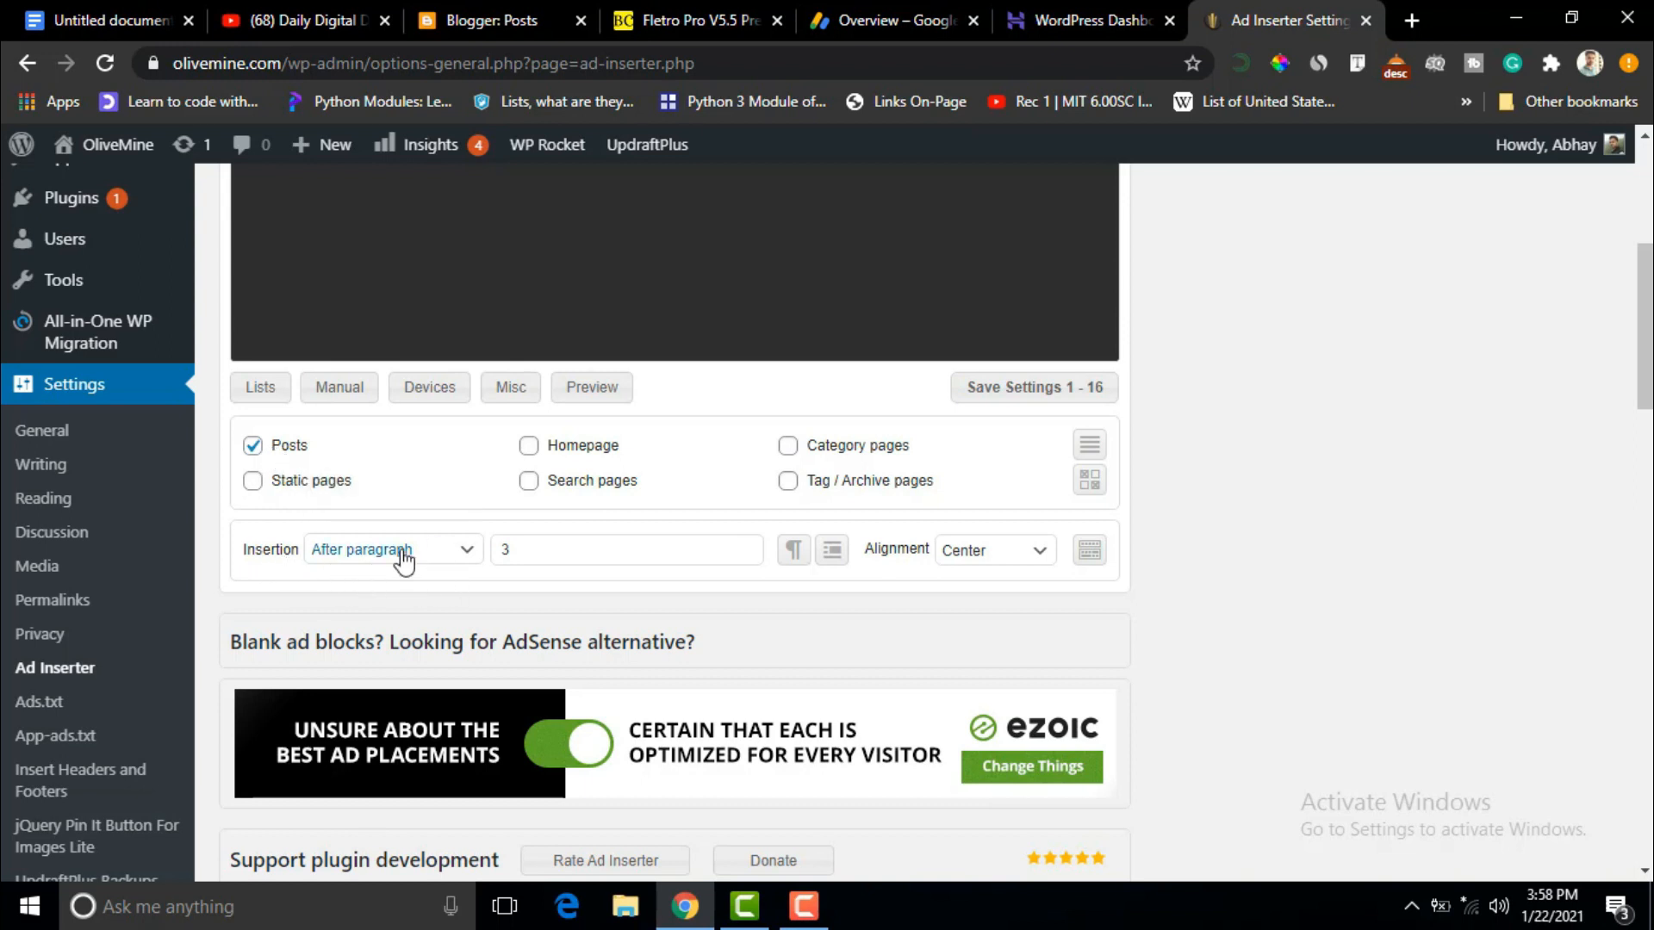
pyautogui.click(470, 556)
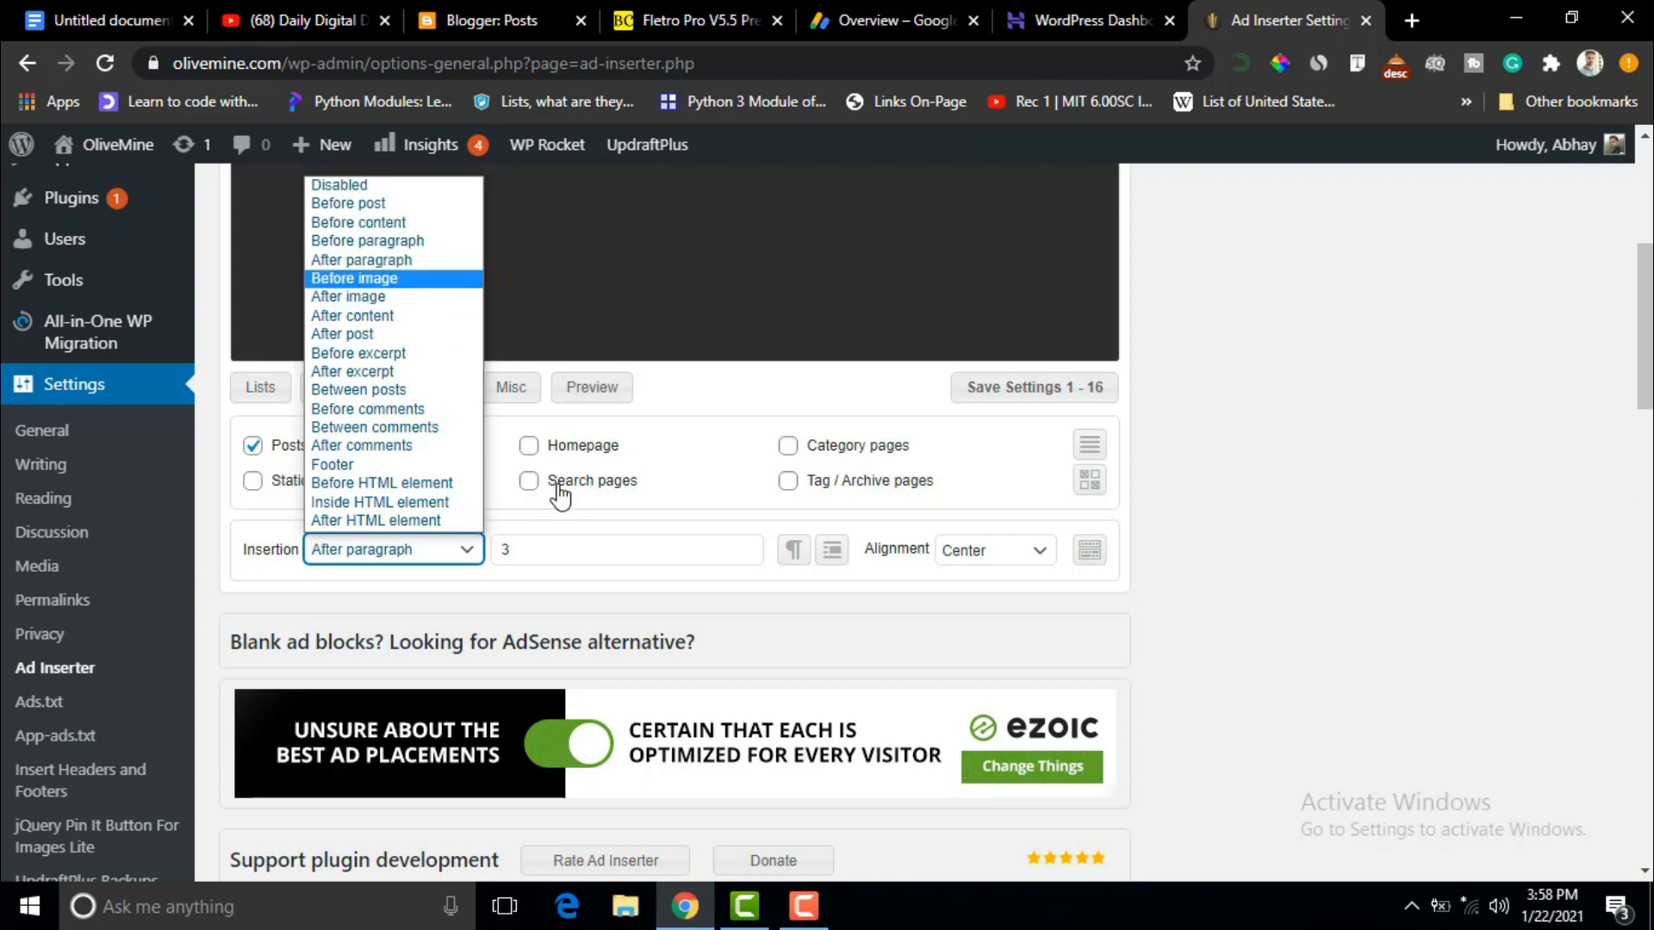
pyautogui.click(530, 520)
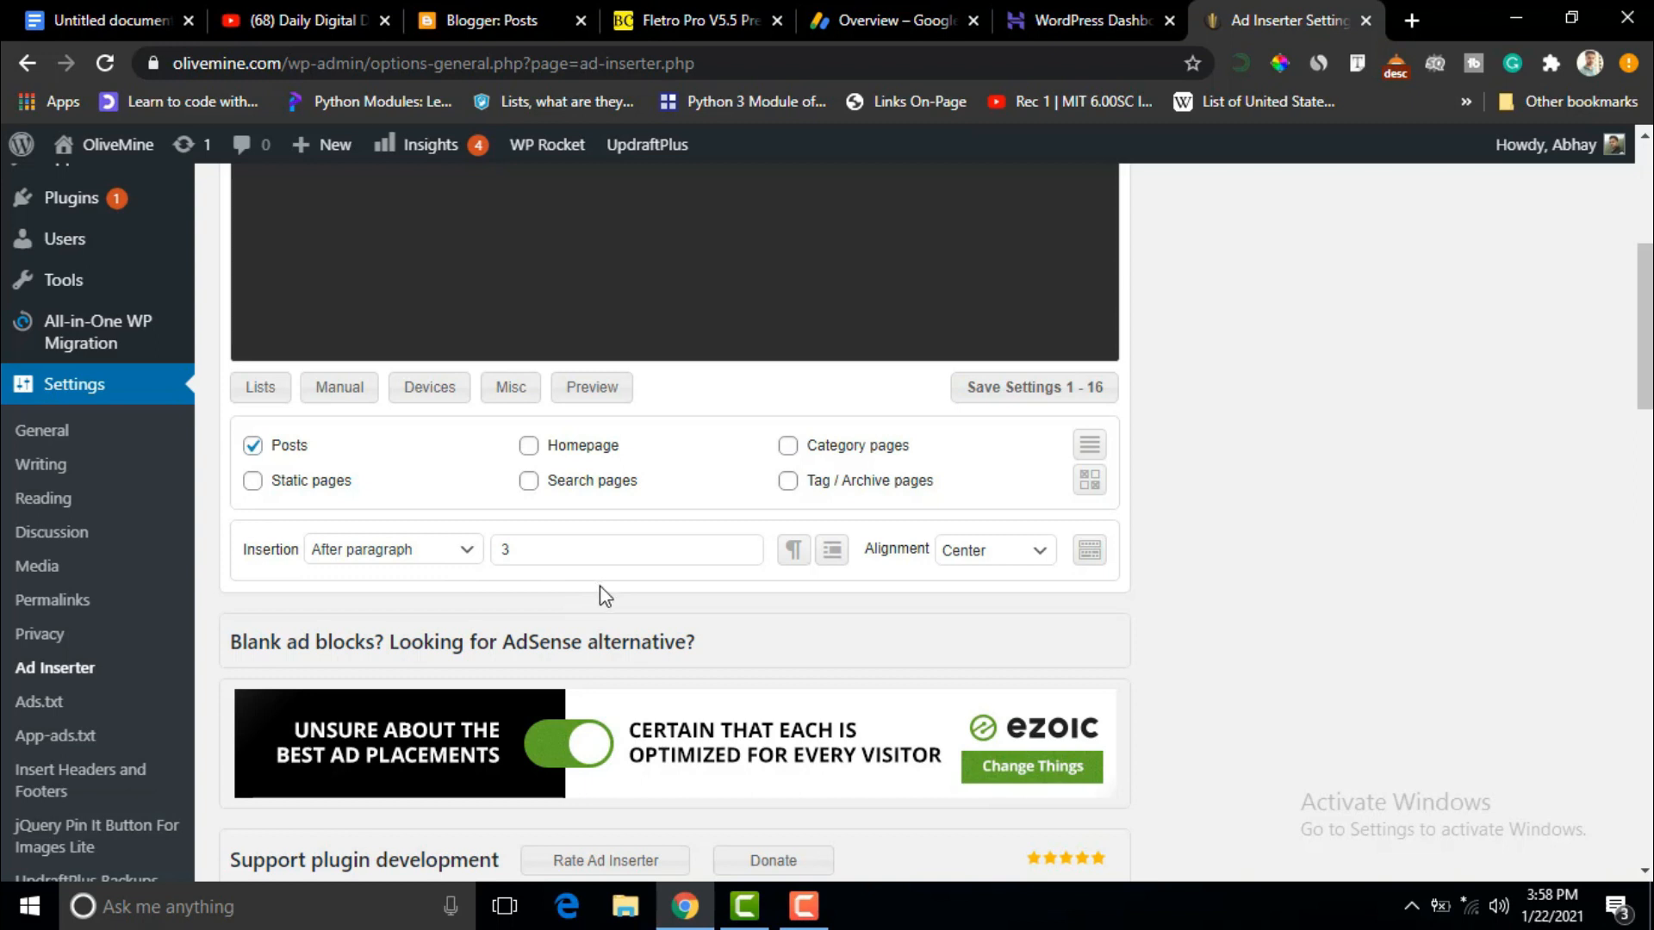
pyautogui.click(587, 547)
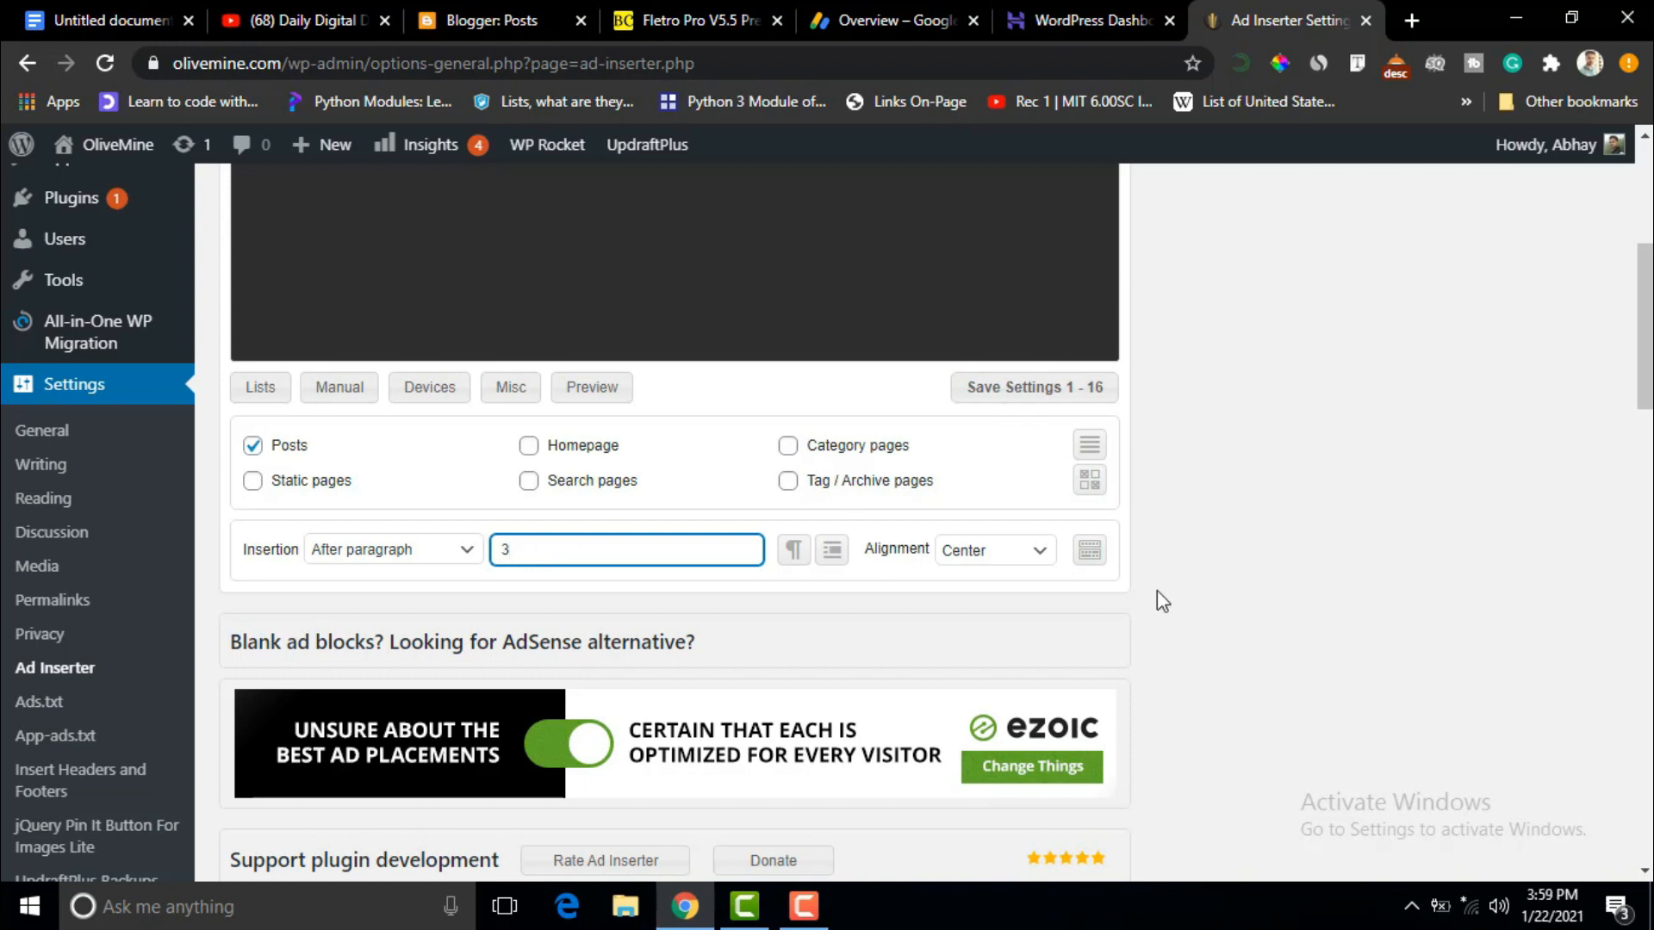
# Open Block 2 in Ad Inserter and examine its ad code, page types, insertion position and alignment options.
pyautogui.moveTo(1646, 396); pyautogui.dragTo(1646, 289)
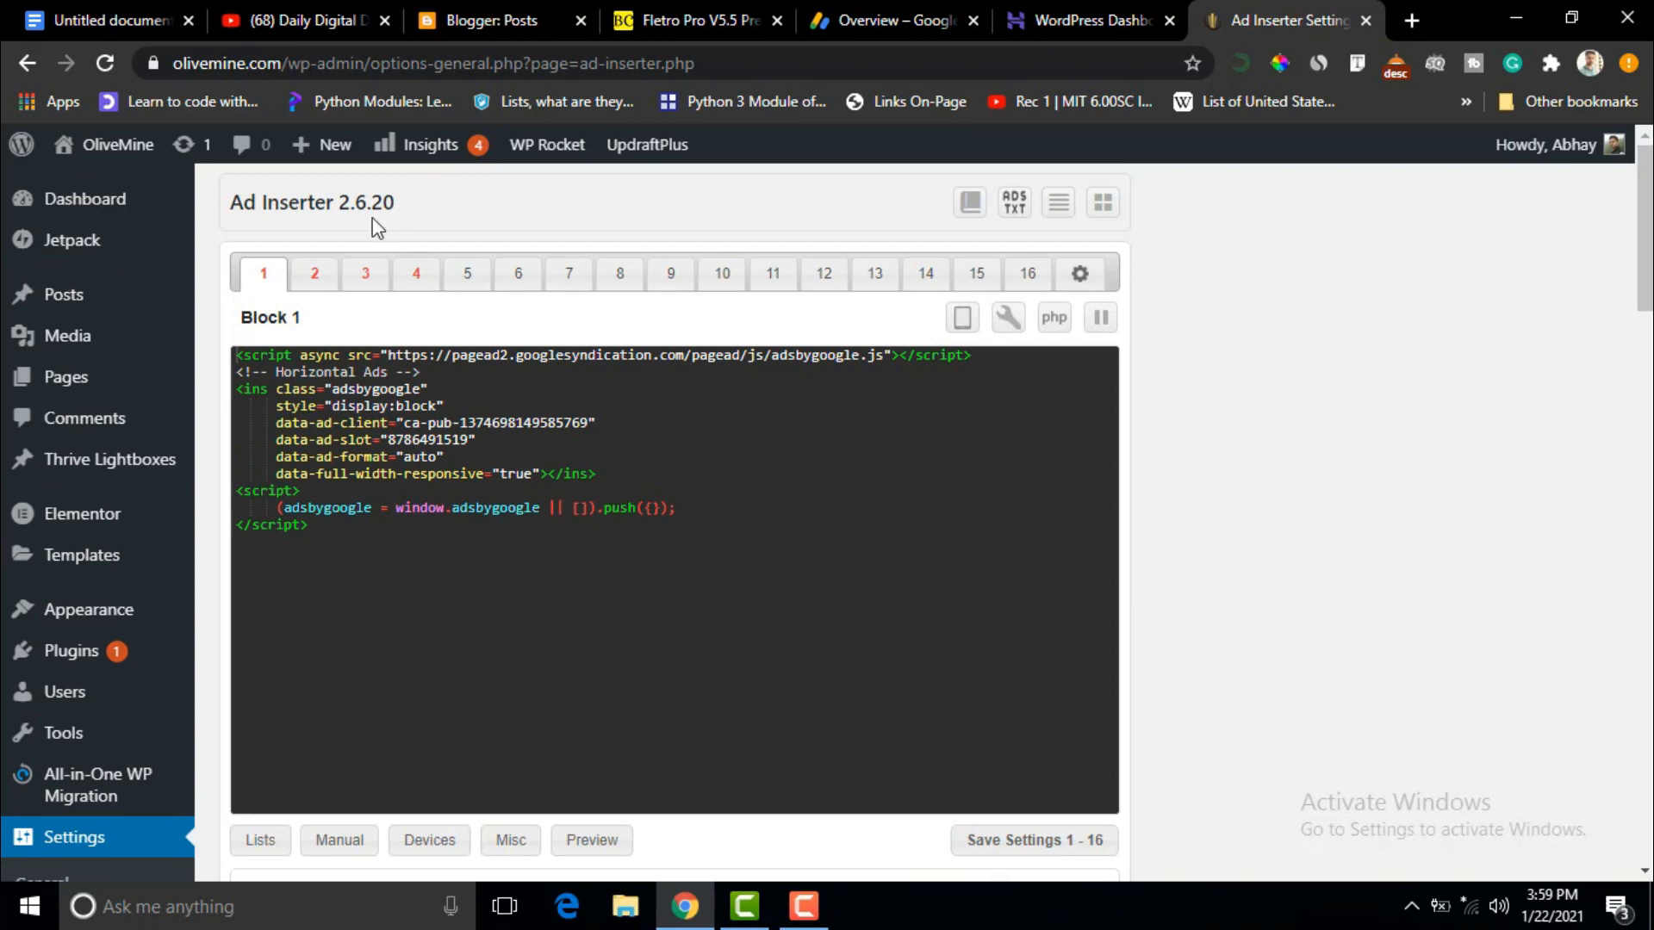
pyautogui.click(315, 274)
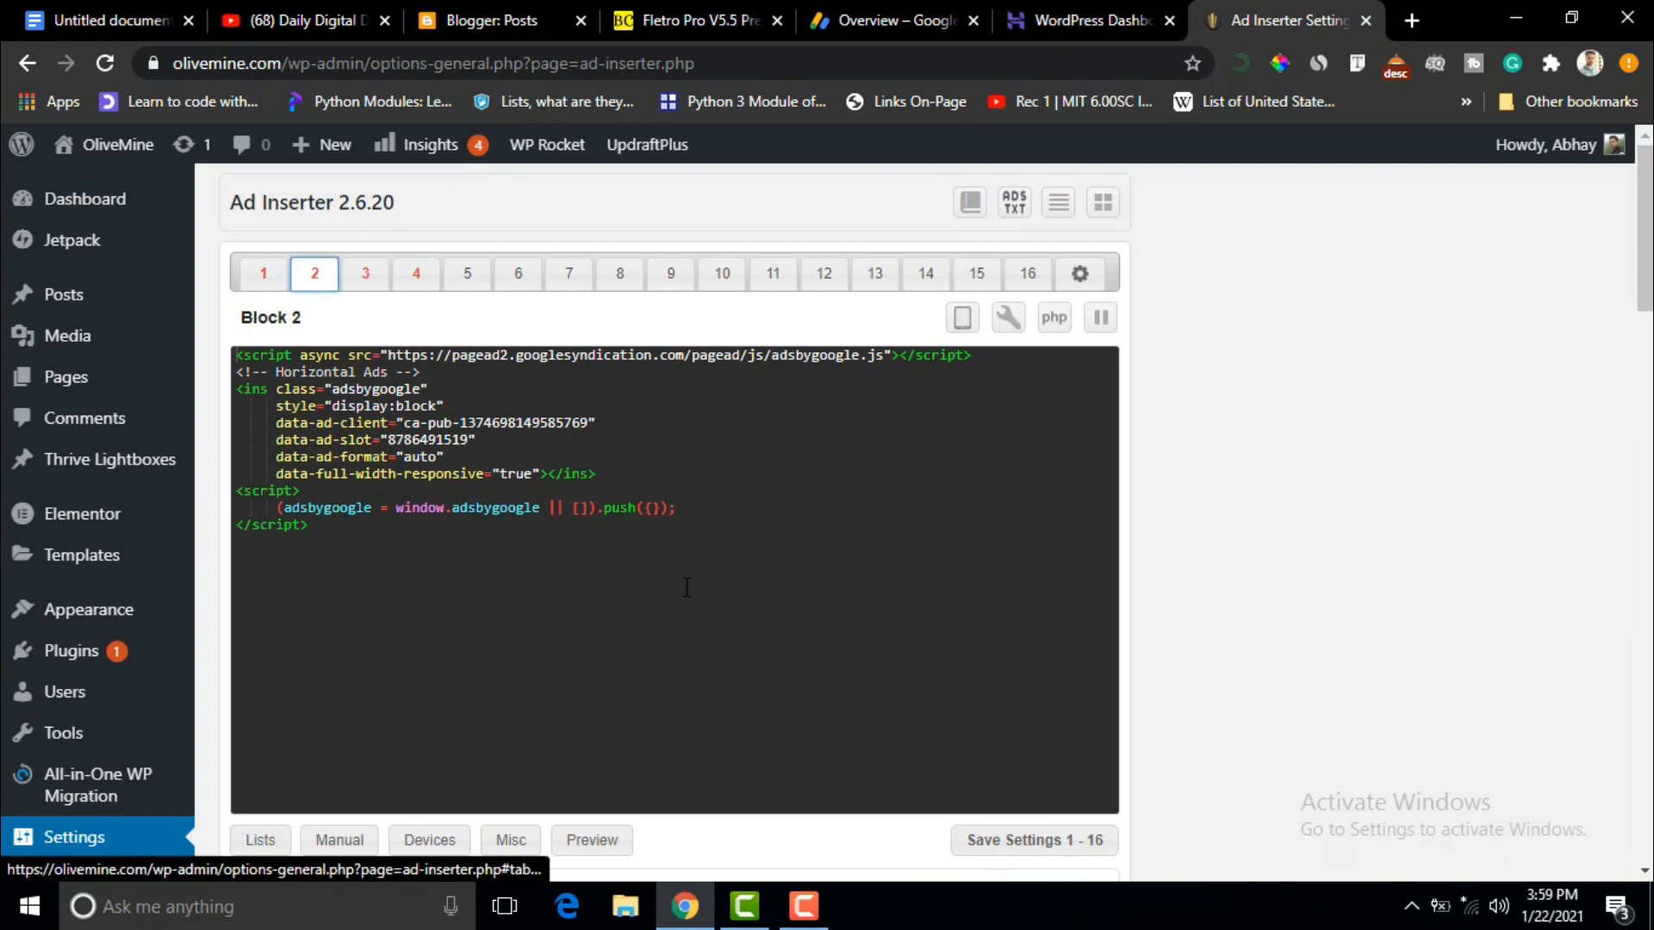
pyautogui.moveTo(1645, 250); pyautogui.dragTo(1646, 338)
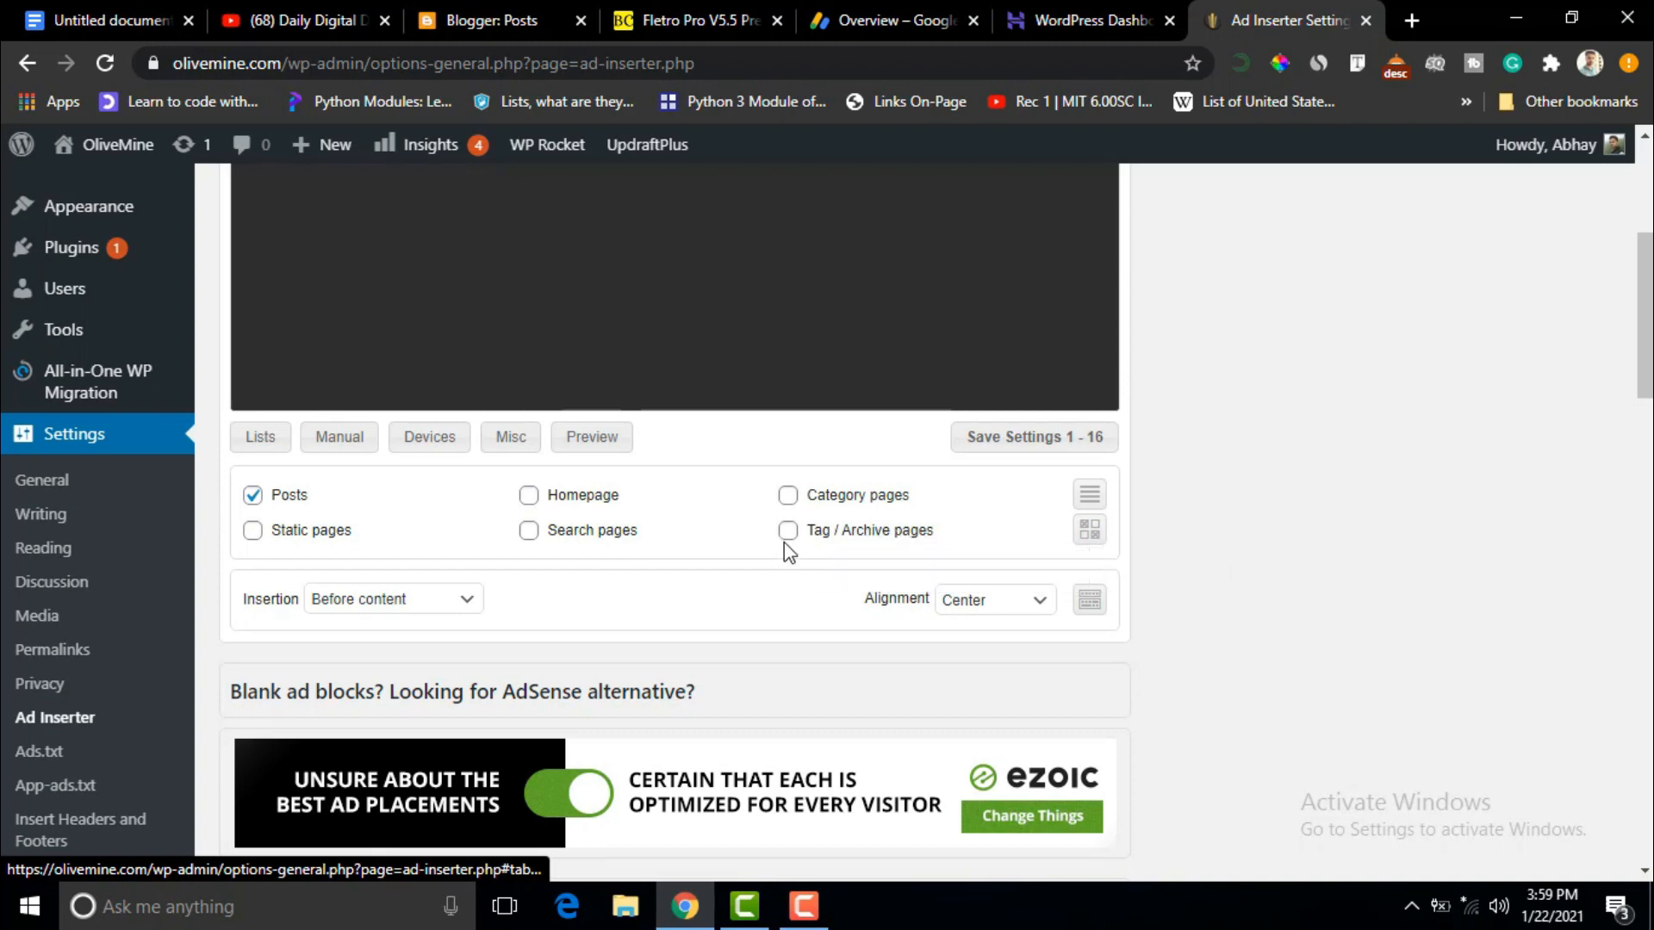
pyautogui.click(1035, 606)
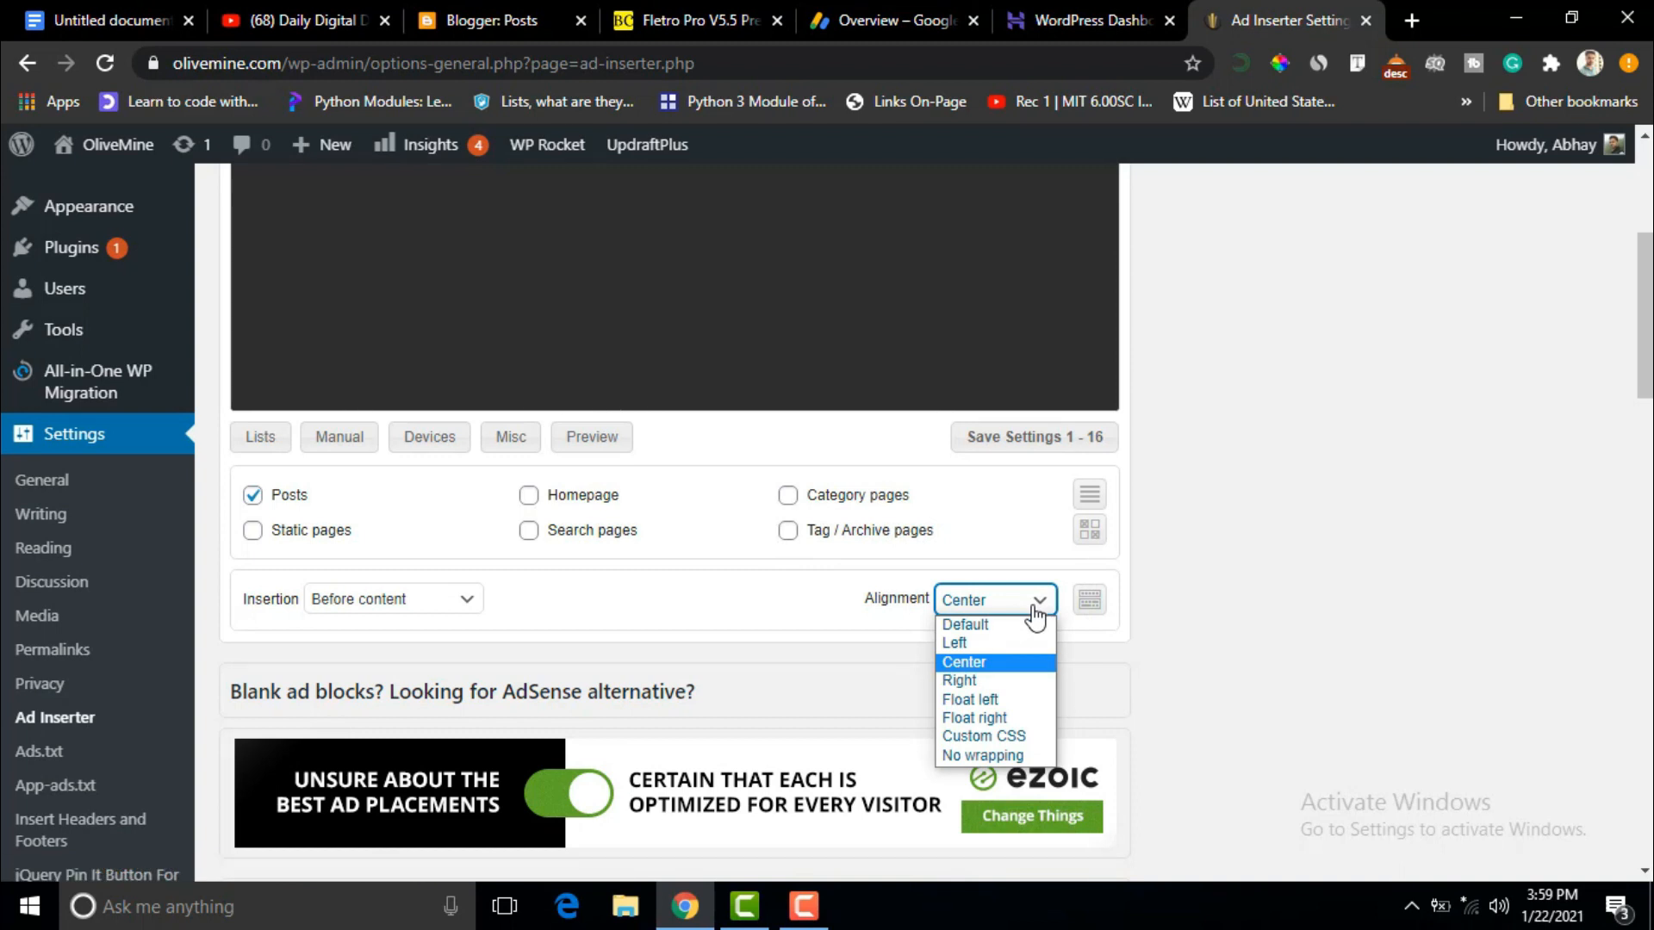
pyautogui.click(824, 664)
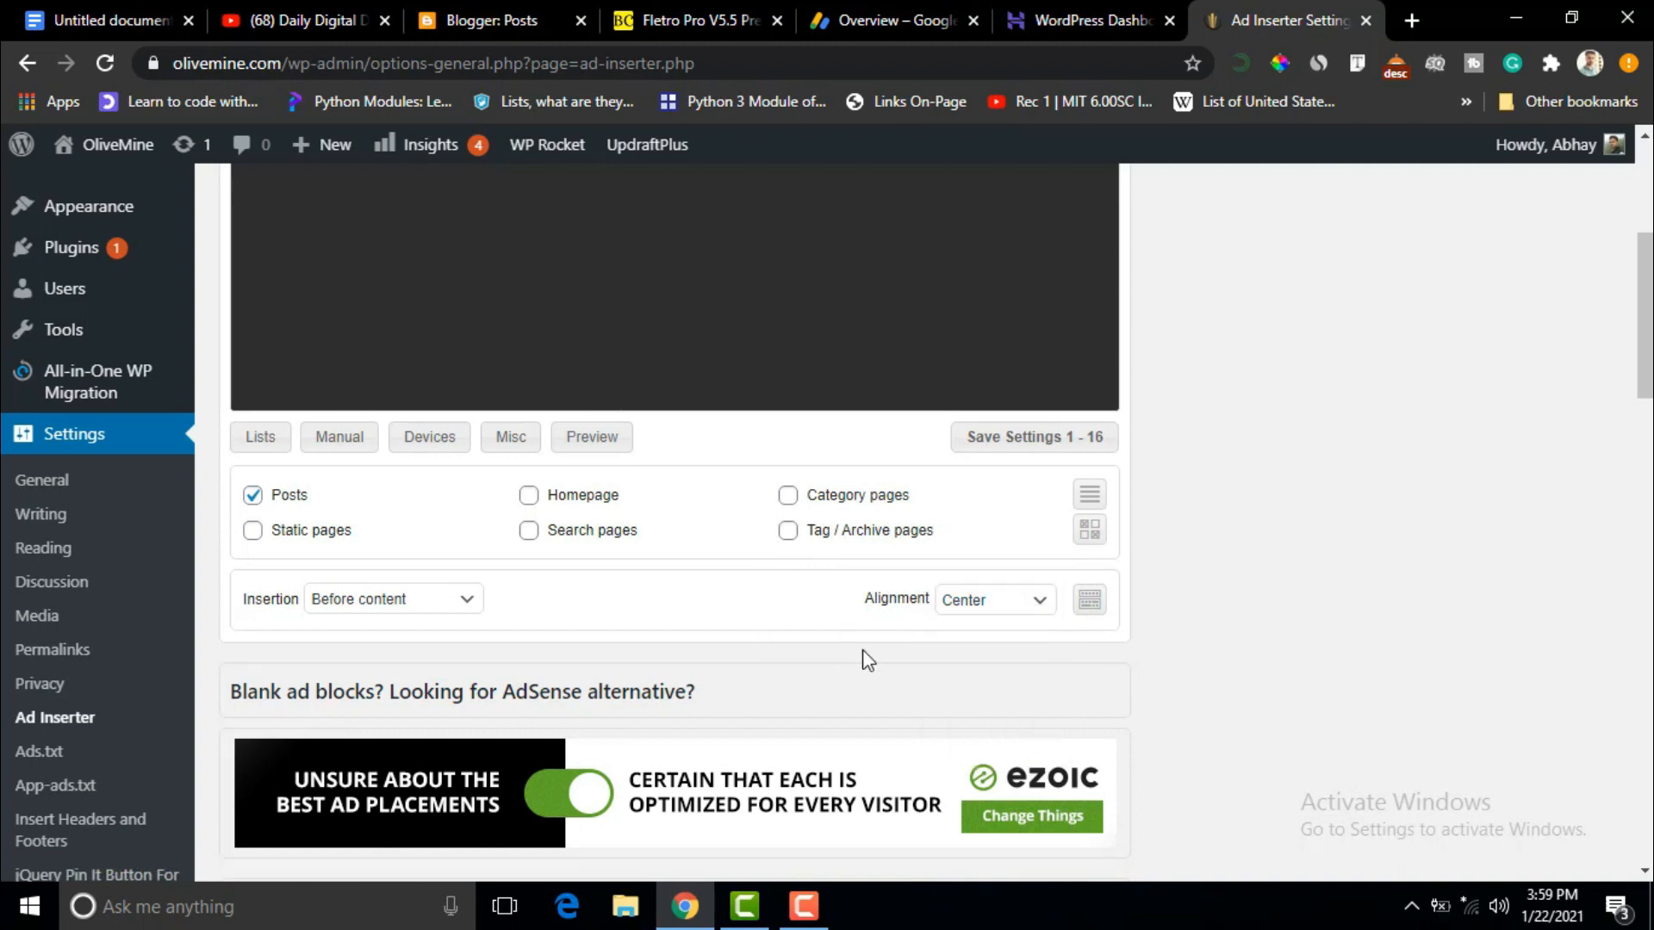
pyautogui.moveTo(1648, 358); pyautogui.dragTo(1648, 269)
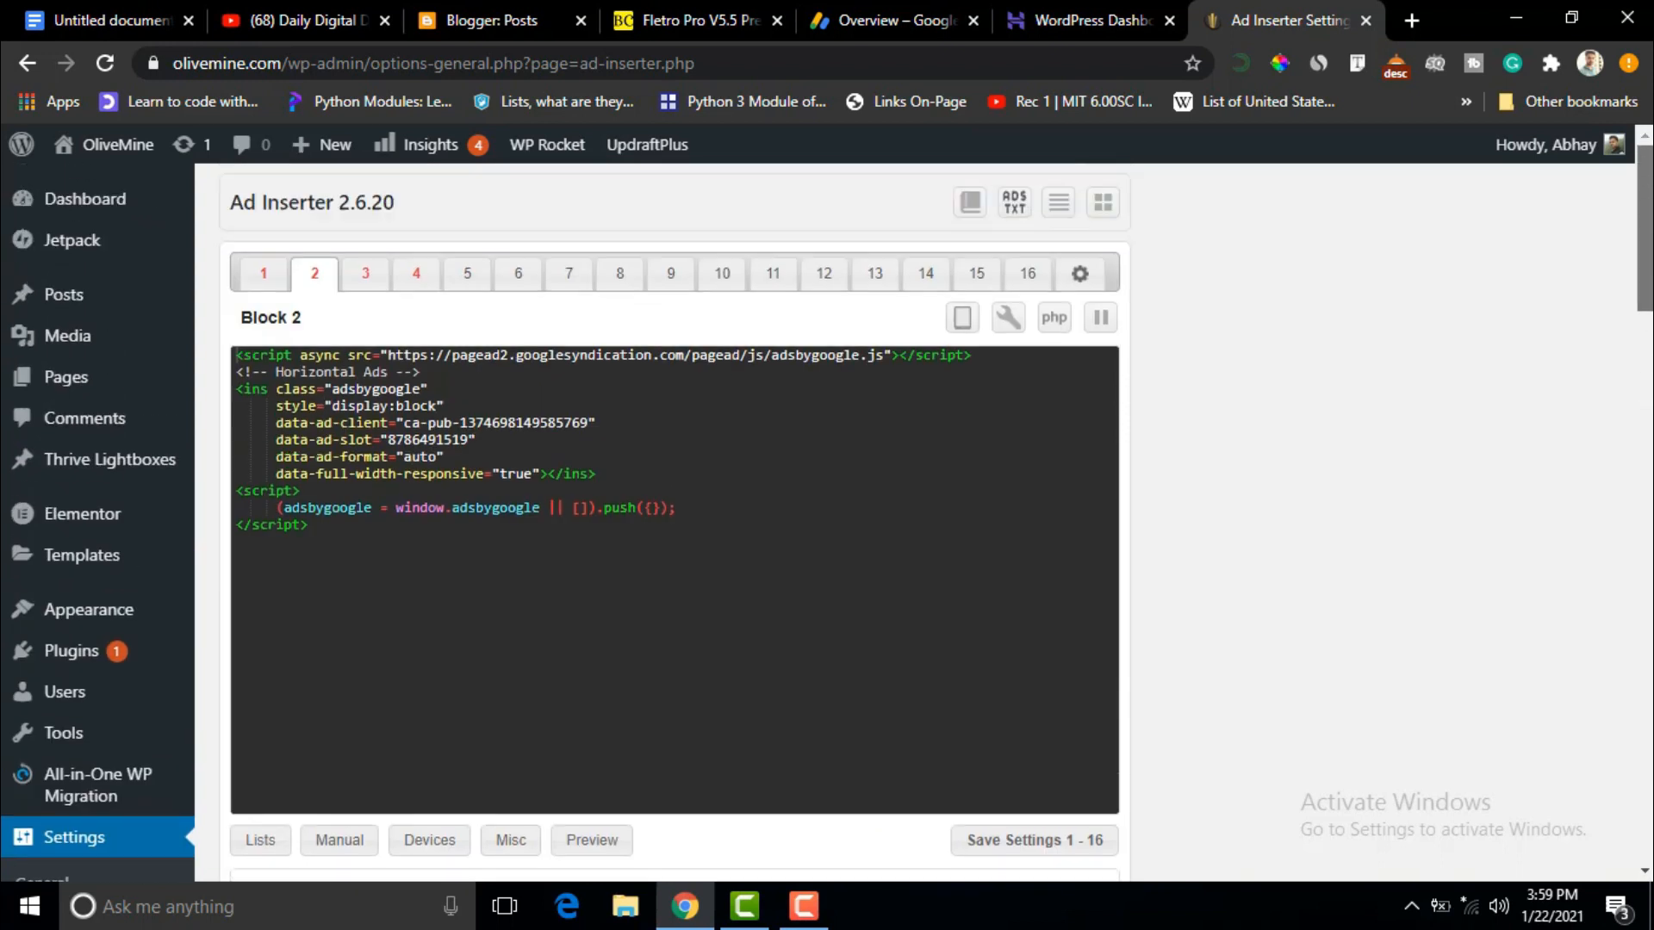